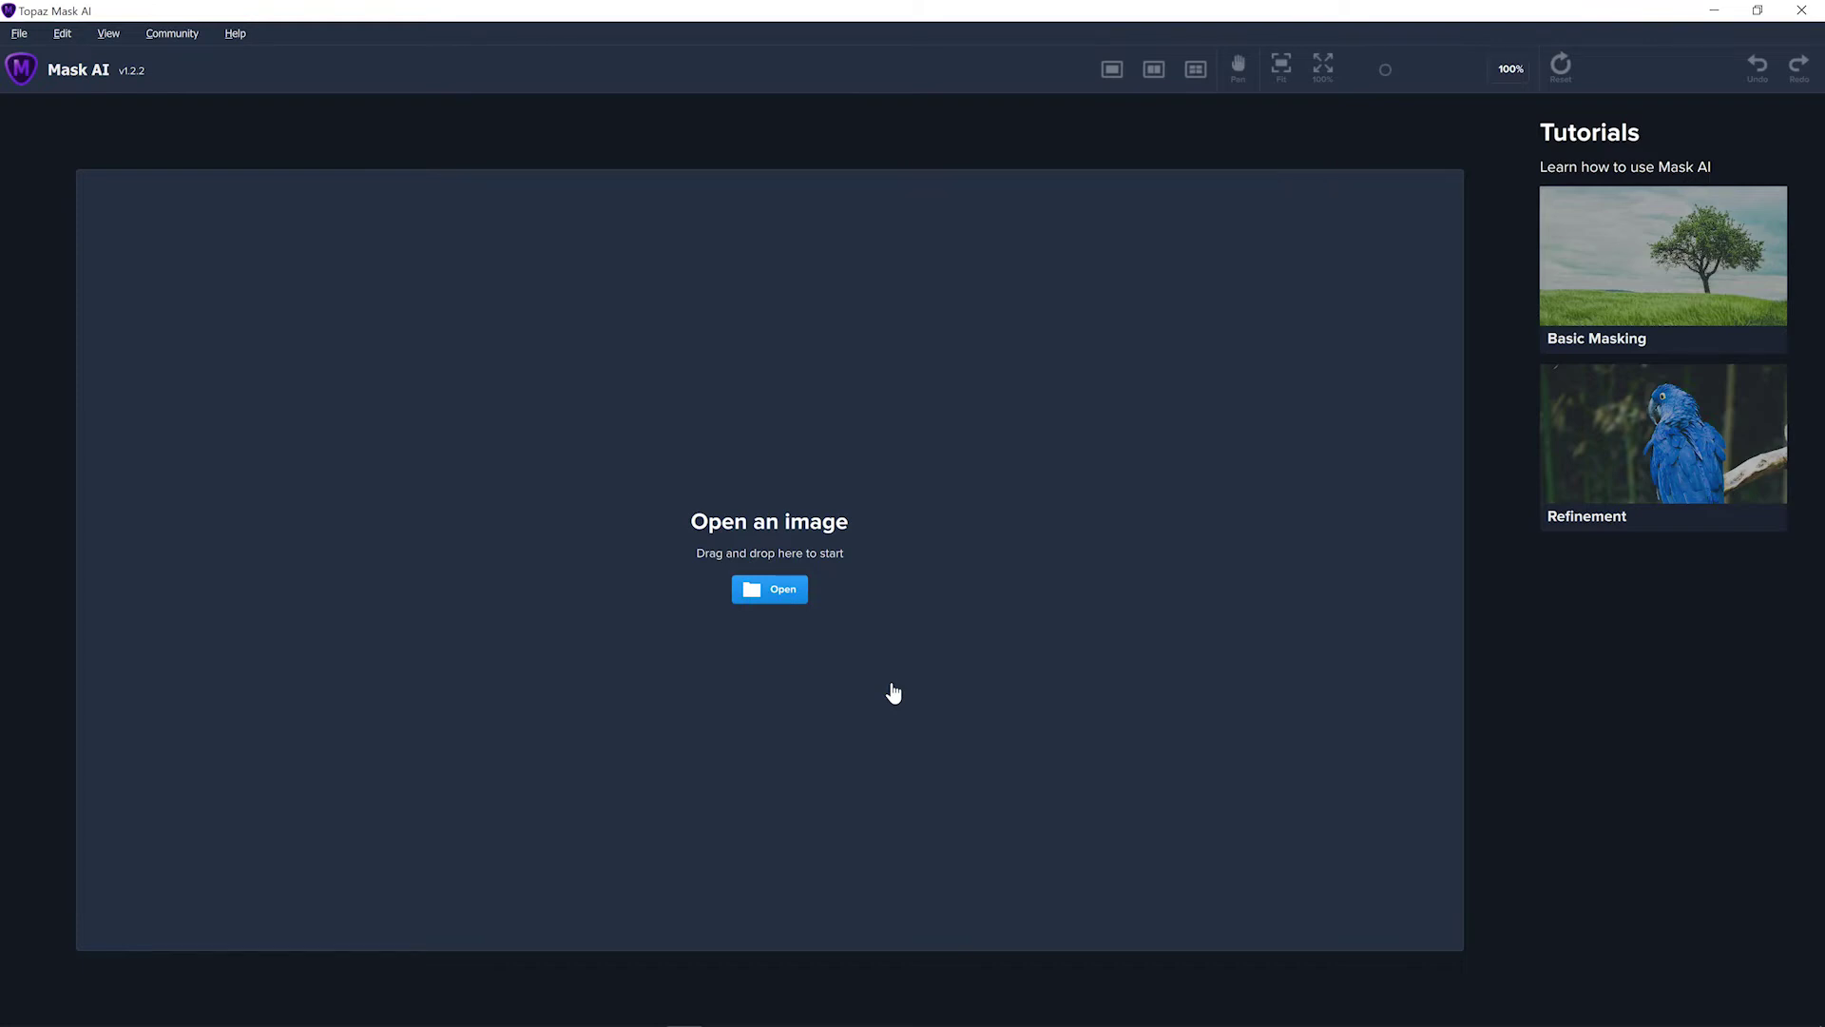
Open the snowy owl-in-flight photo from the Camera Roll folder for masking.
left_click(746, 593)
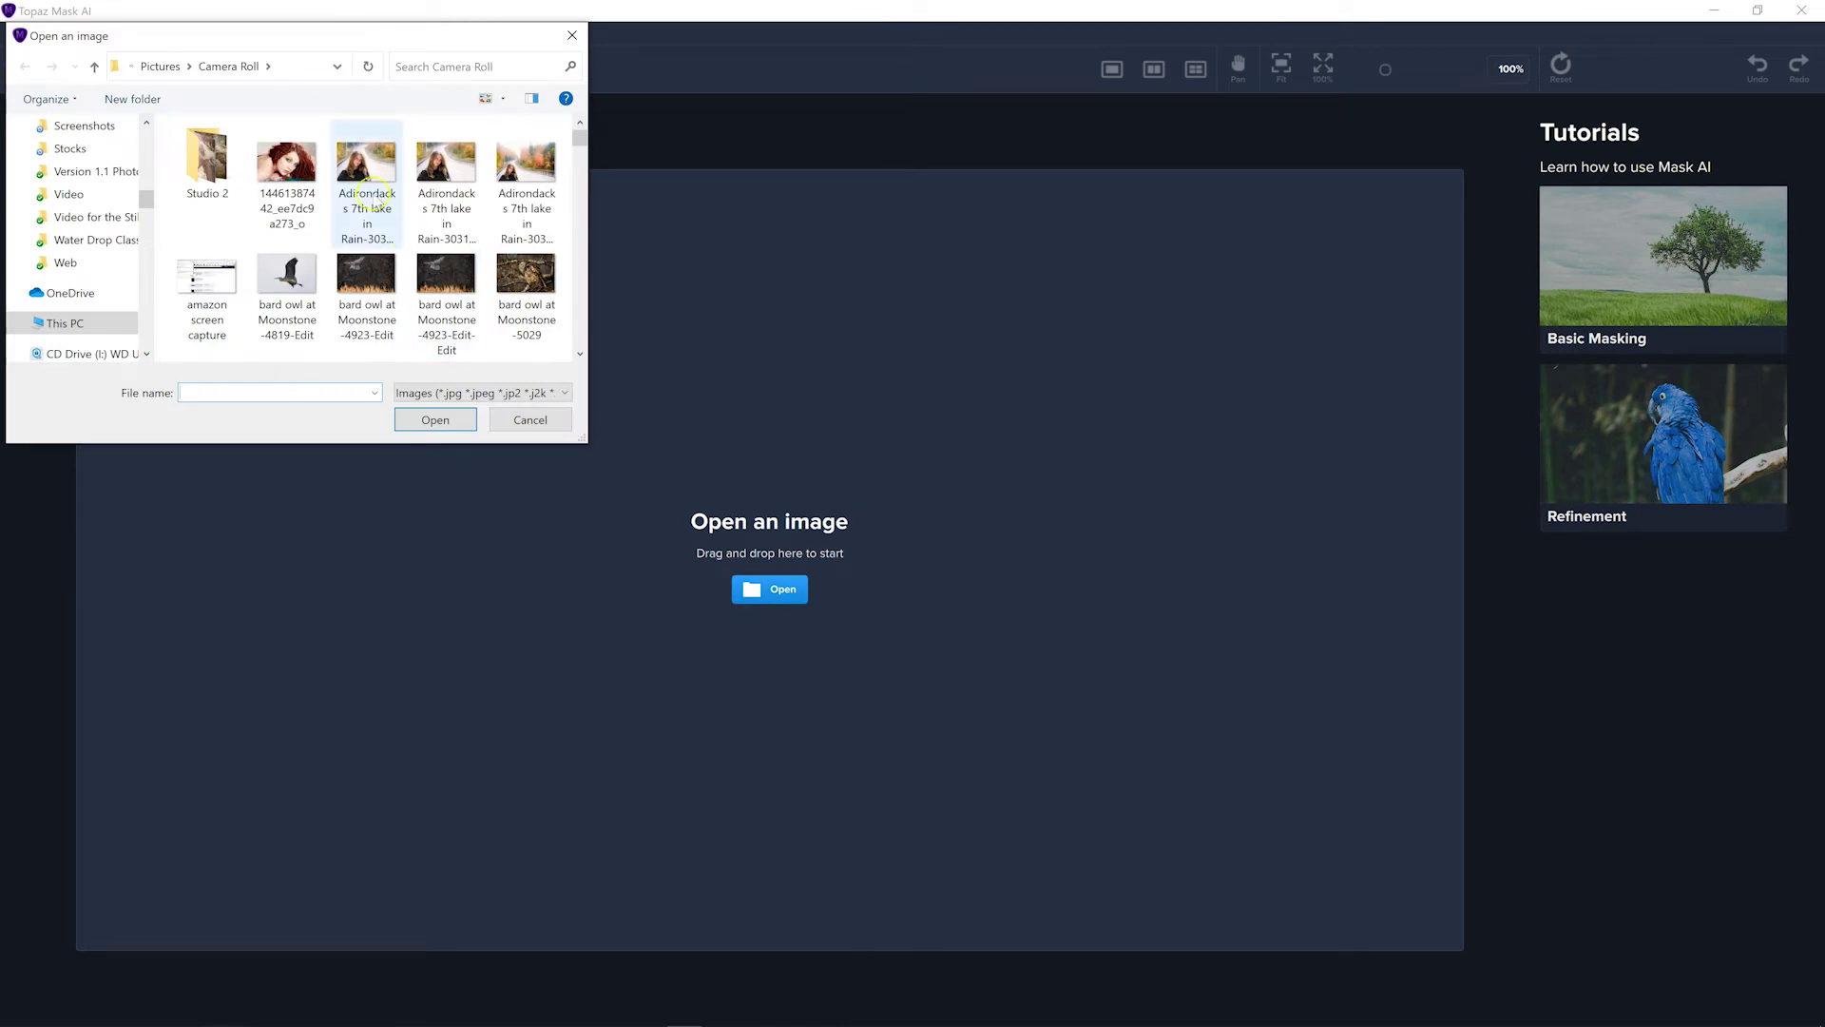
scroll(362, 295, "down", 1)
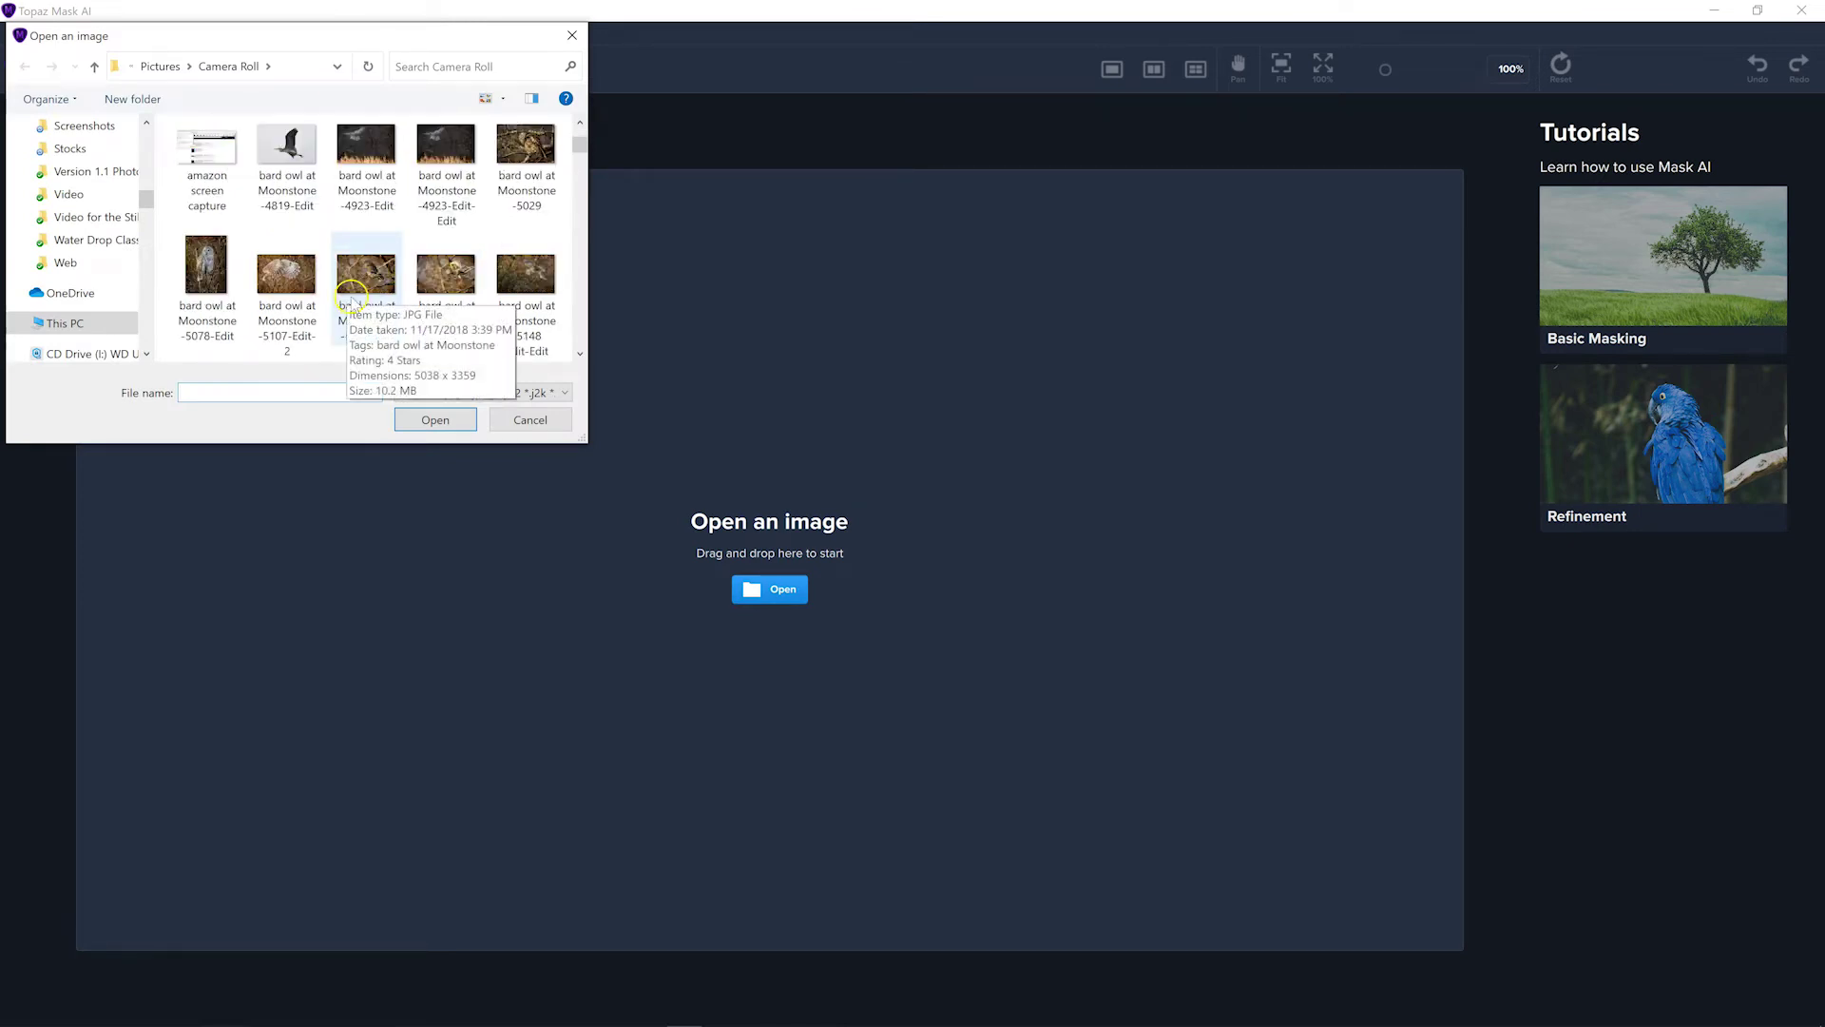
scroll(469, 302, "down", 4)
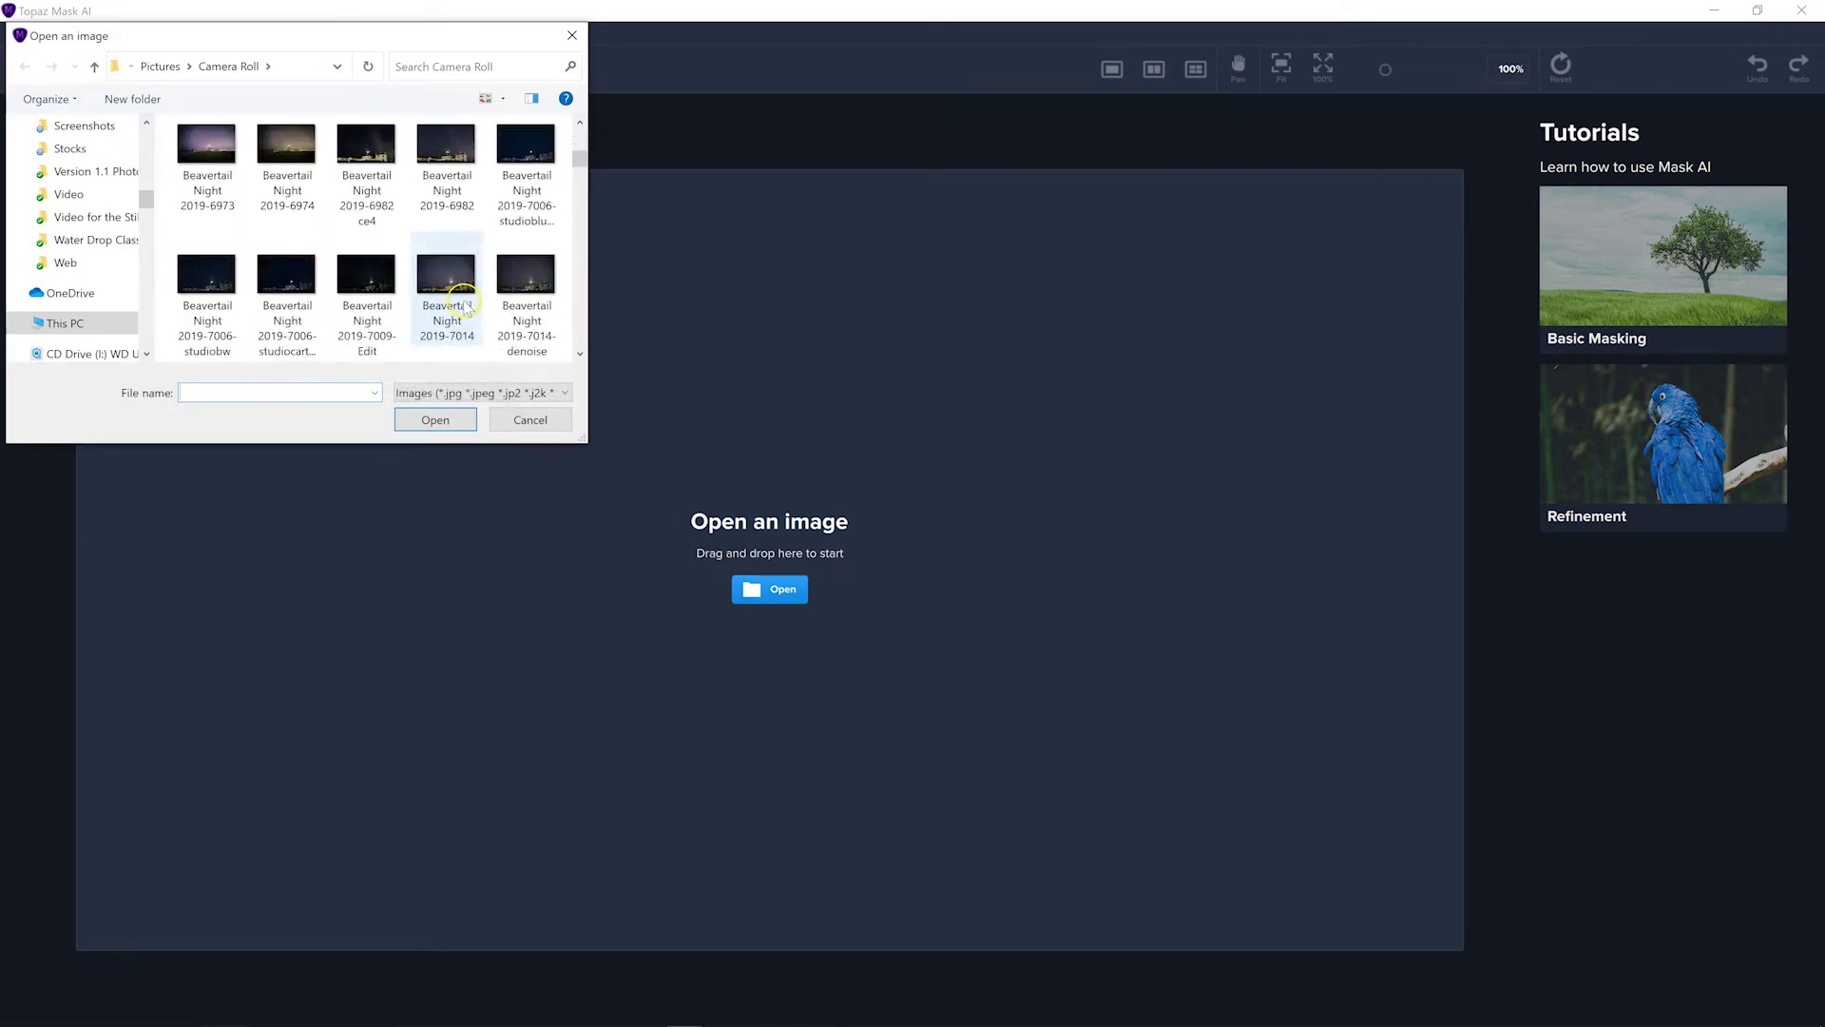
double_click(525, 275)
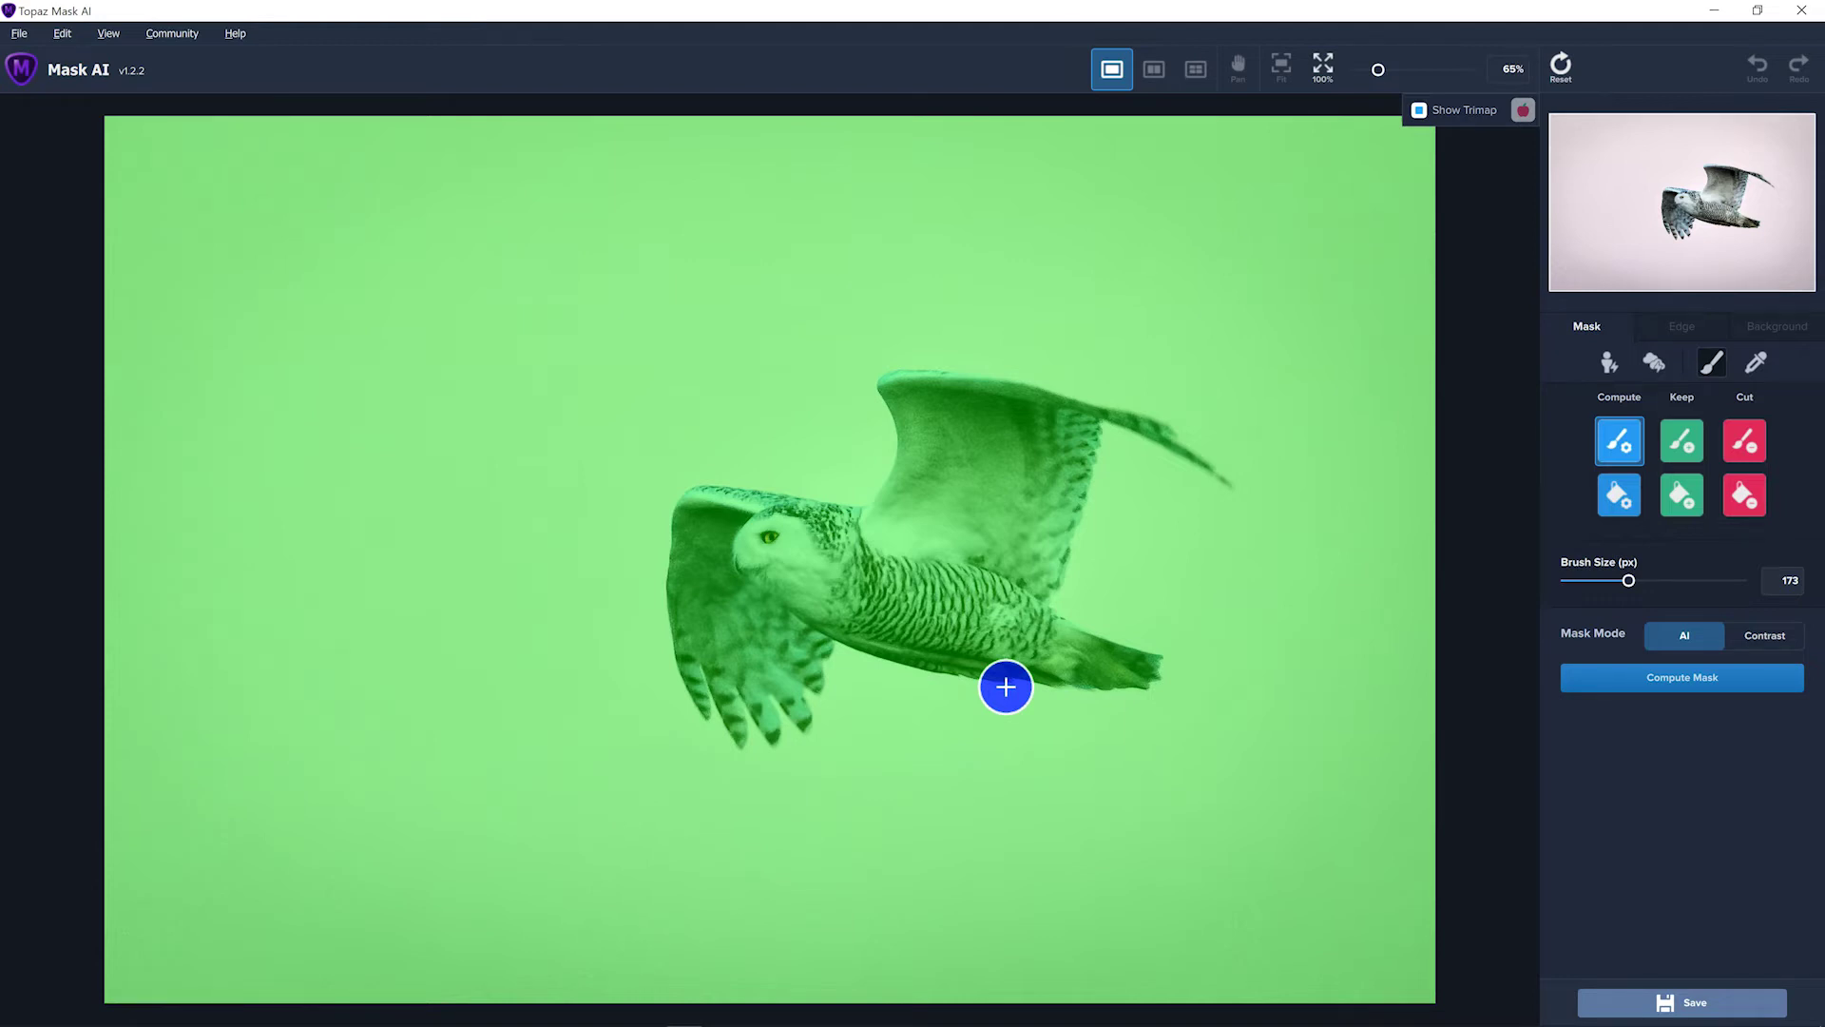
left_click(1746, 496)
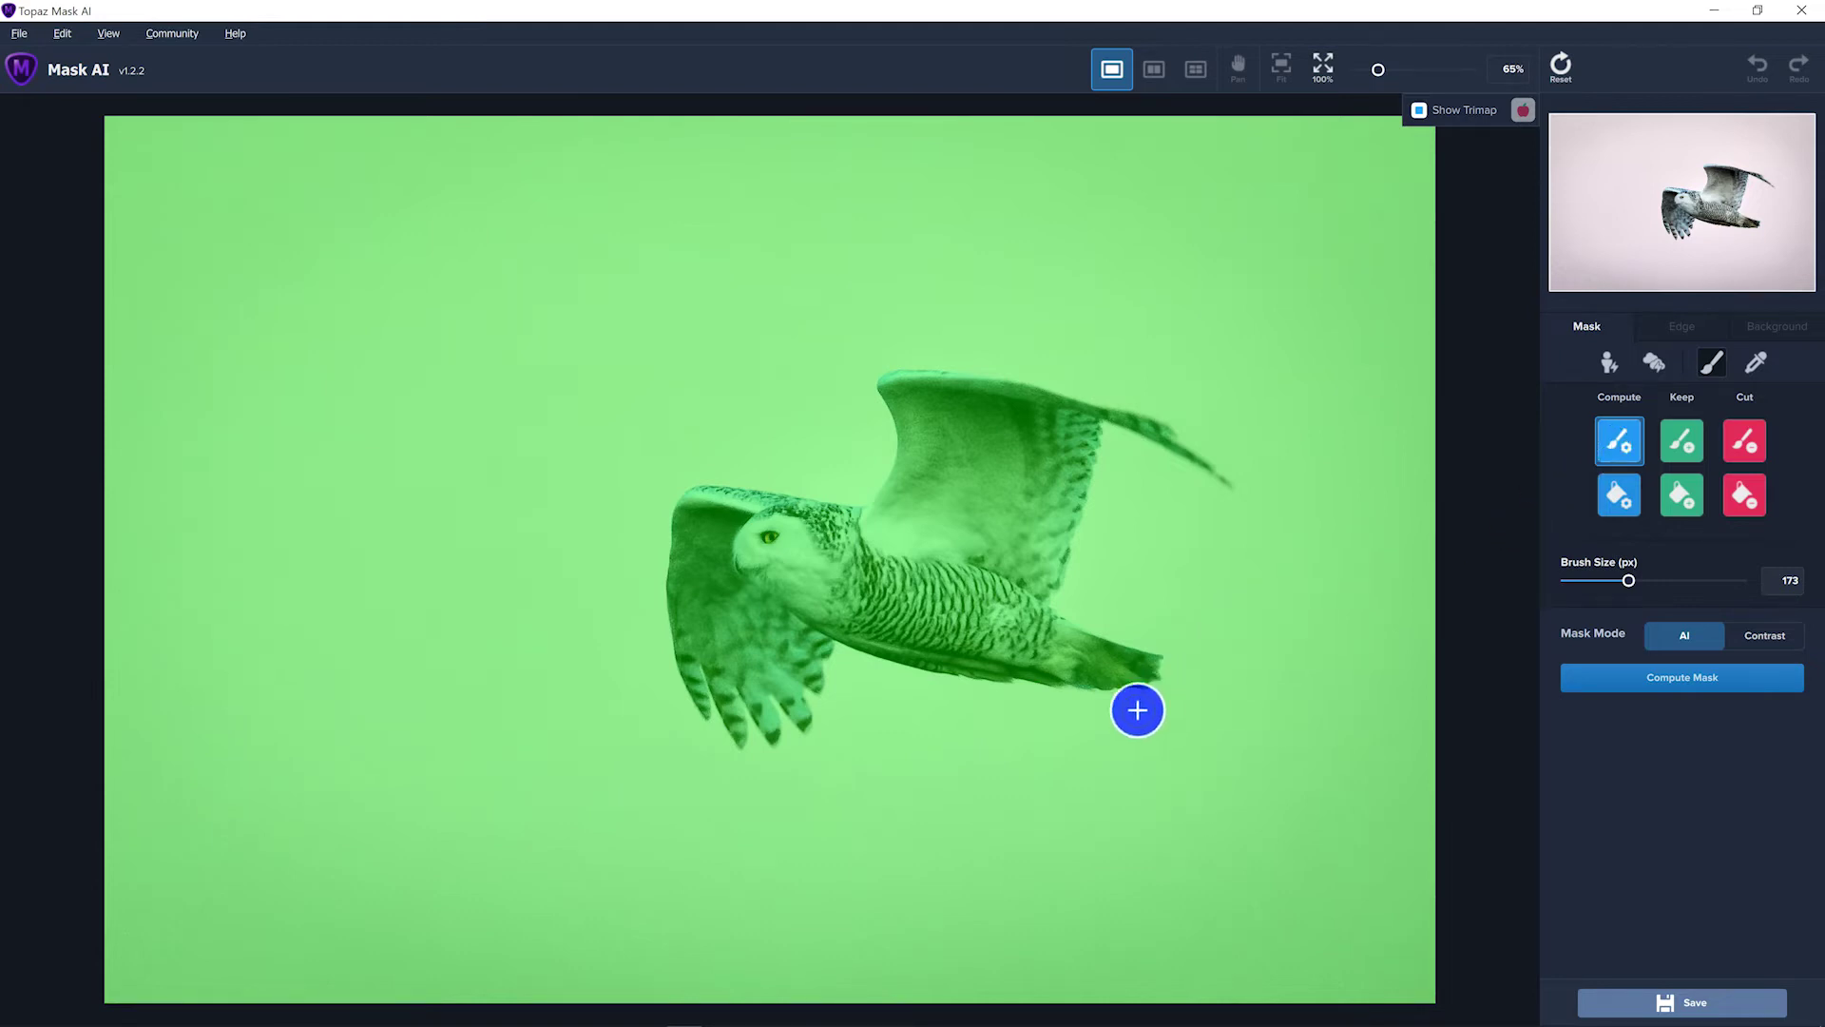
Set the brush to 100 px and paint a Compute band along the owl's tail, lower wing and top wing.
scroll(1137, 709, "down", 5)
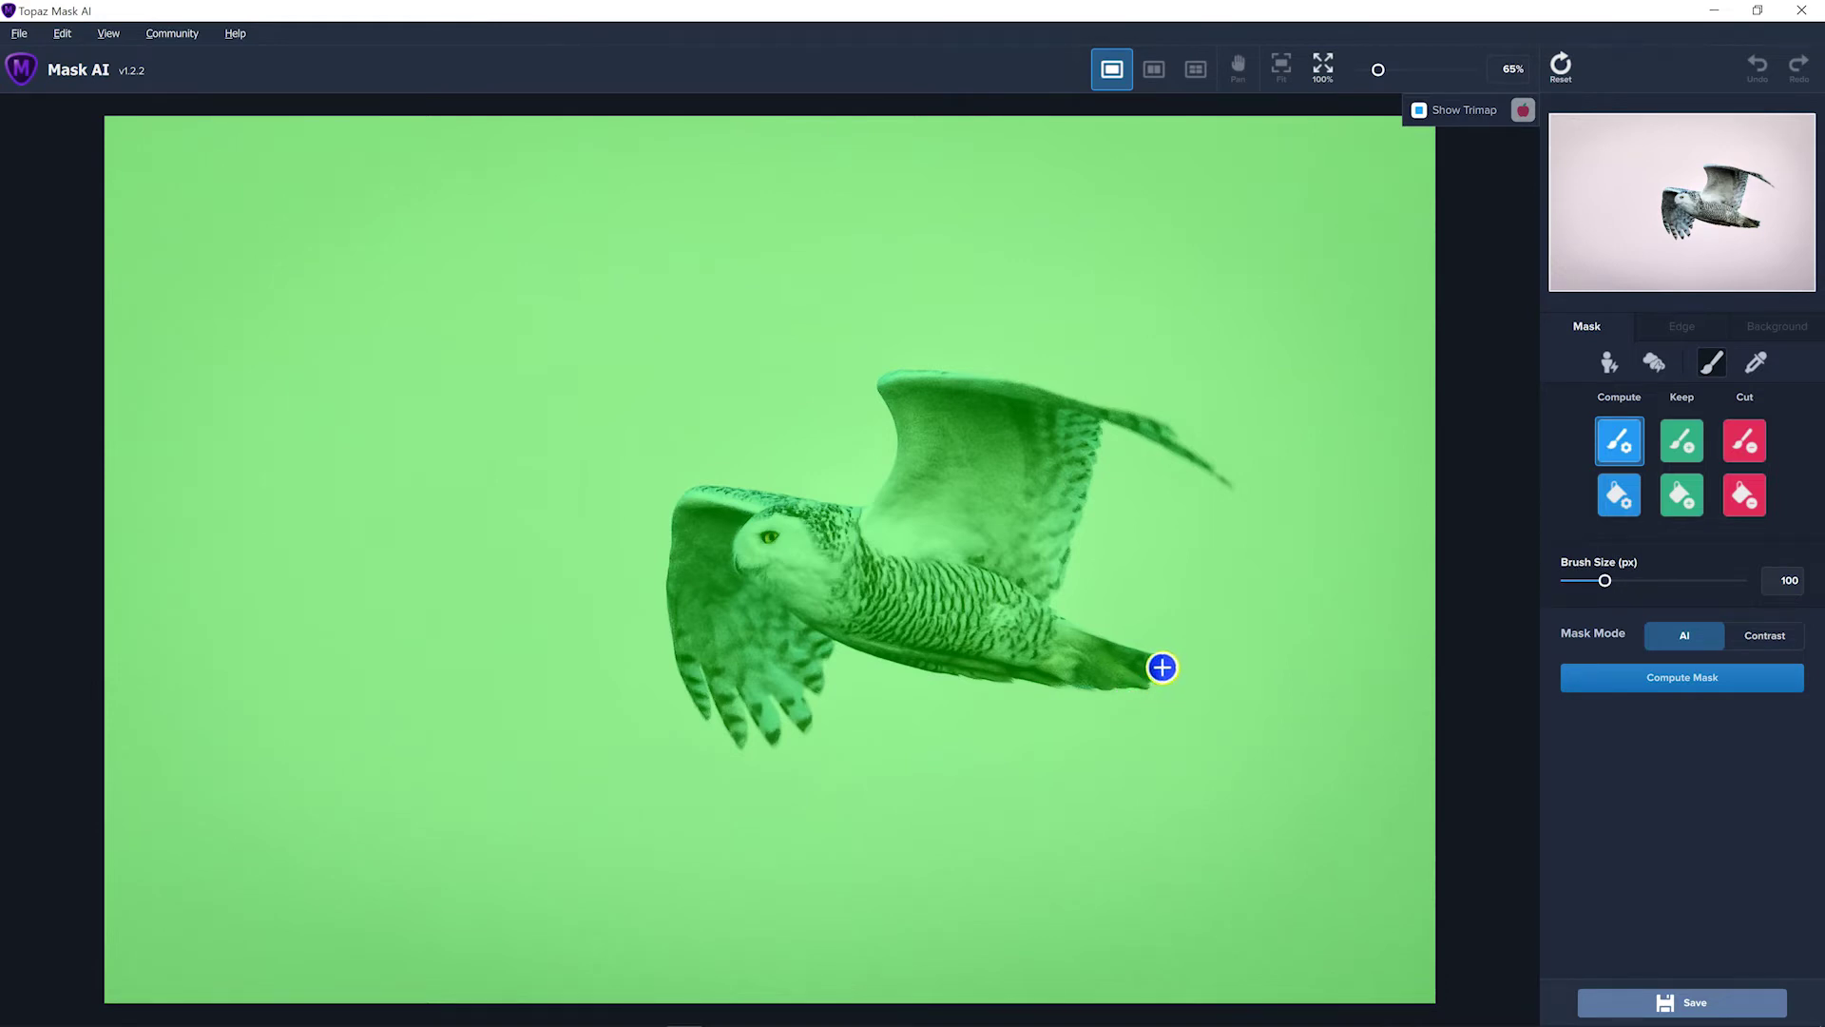
mouse_move(1153, 679)
left_mouse_down()
mouse_move(1051, 686)
mouse_move(868, 655)
left_mouse_up()
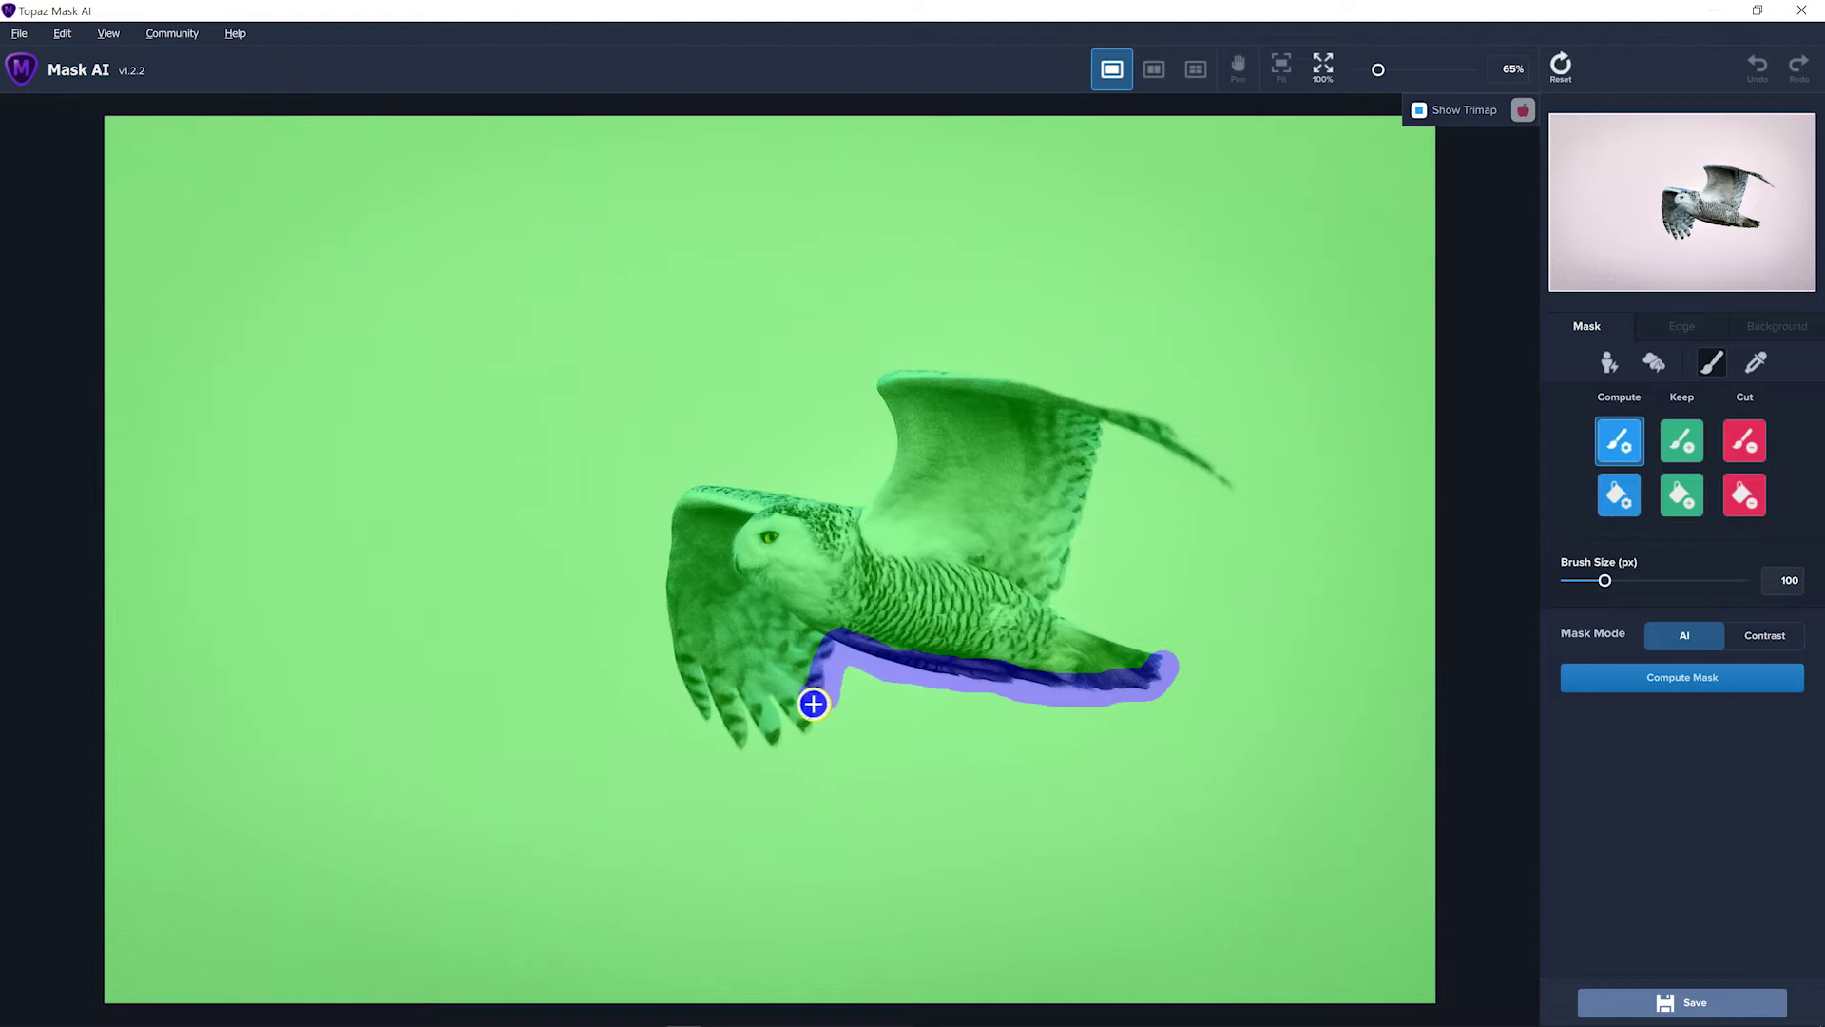
mouse_move(799, 728)
left_mouse_down()
mouse_move(743, 698)
mouse_move(744, 746)
mouse_move(705, 677)
mouse_move(704, 711)
mouse_move(679, 669)
mouse_move(673, 493)
mouse_move(835, 495)
left_mouse_up()
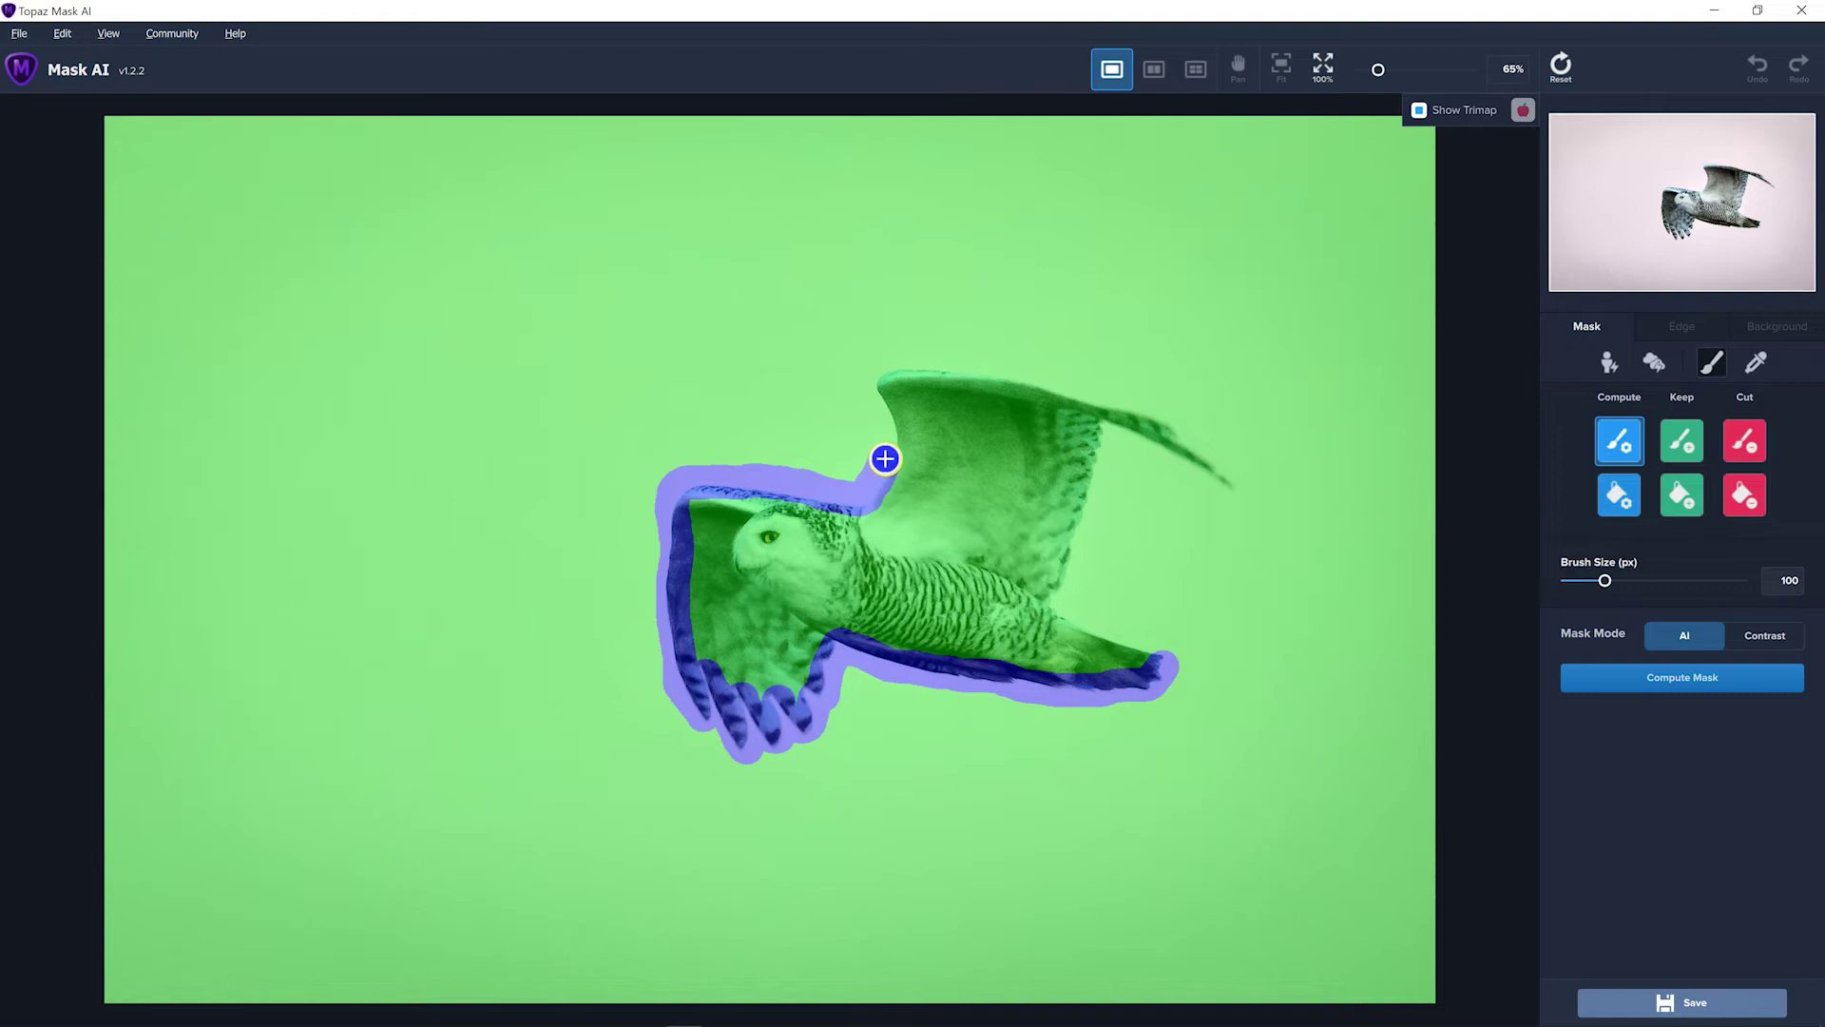
mouse_move(877, 396)
left_mouse_down()
mouse_move(876, 371)
mouse_move(913, 362)
mouse_move(1043, 375)
mouse_move(1224, 463)
mouse_move(1218, 485)
mouse_move(1120, 437)
mouse_move(1093, 469)
mouse_move(1054, 603)
mouse_move(1157, 648)
mouse_move(1141, 659)
left_mouse_up()
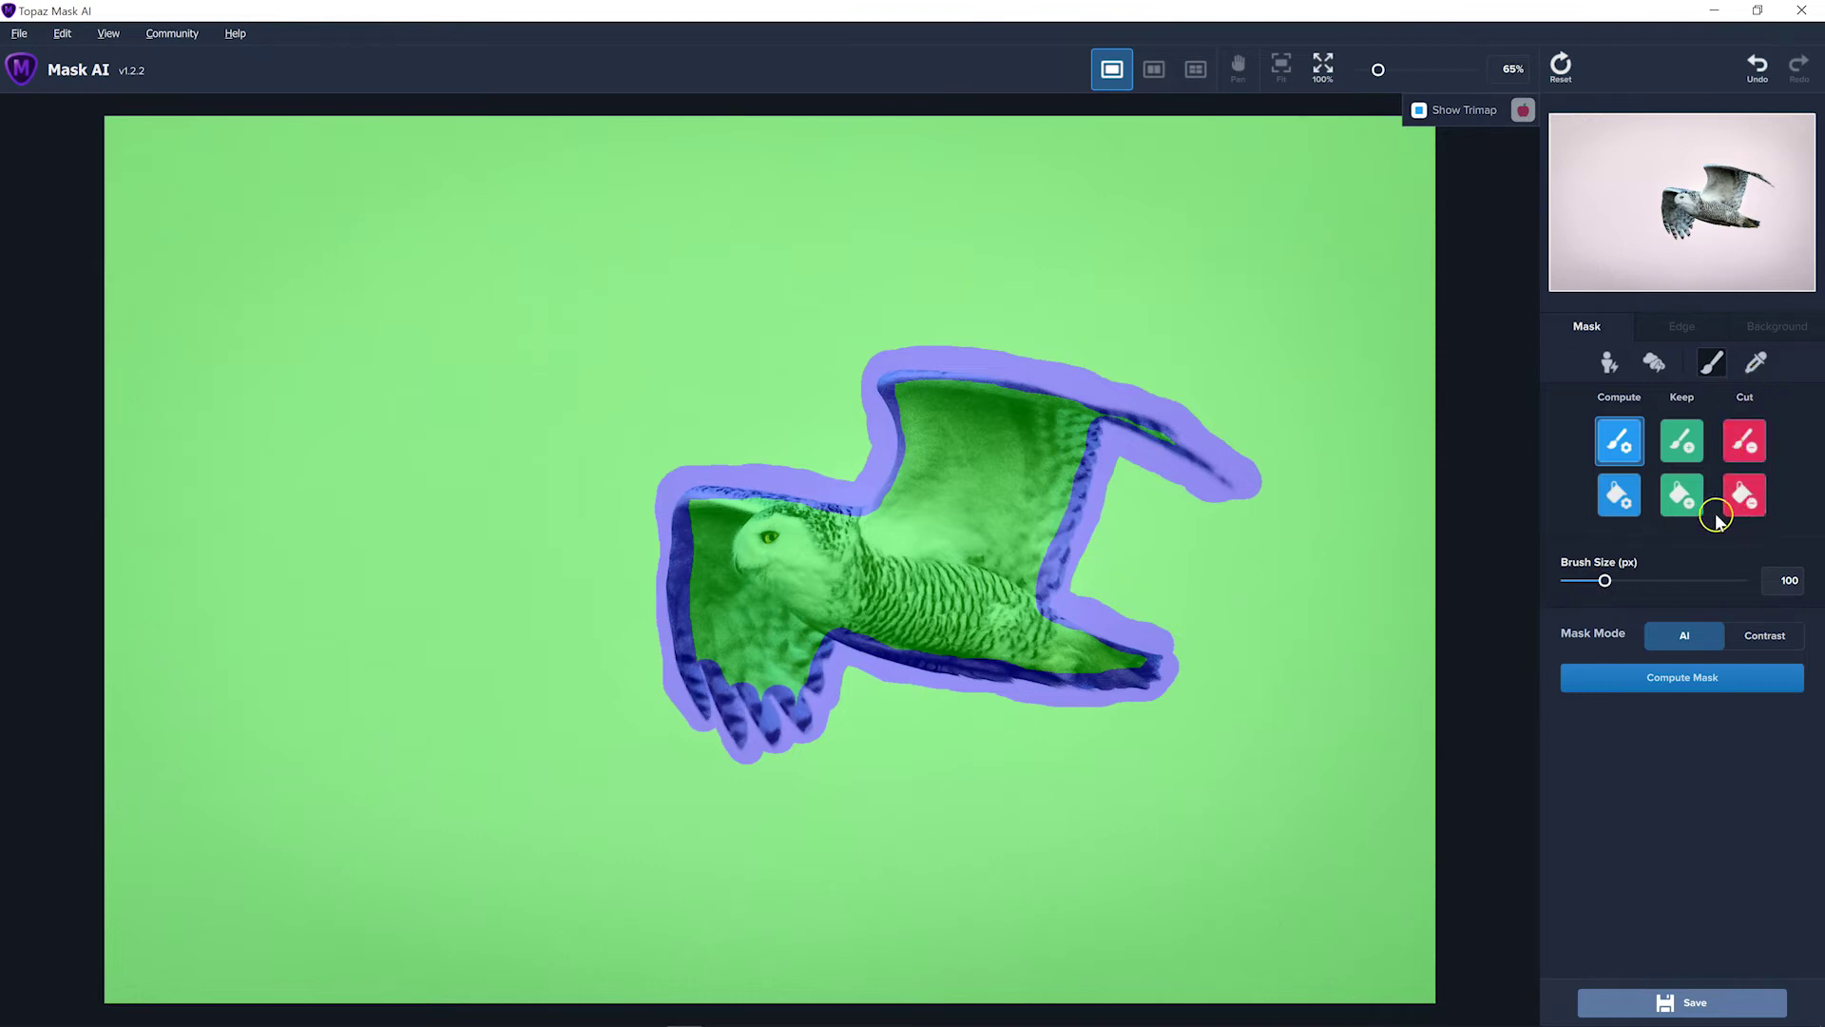
Fill the green sky background as Cut and compute the owl's mask.
left_click(1744, 496)
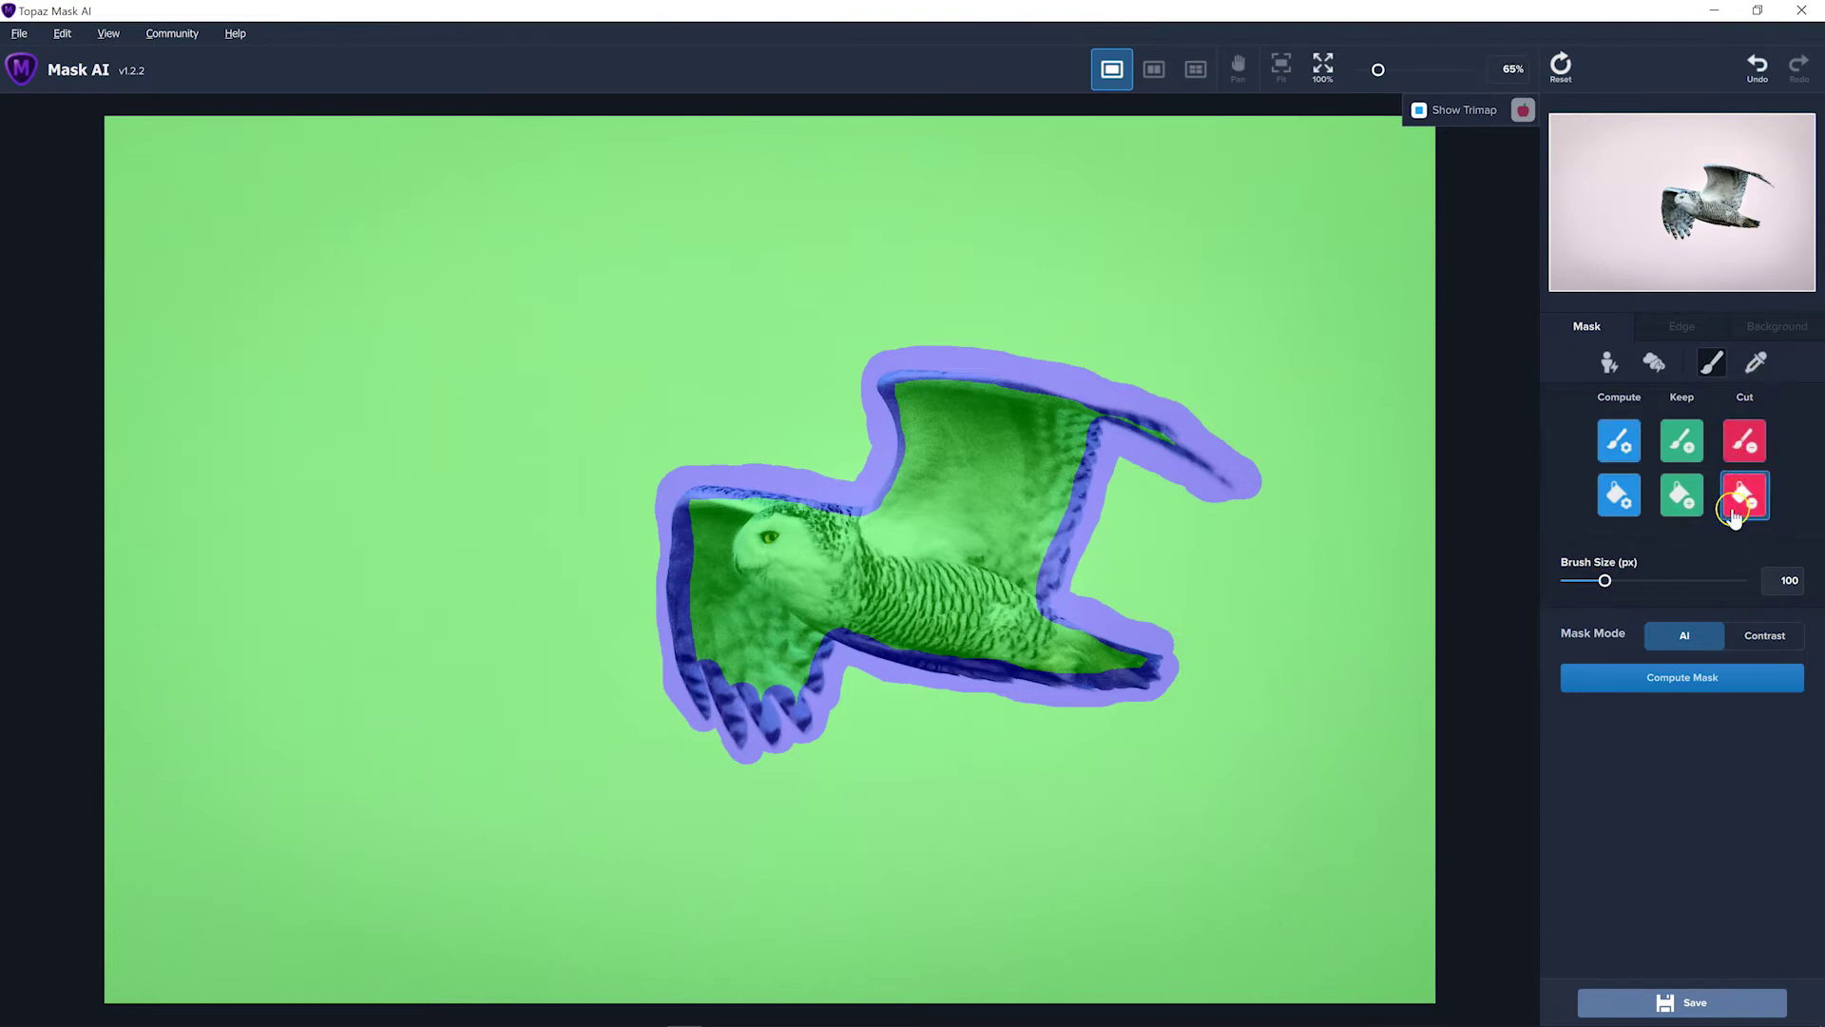
left_click(636, 224)
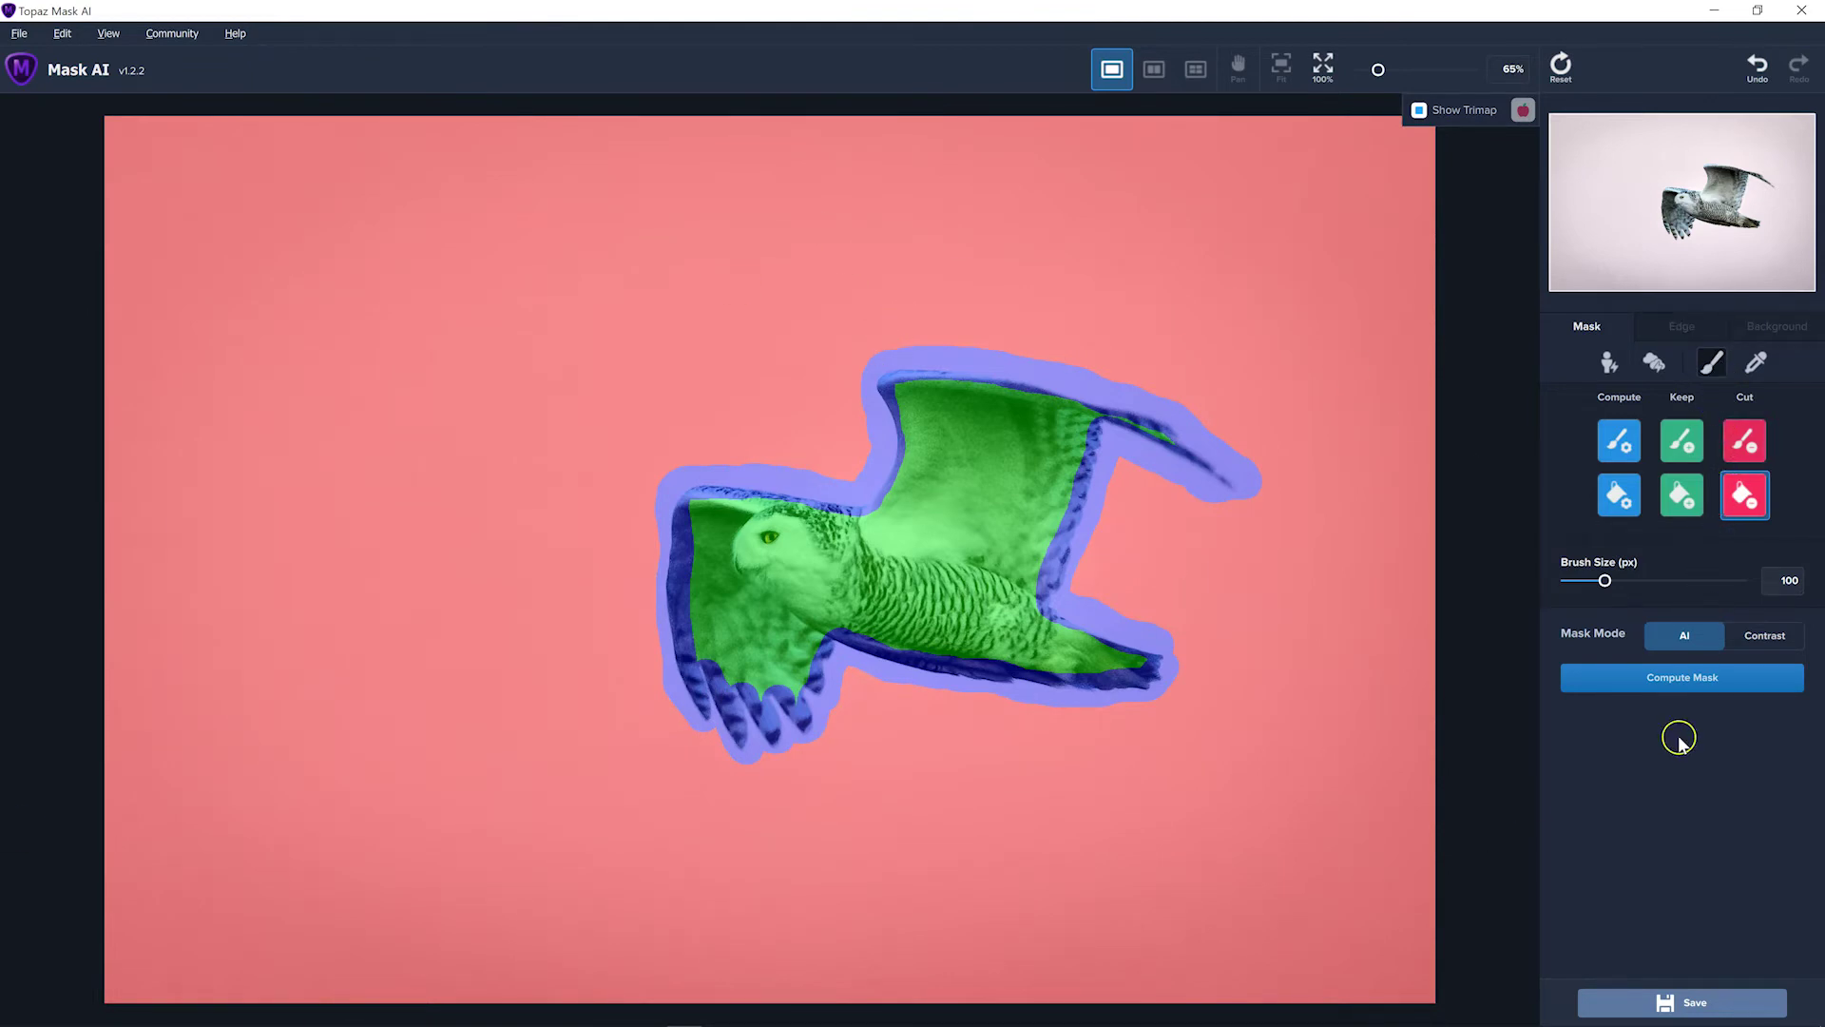
left_click(1675, 678)
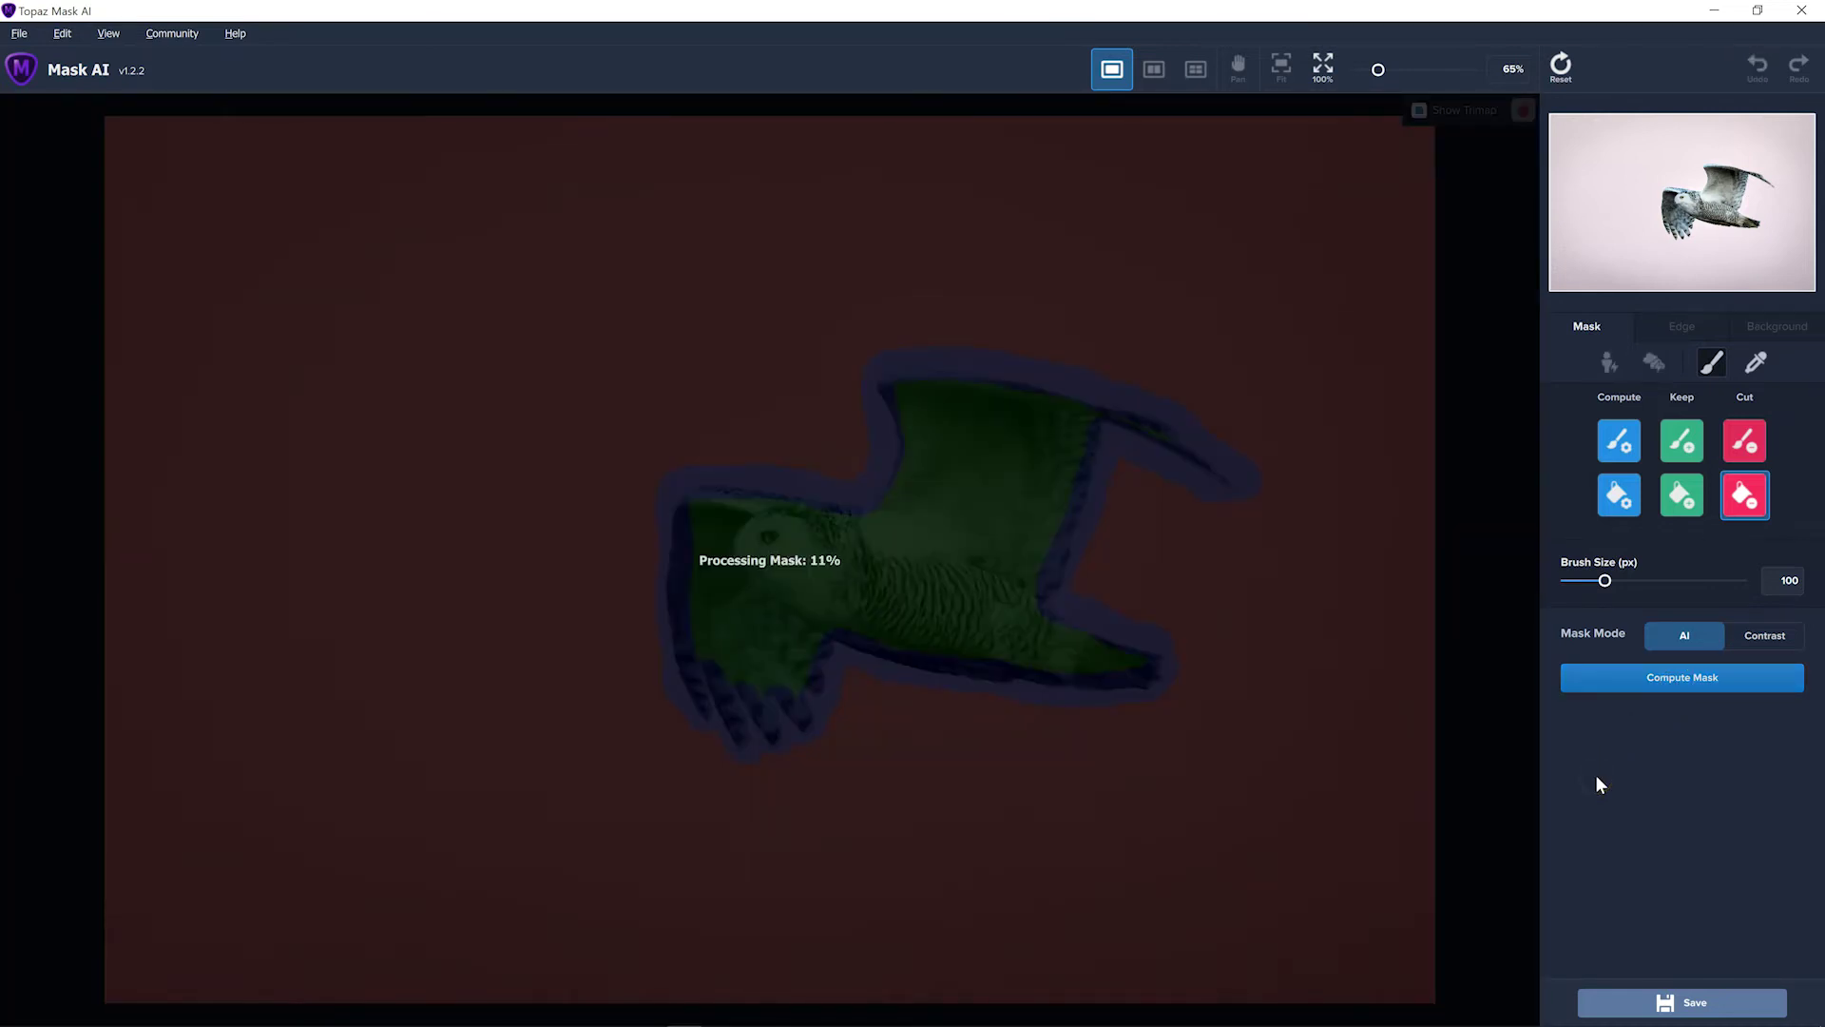
scroll(1253, 698, "up", 5)
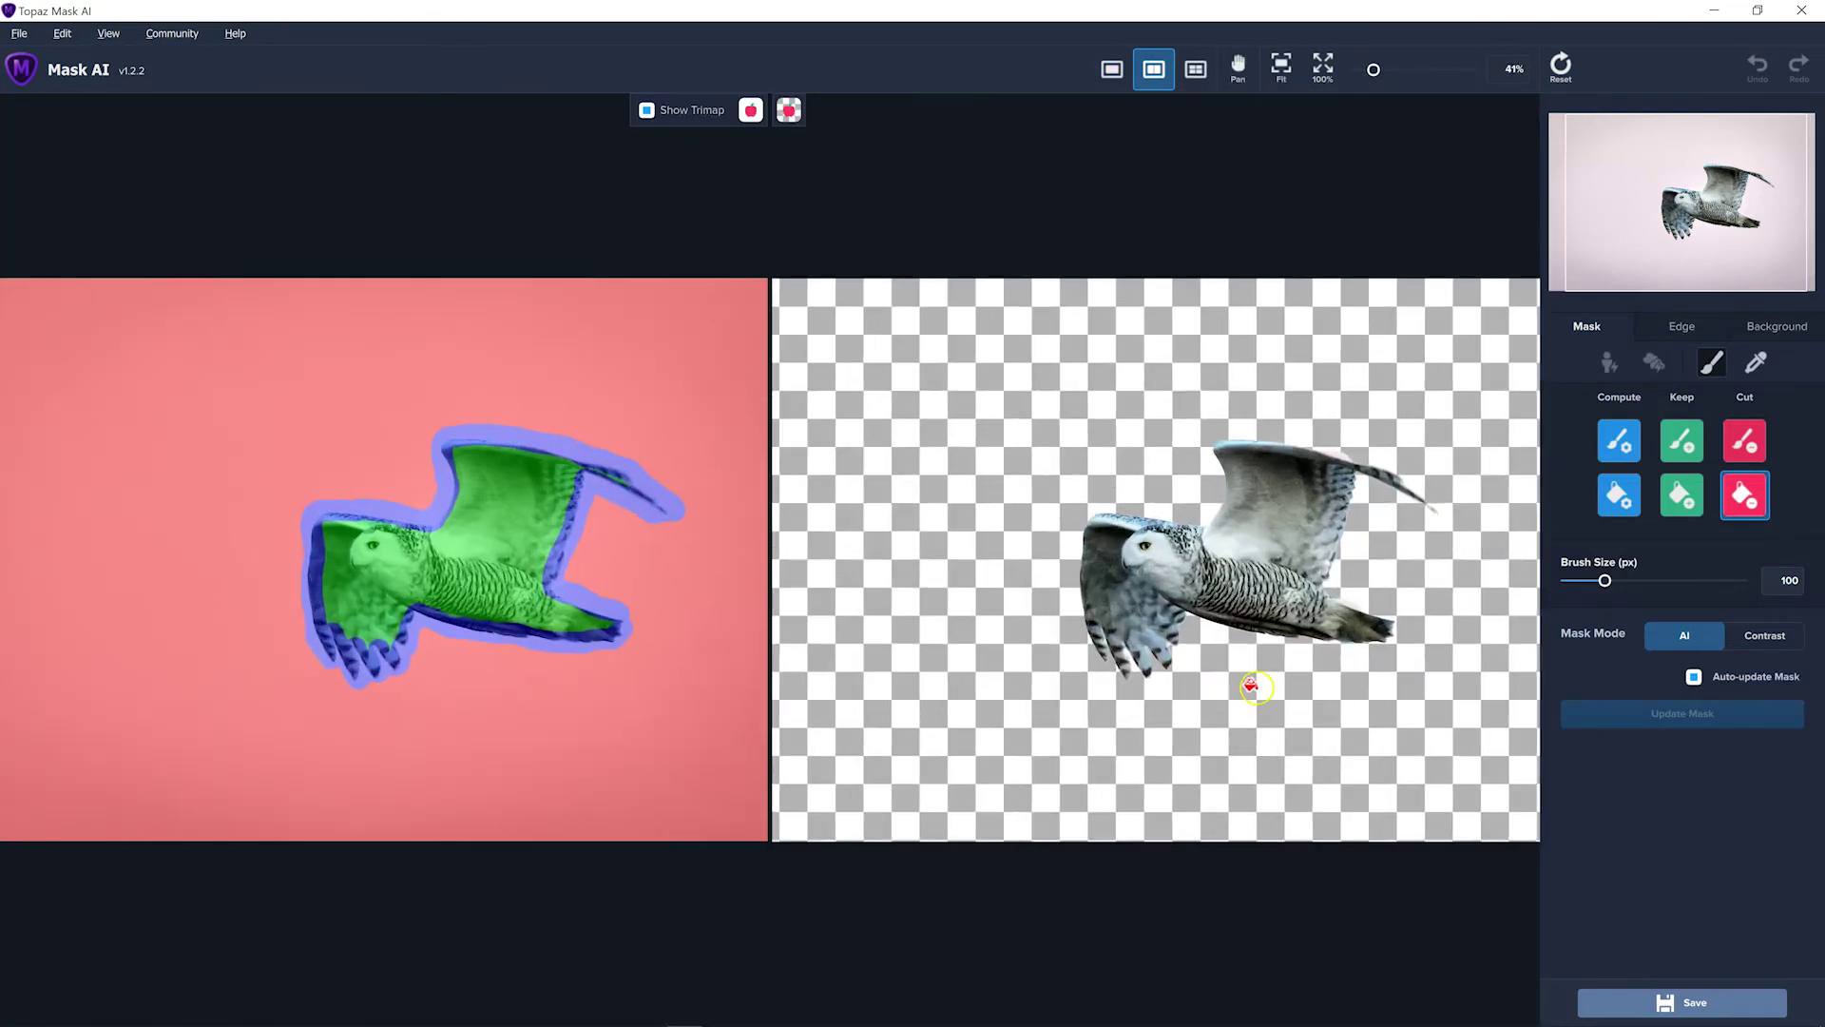
scroll(1233, 705, "up", 1)
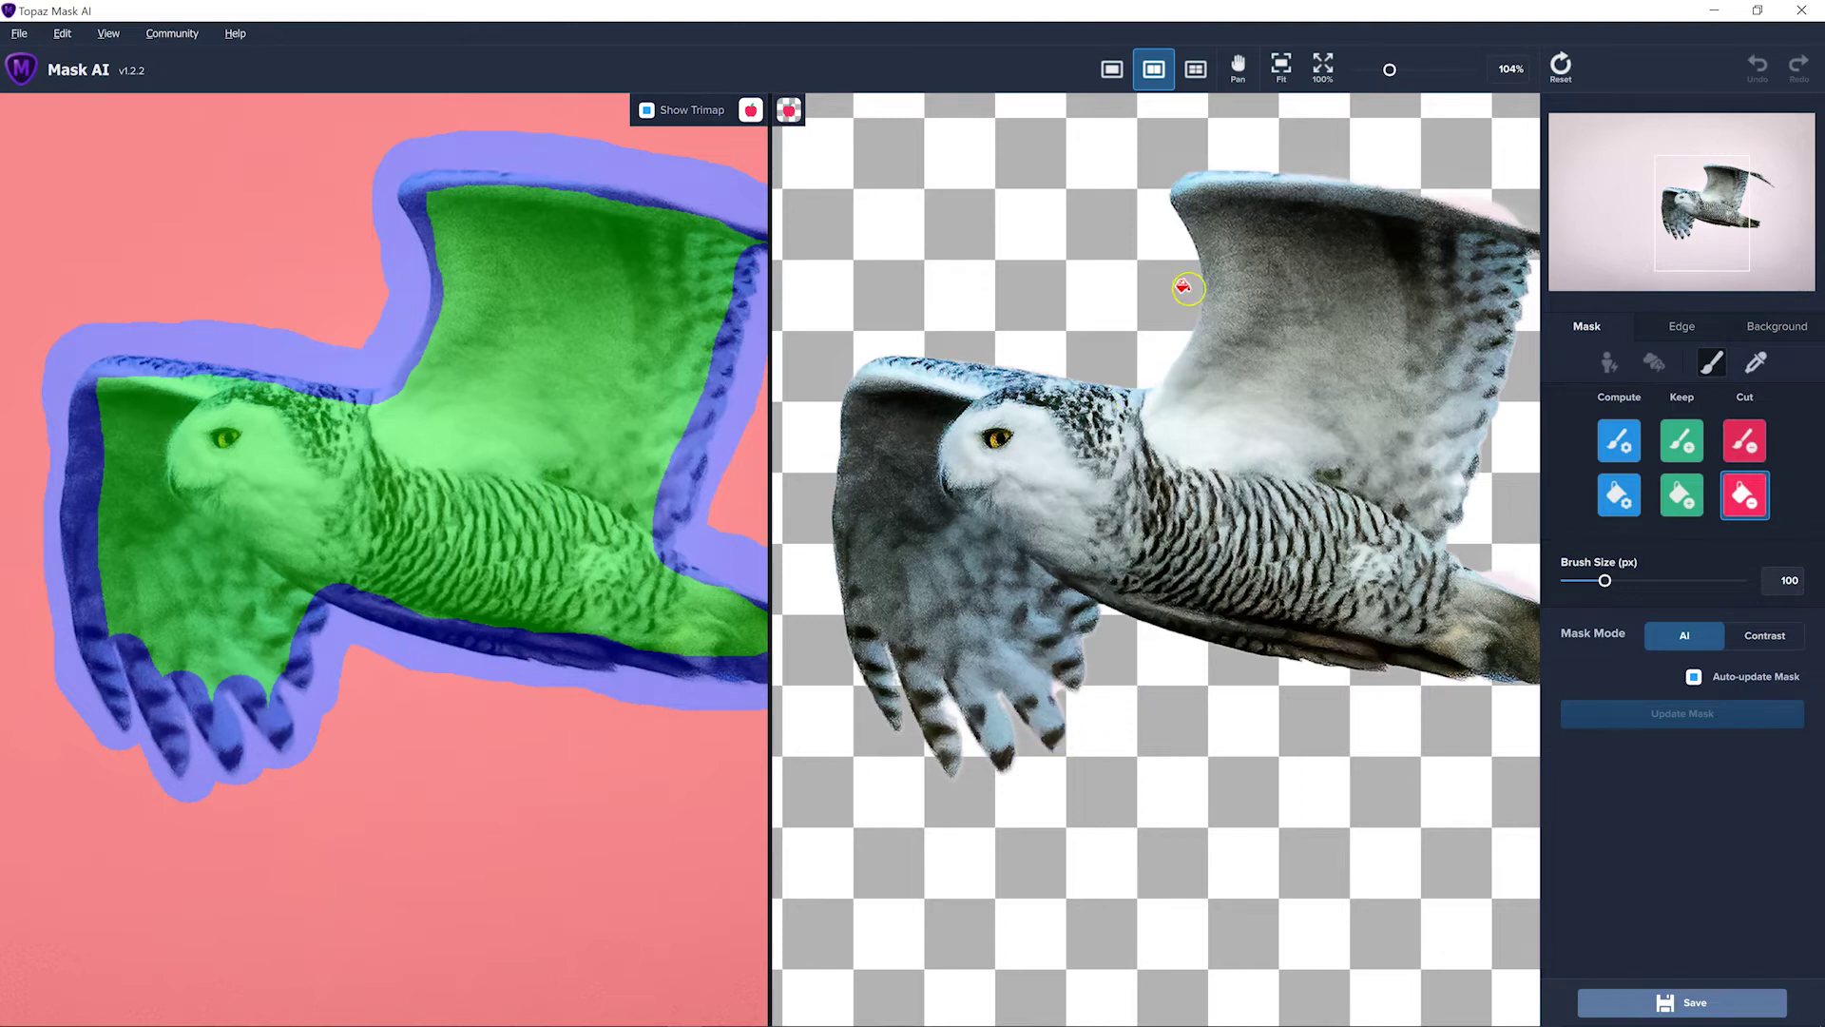
key("space")
left_click_drag(1342, 824, 1117, 789)
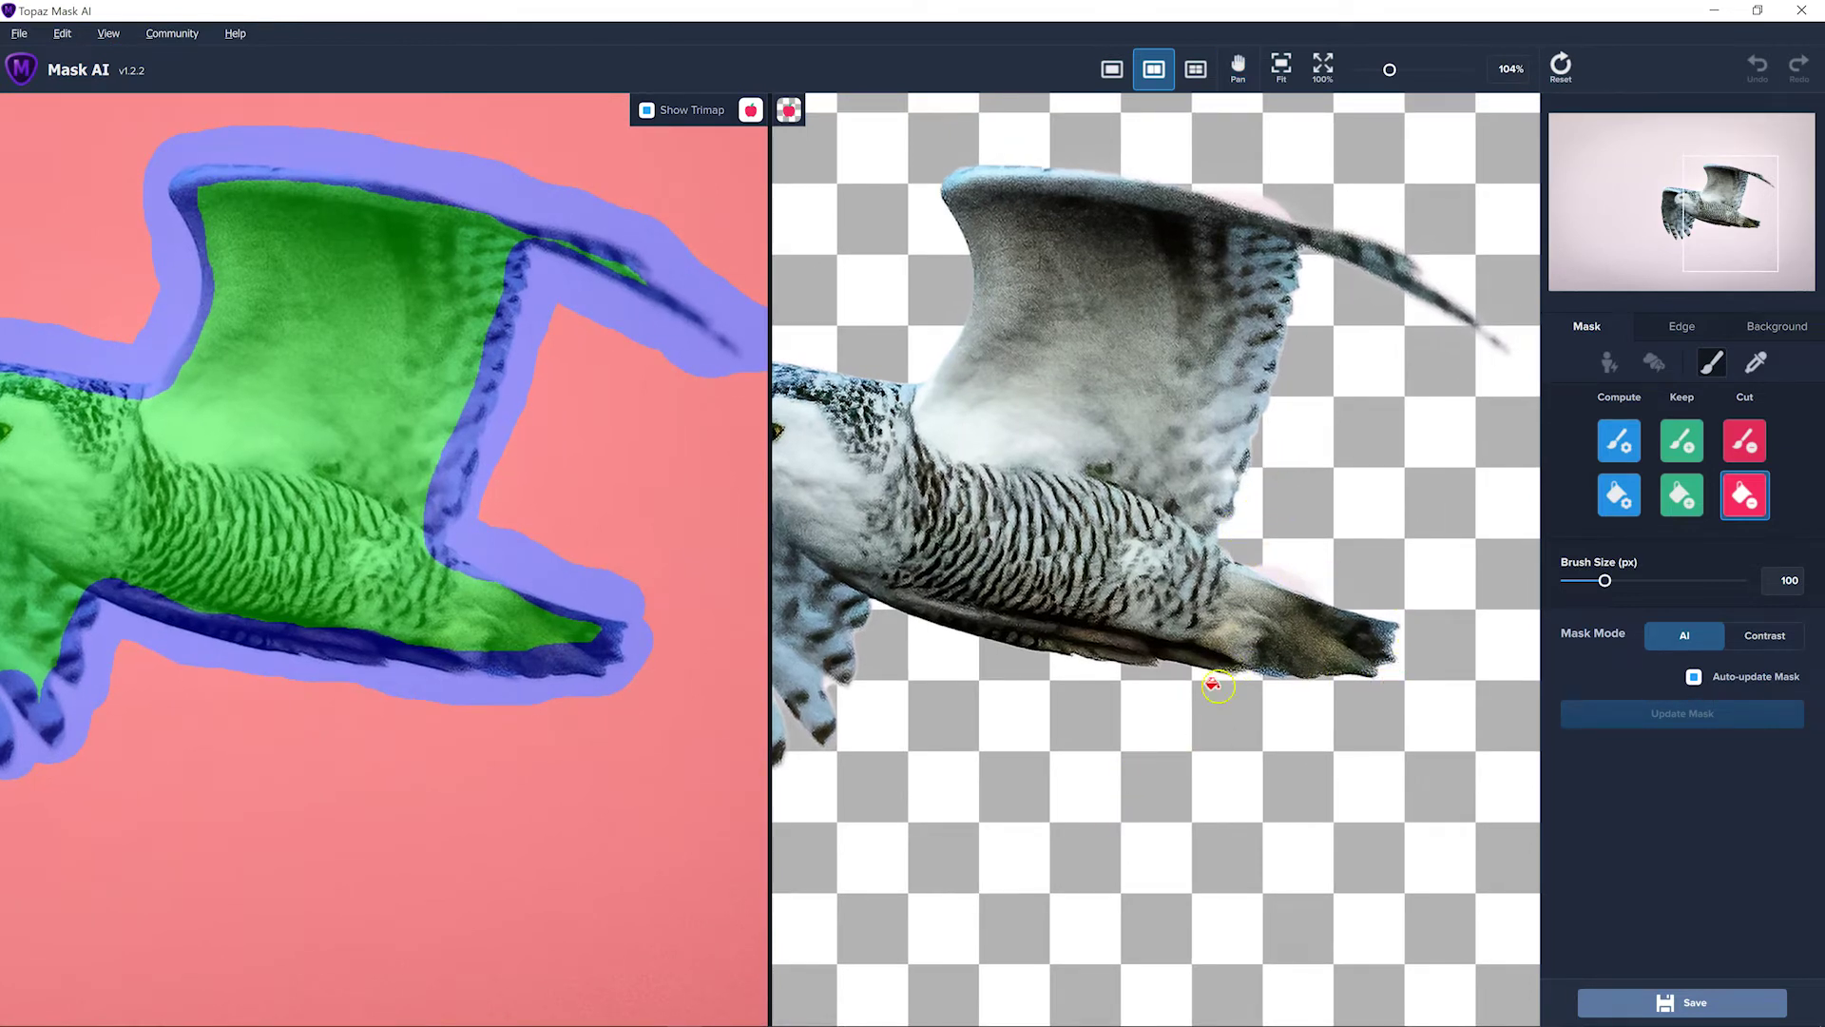
key("space")
left_click_drag(1067, 792, 1206, 836)
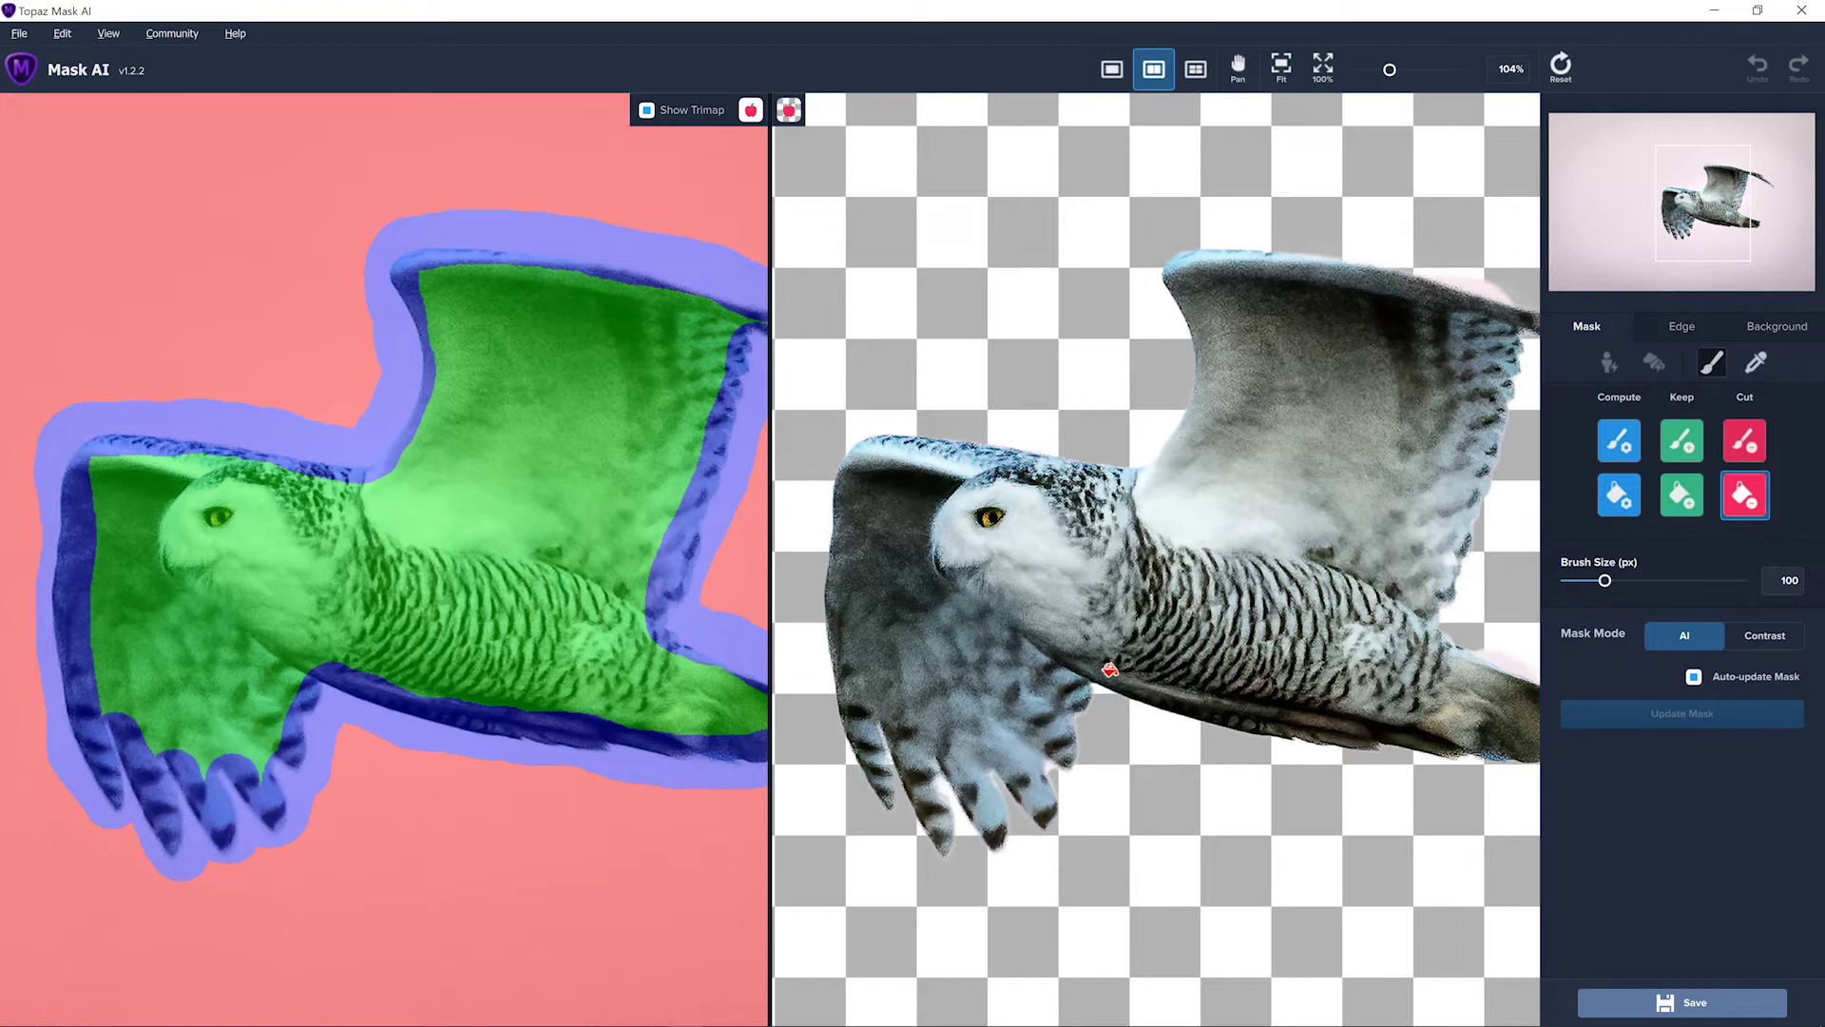
left_click(1188, 718)
Save the owl cutout as the transparent PNG ut-mask-transparent.png.
left_click(1690, 1003)
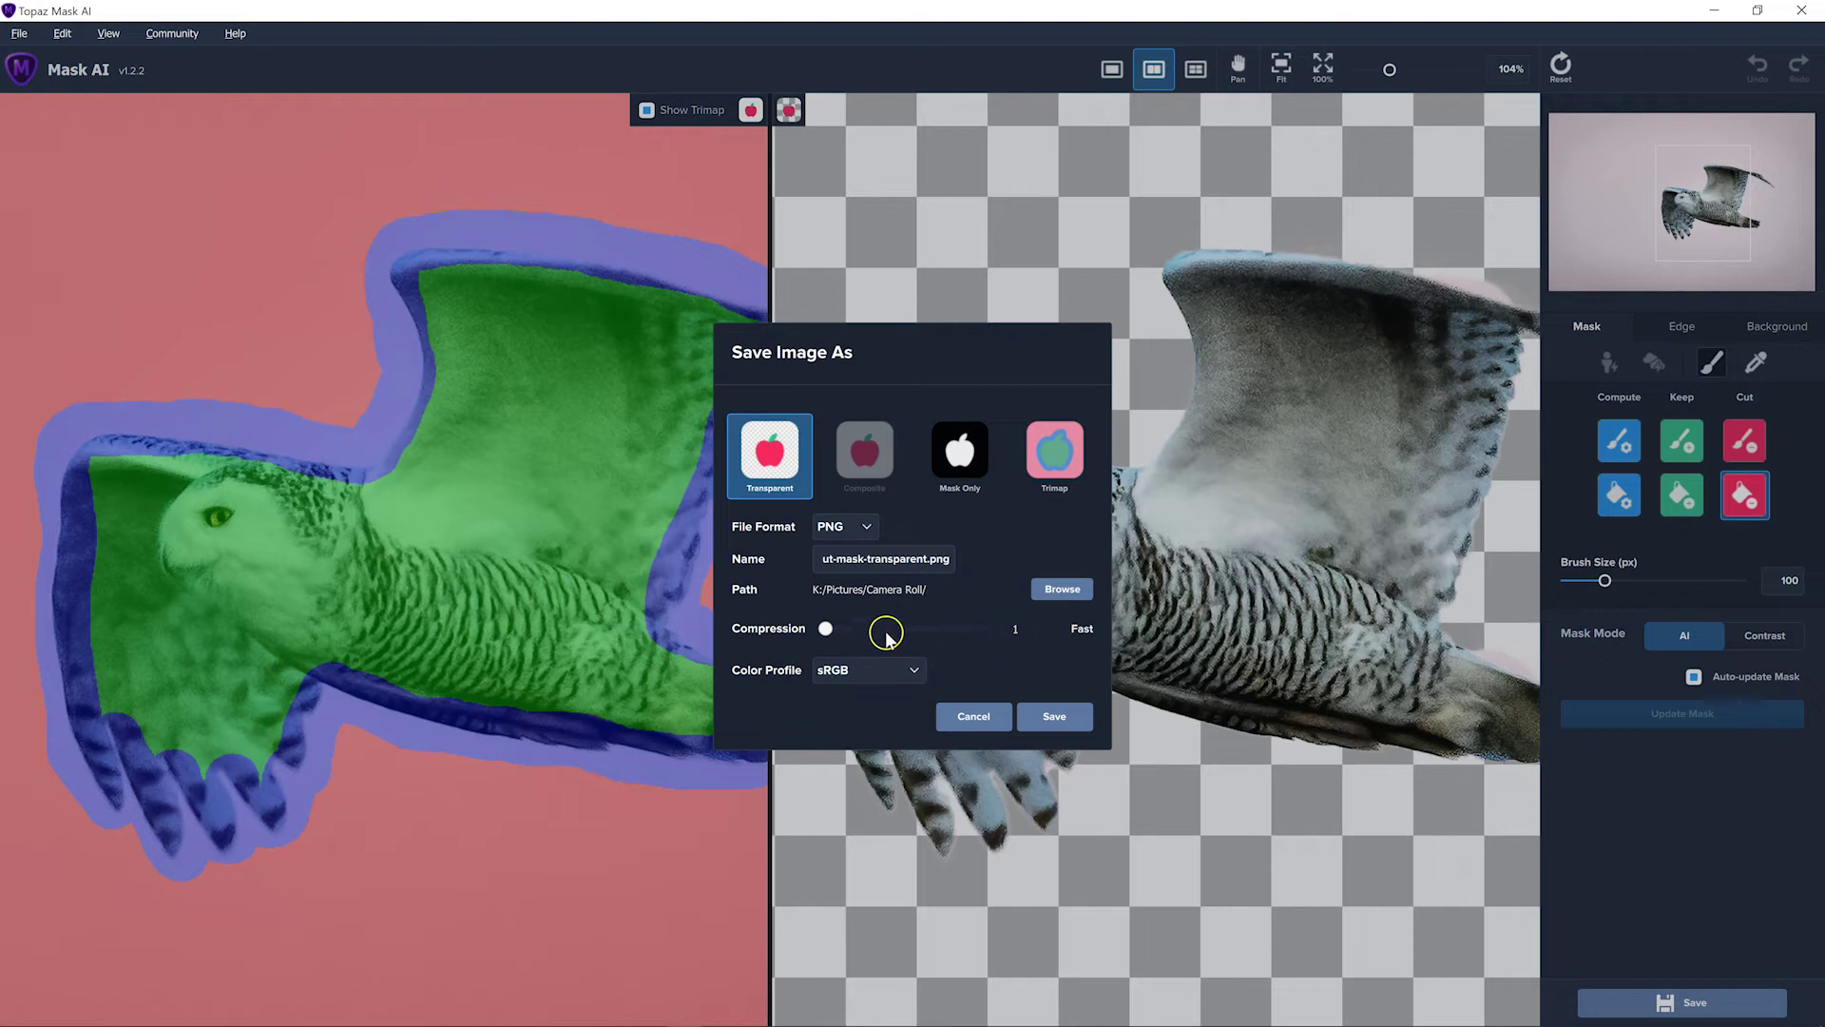
left_click(1057, 717)
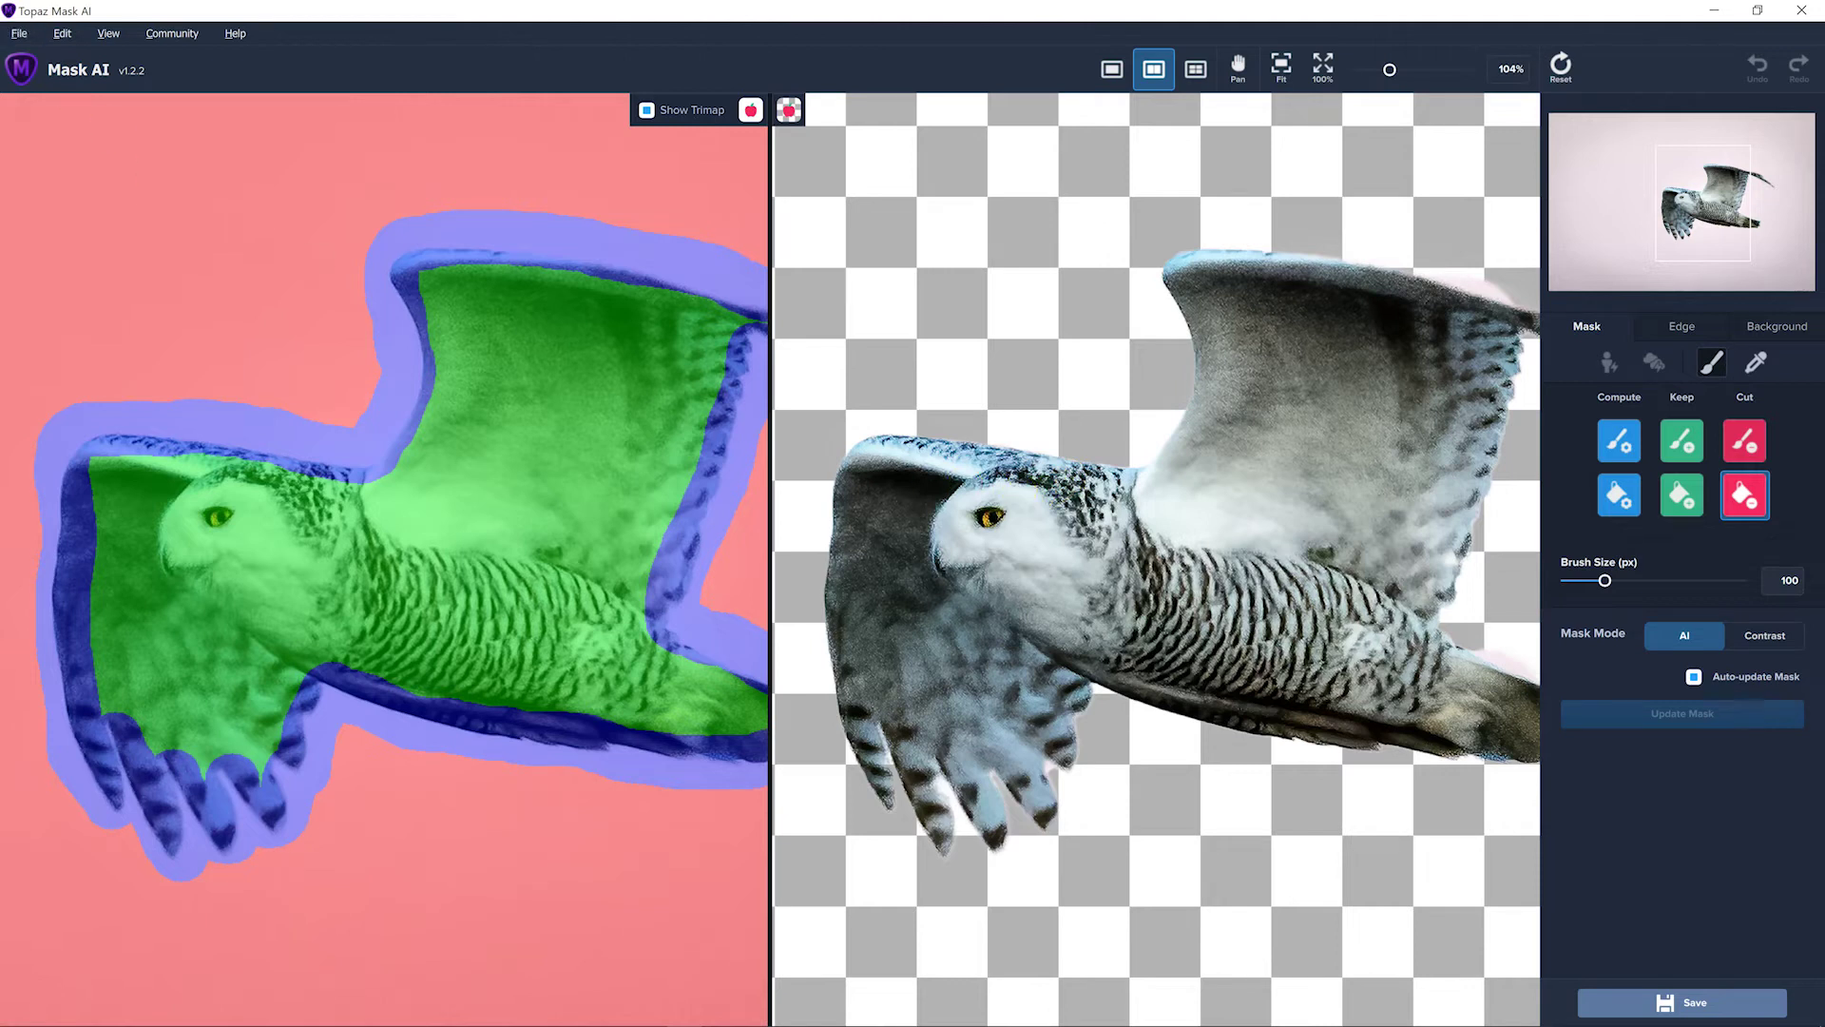
Open the rock-cairn photo and paint a 175 px Compute band along the tall rock's edge.
left_click(19, 34)
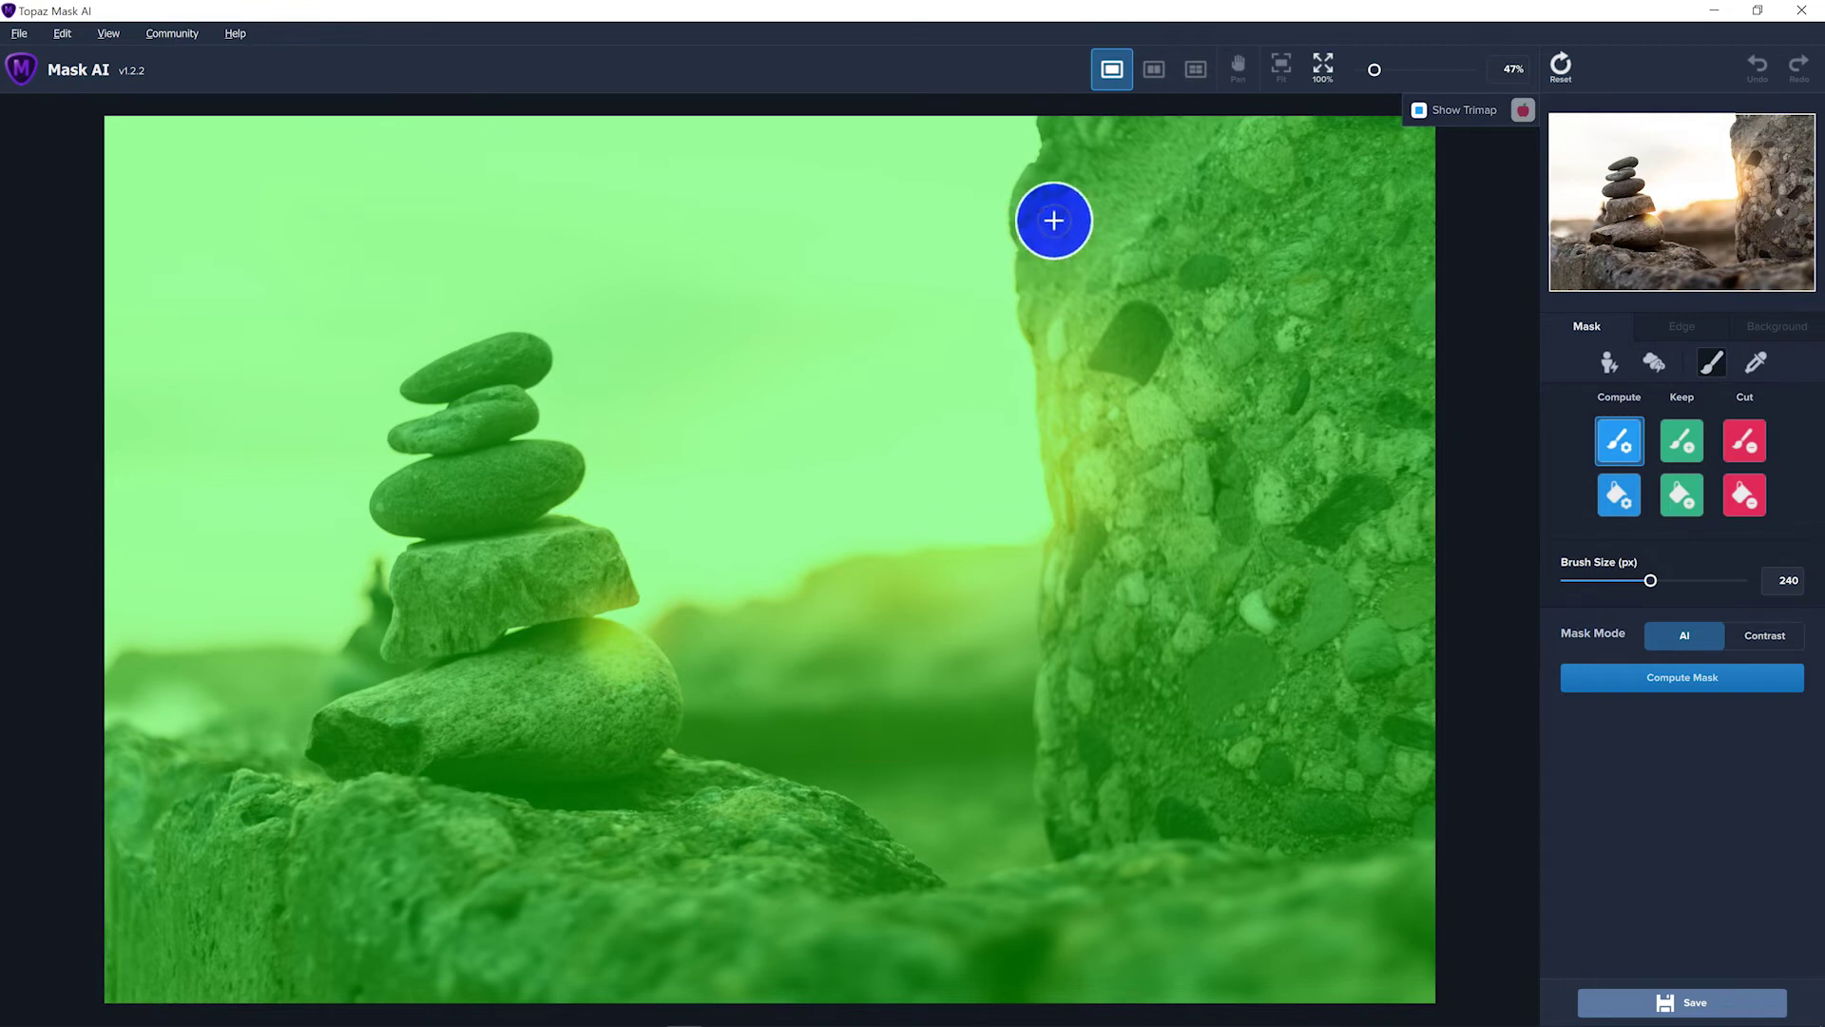
left_click(1633, 439)
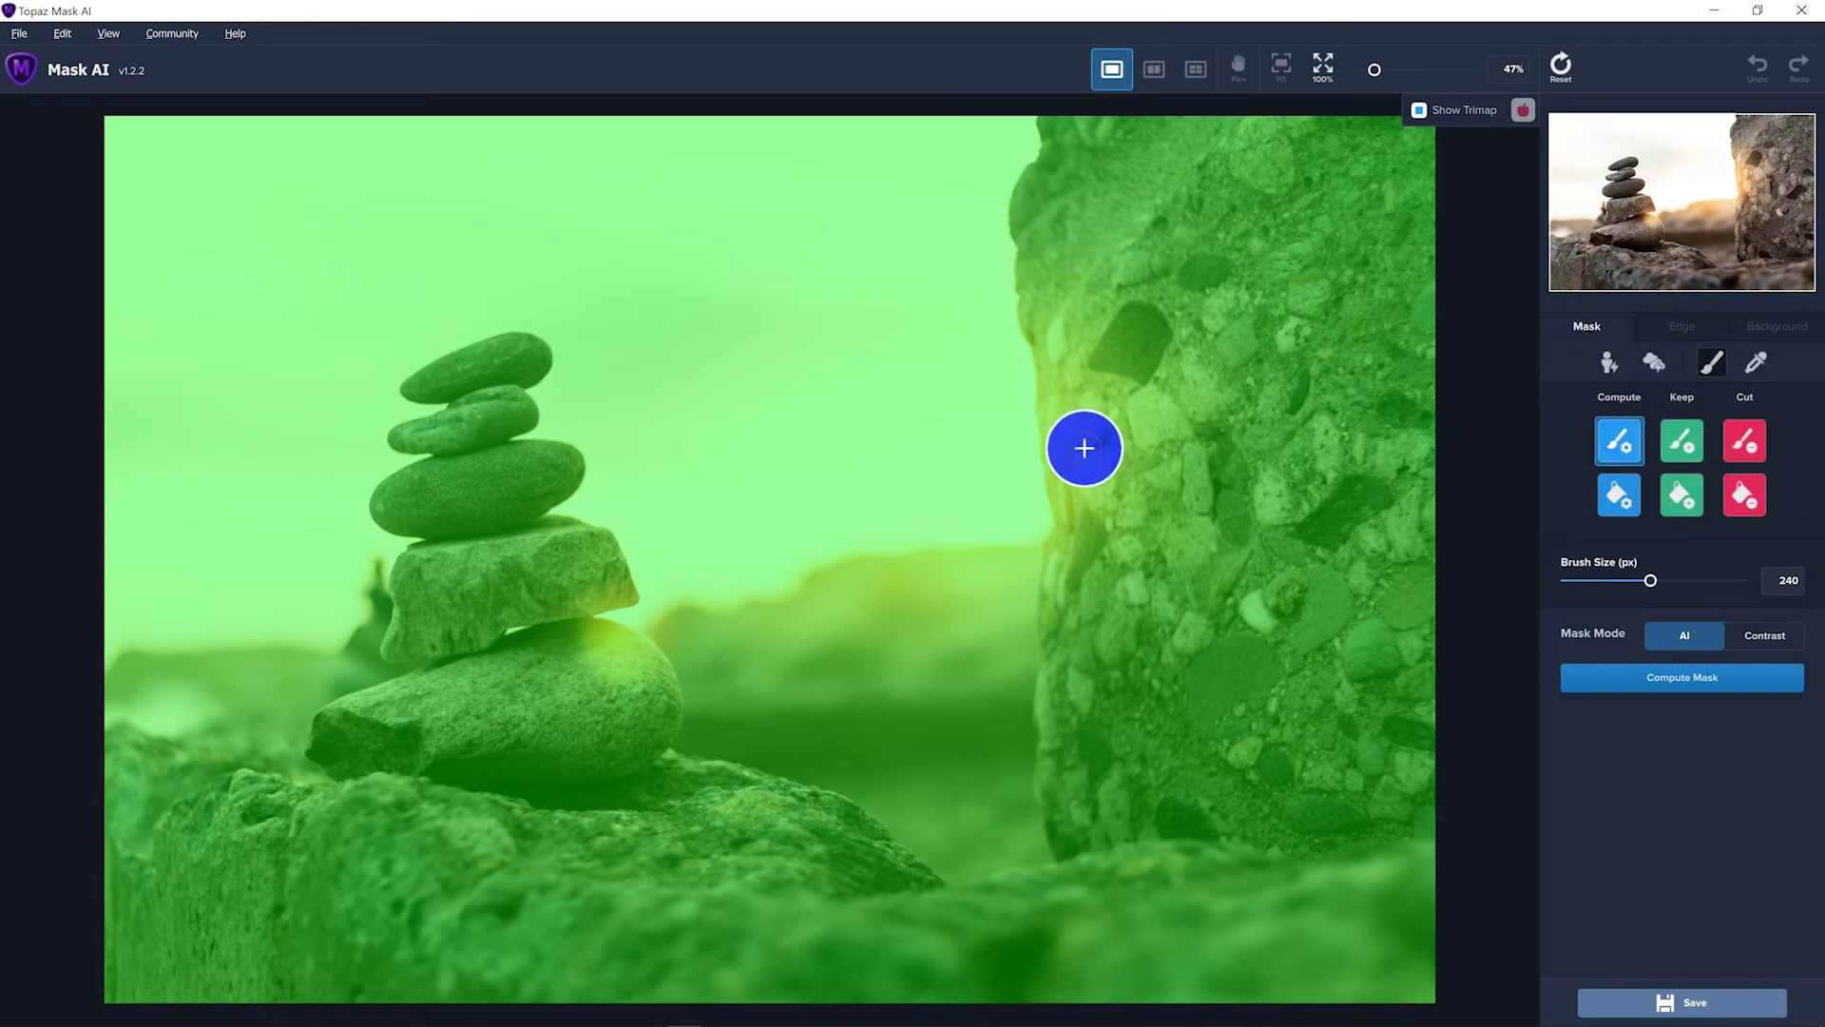
scroll(1027, 456, "down", 3)
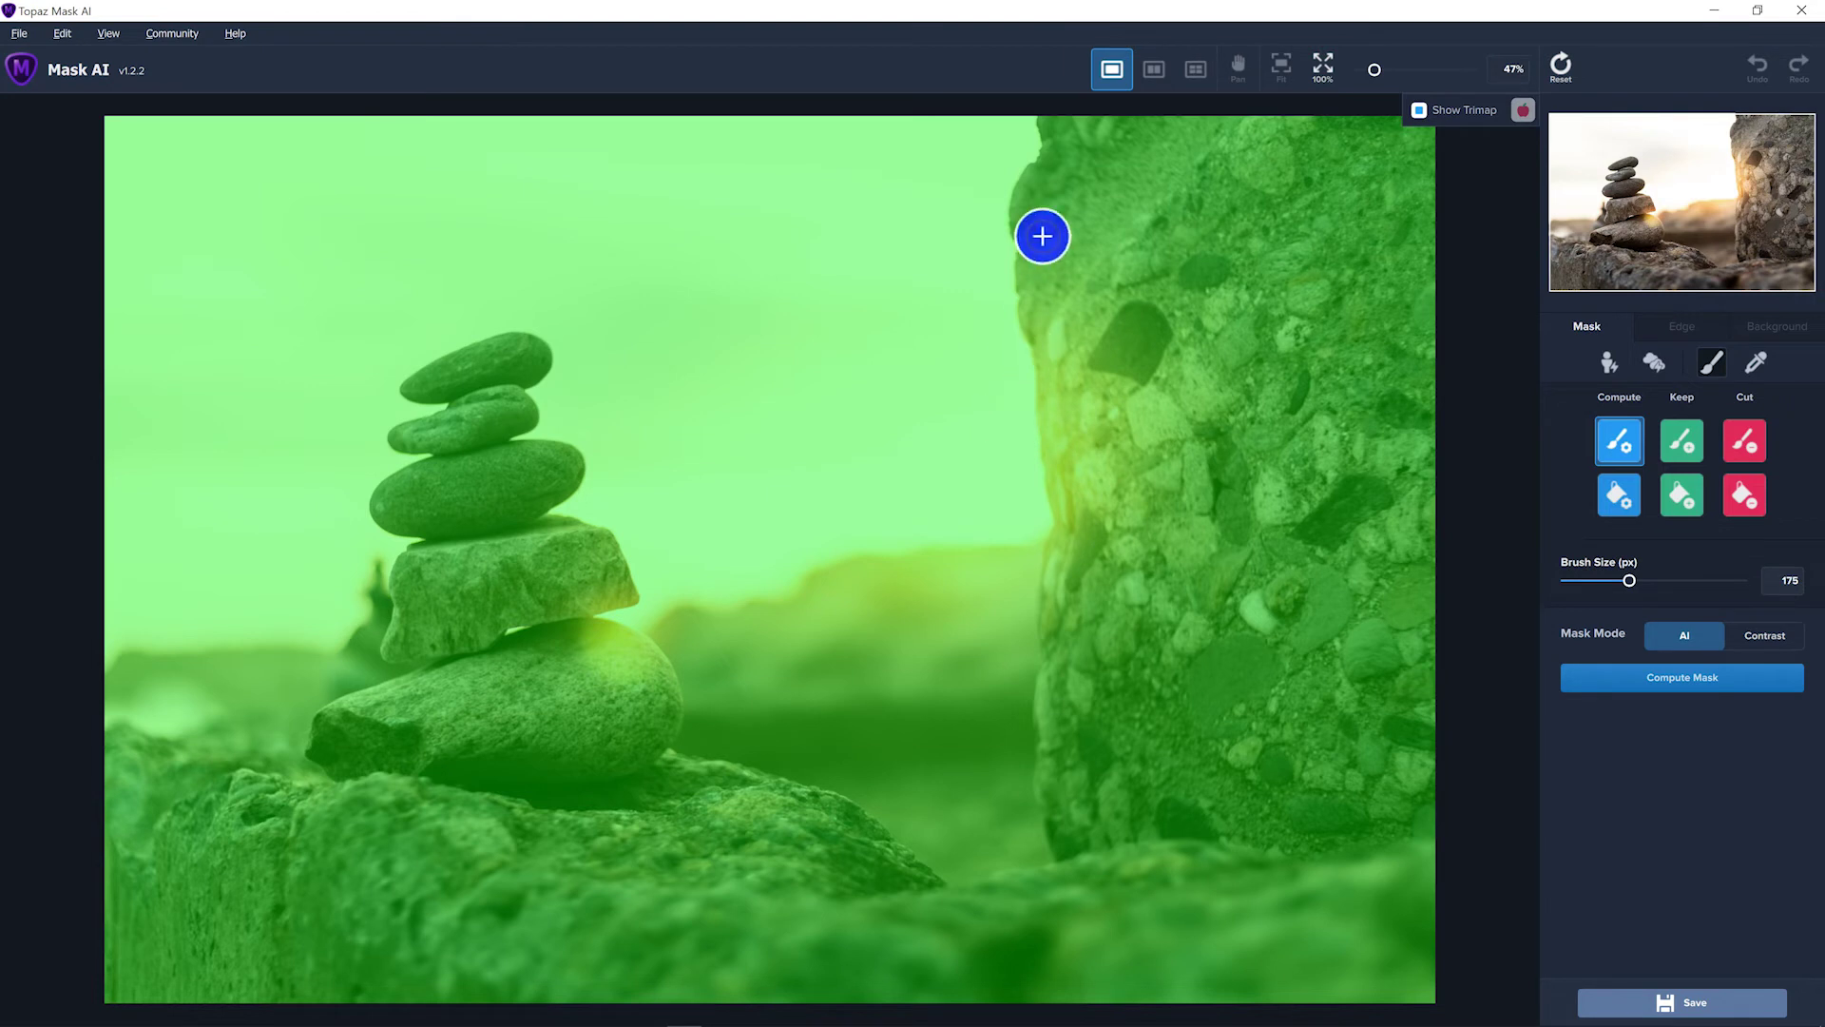
mouse_move(1033, 128)
left_mouse_down()
mouse_move(1044, 528)
mouse_move(1022, 560)
mouse_move(617, 617)
mouse_move(637, 614)
mouse_move(622, 548)
mouse_move(563, 515)
mouse_move(583, 452)
mouse_move(528, 438)
mouse_move(560, 333)
mouse_move(499, 328)
mouse_move(400, 370)
mouse_move(399, 395)
mouse_move(431, 397)
mouse_move(371, 437)
mouse_move(401, 452)
mouse_move(371, 473)
mouse_move(362, 526)
mouse_move(392, 540)
mouse_move(330, 627)
mouse_move(82, 652)
left_mouse_up()
Mark the stone seam as Compute, fill the sky as Cut, and compute the cairn mask.
left_click(516, 635)
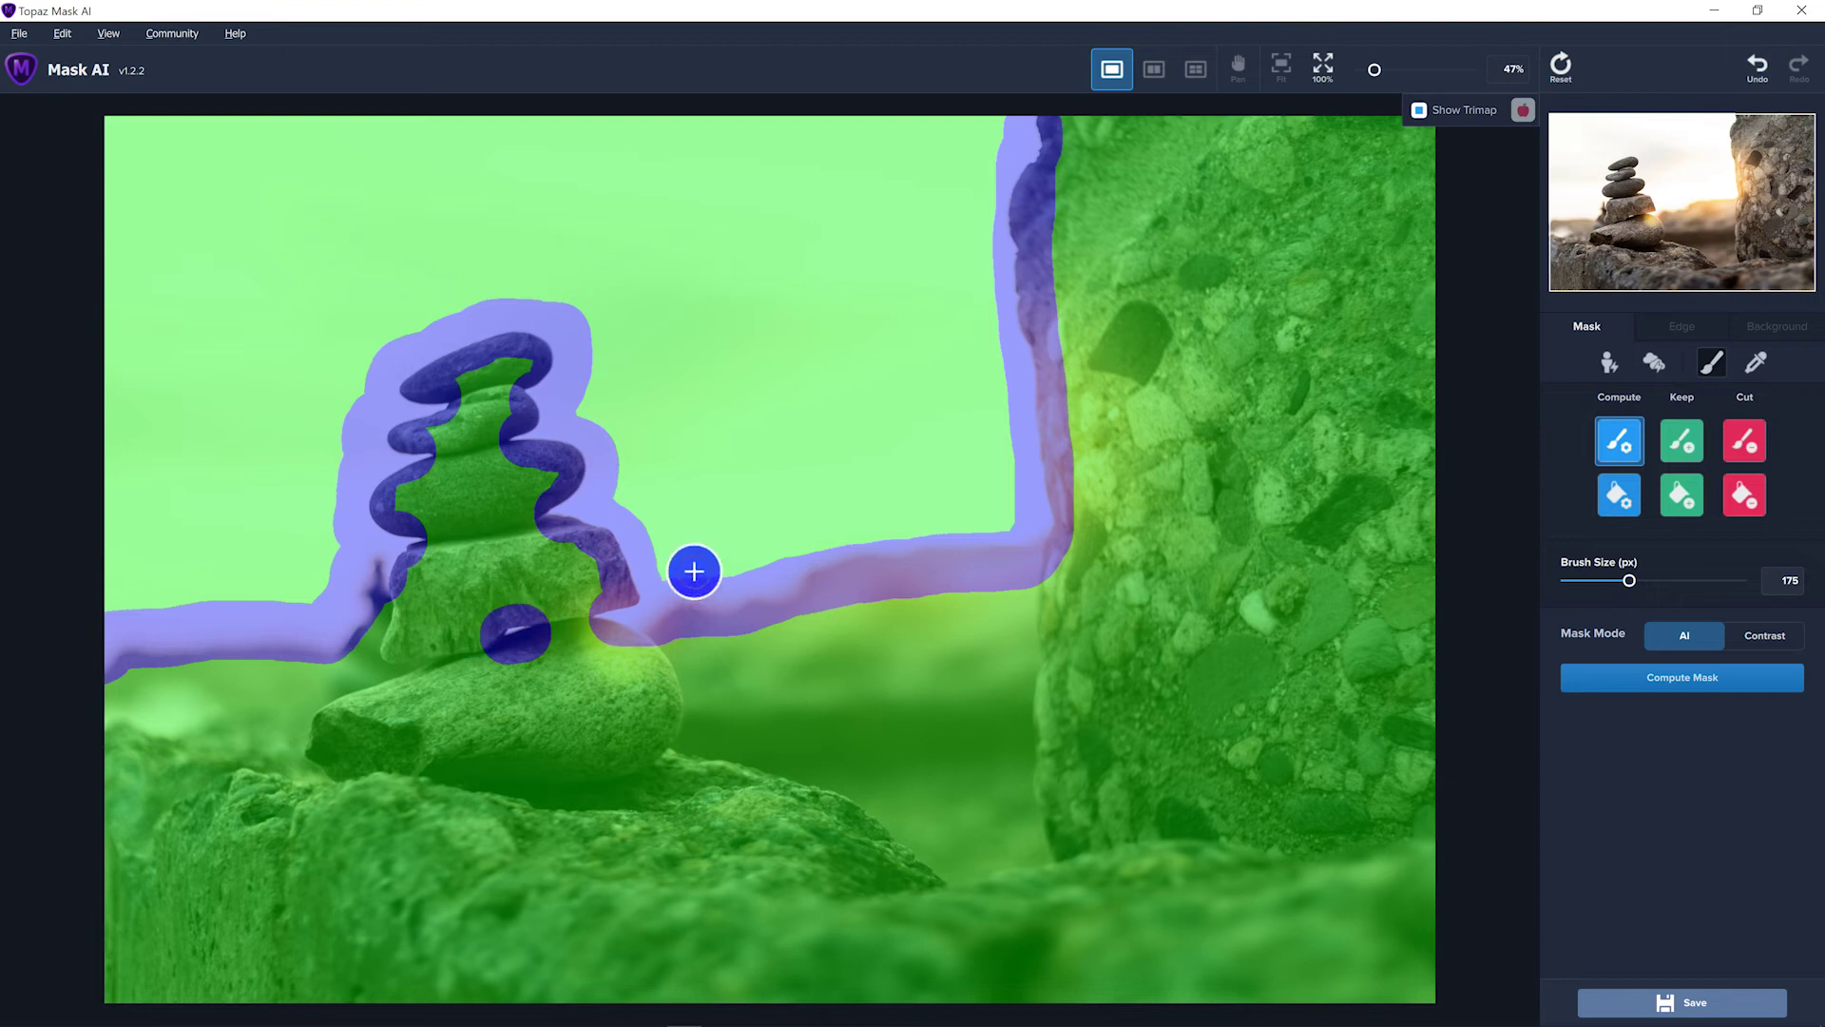
left_click(1740, 502)
left_click(652, 255)
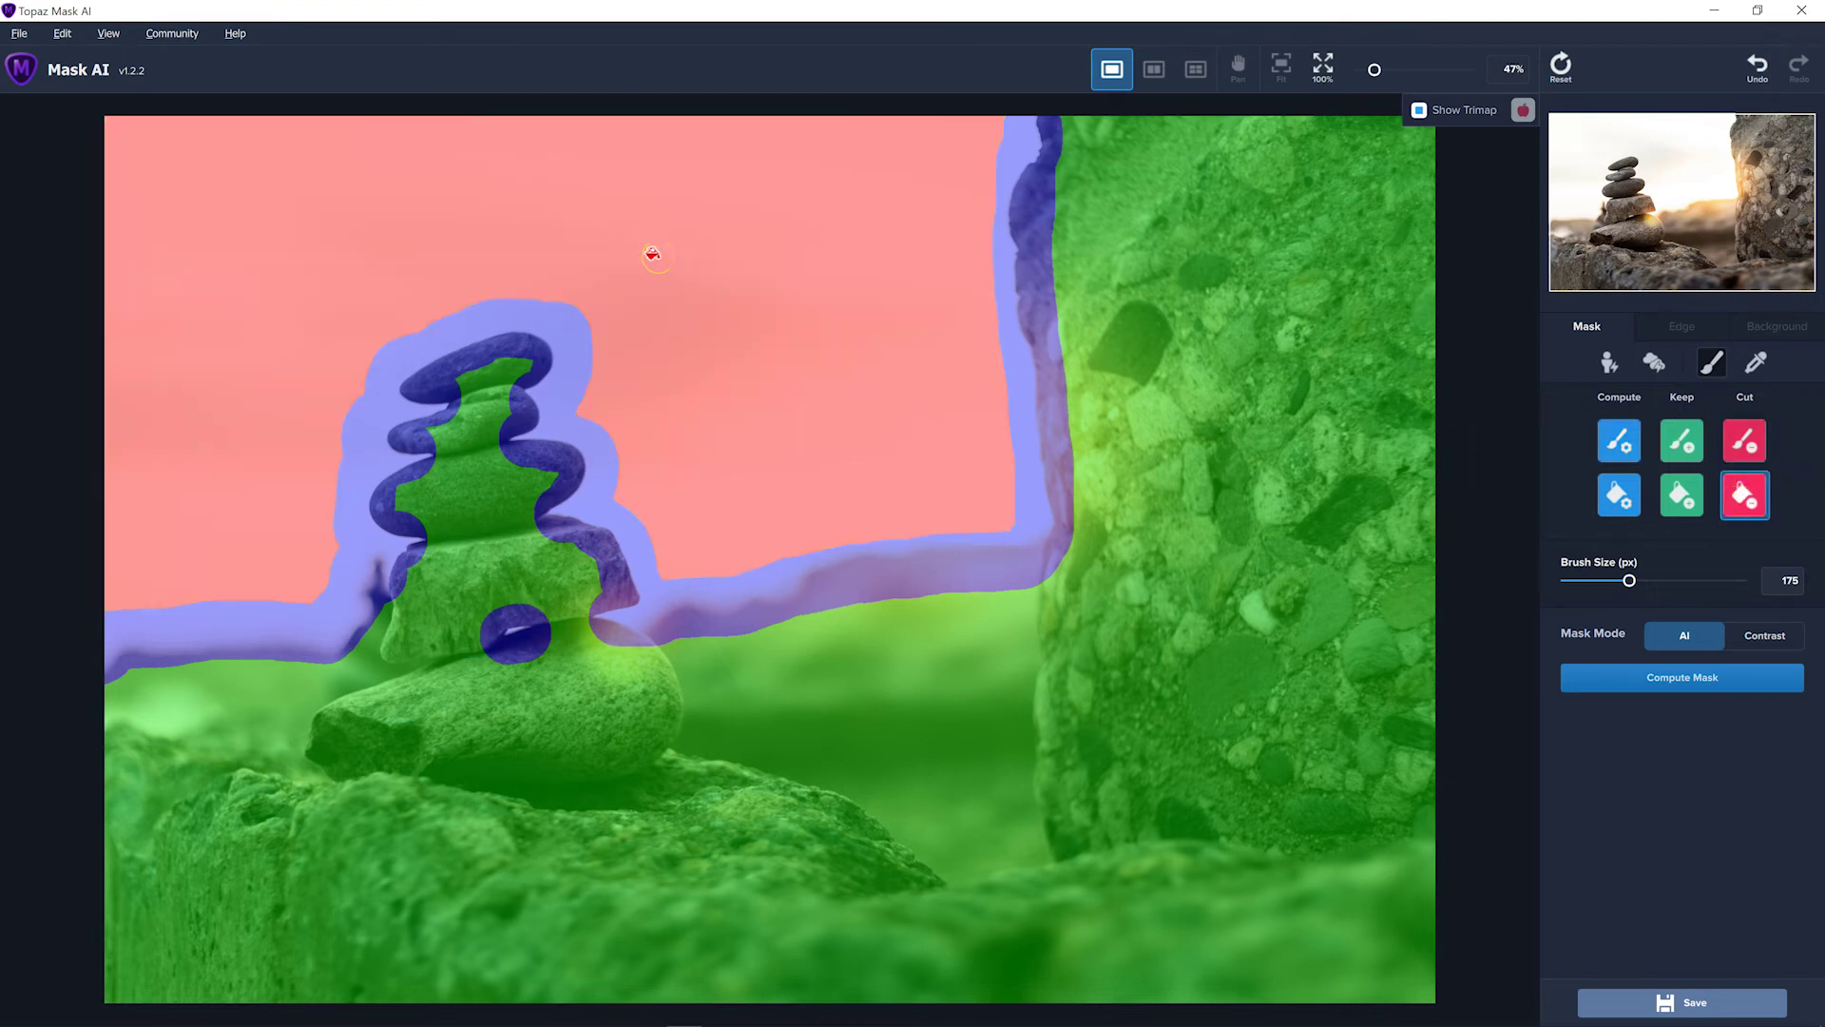
left_click(1722, 681)
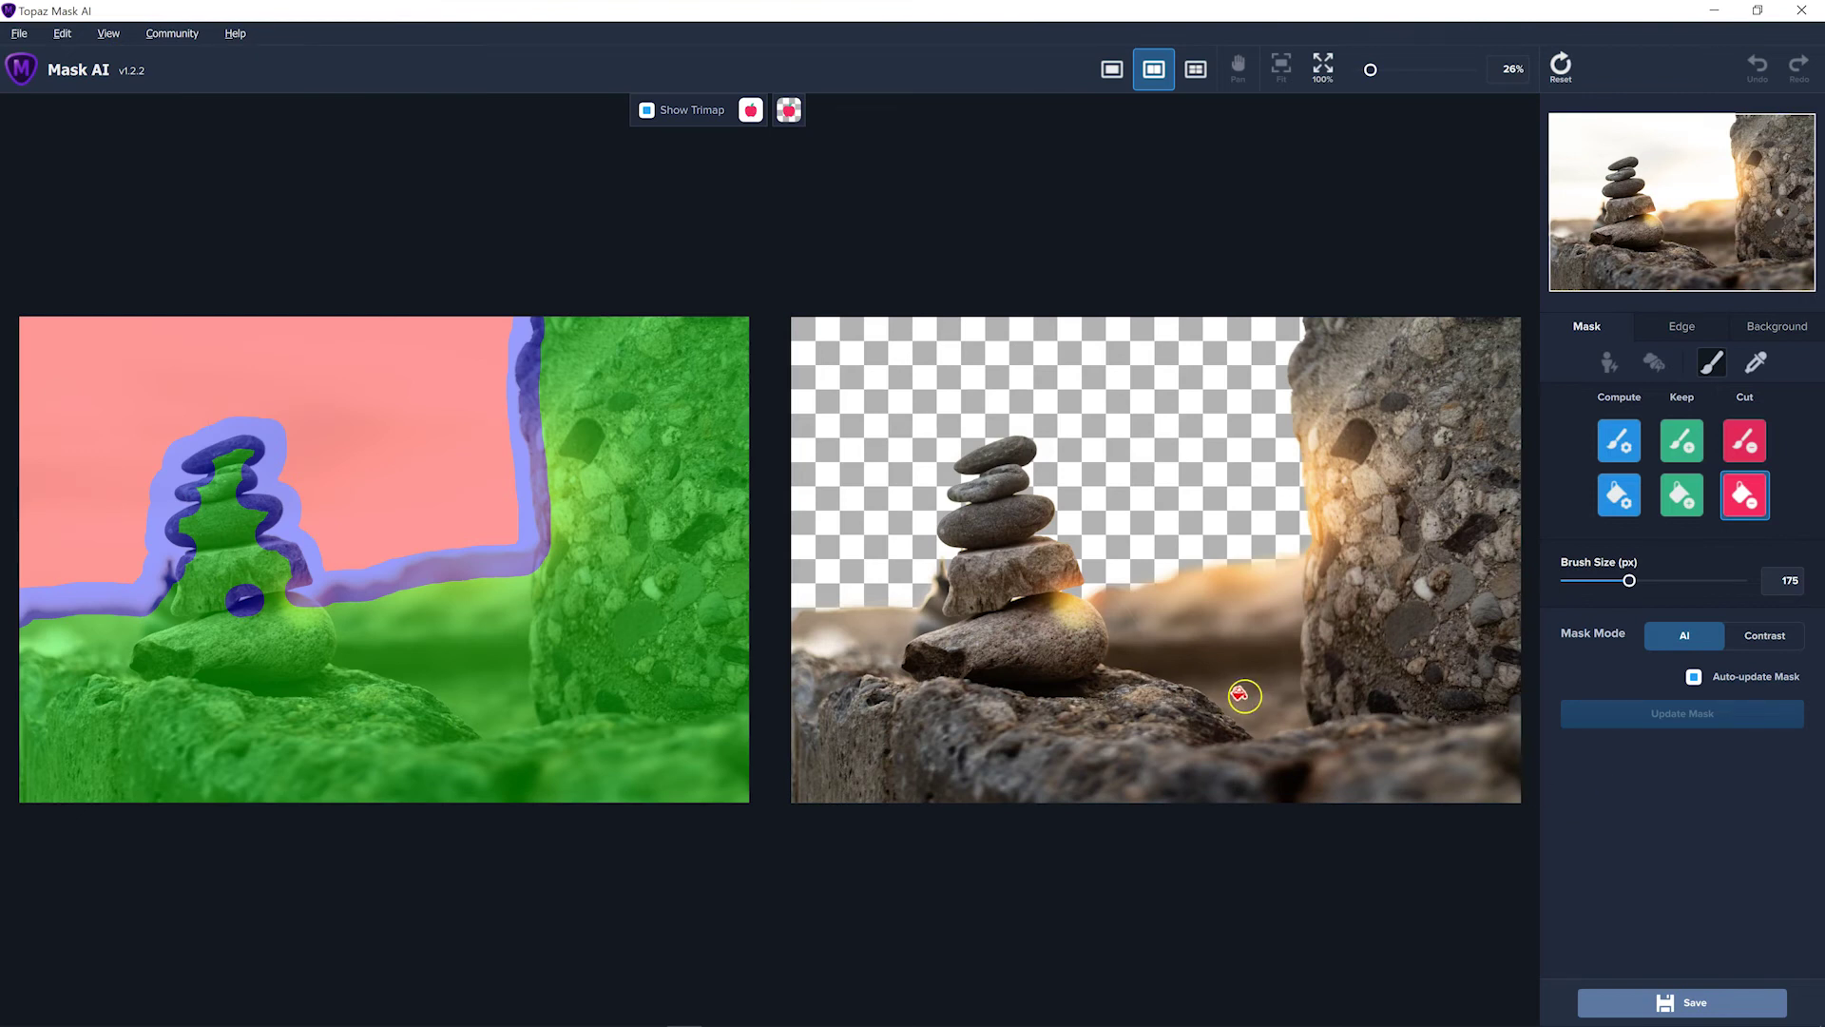
scroll(1298, 405, "up", 5)
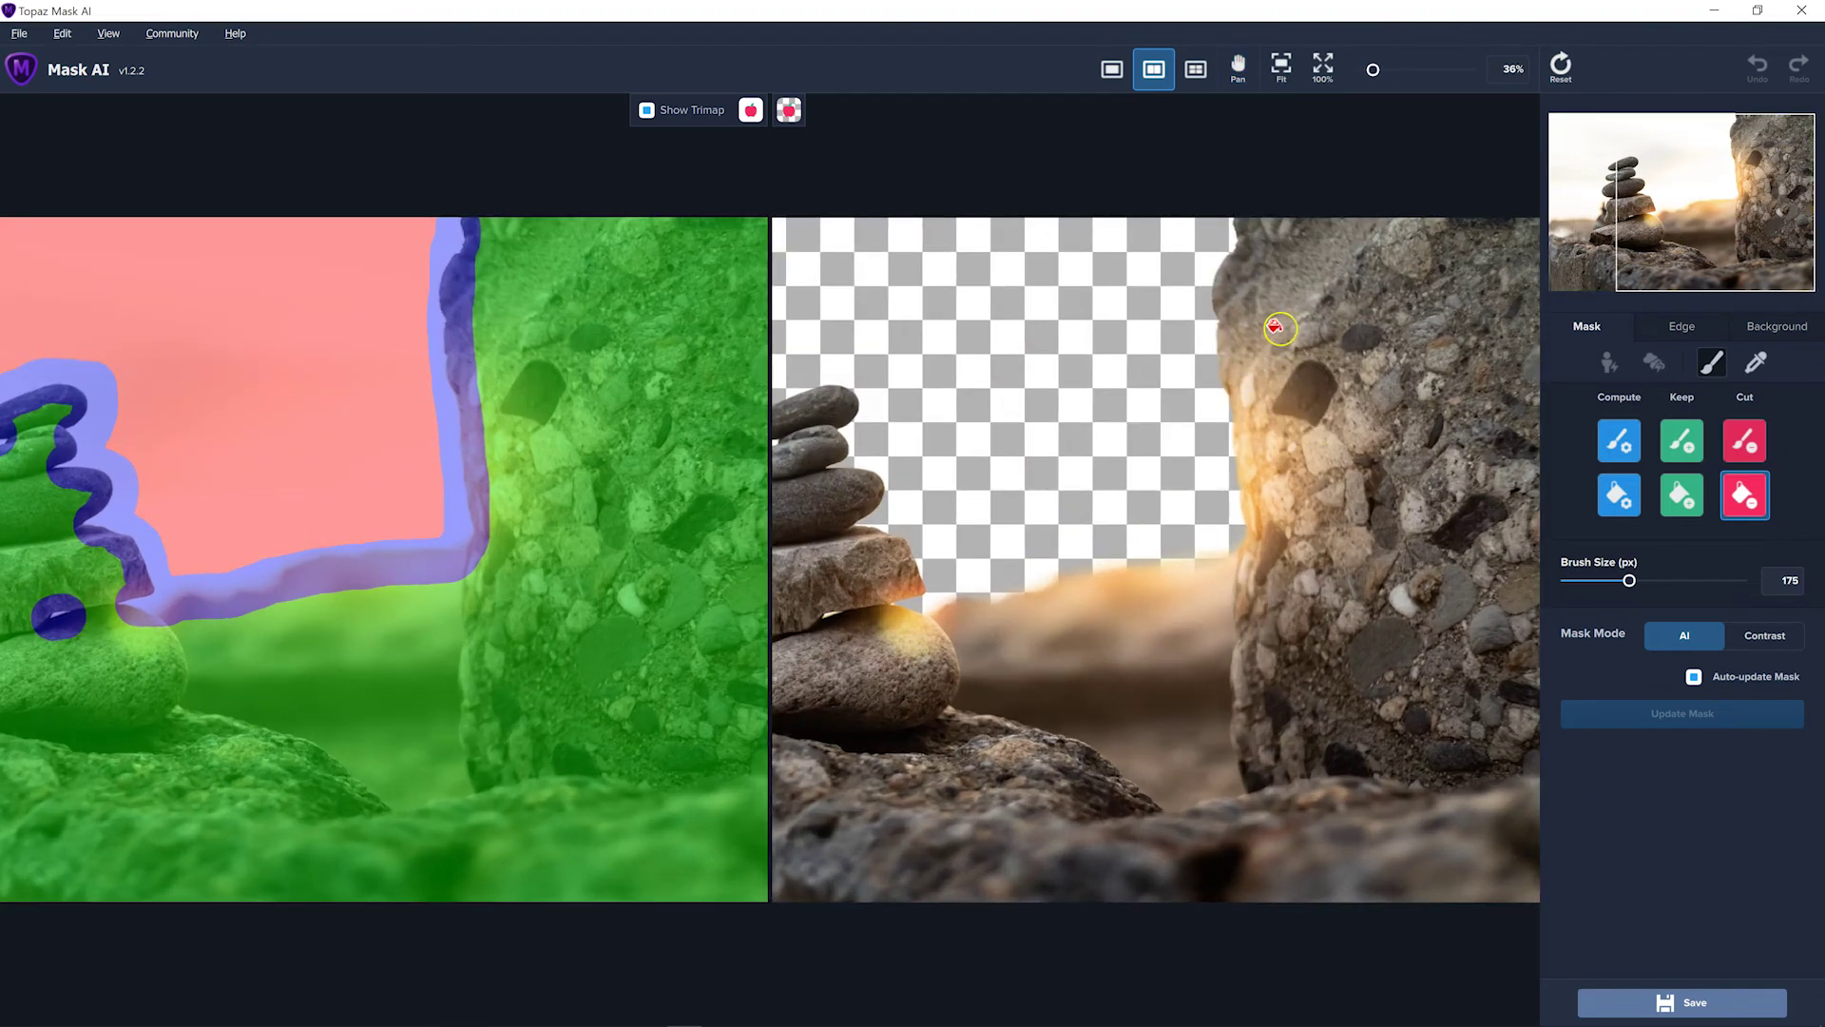
key("space")
left_click_drag(1279, 455, 1275, 462)
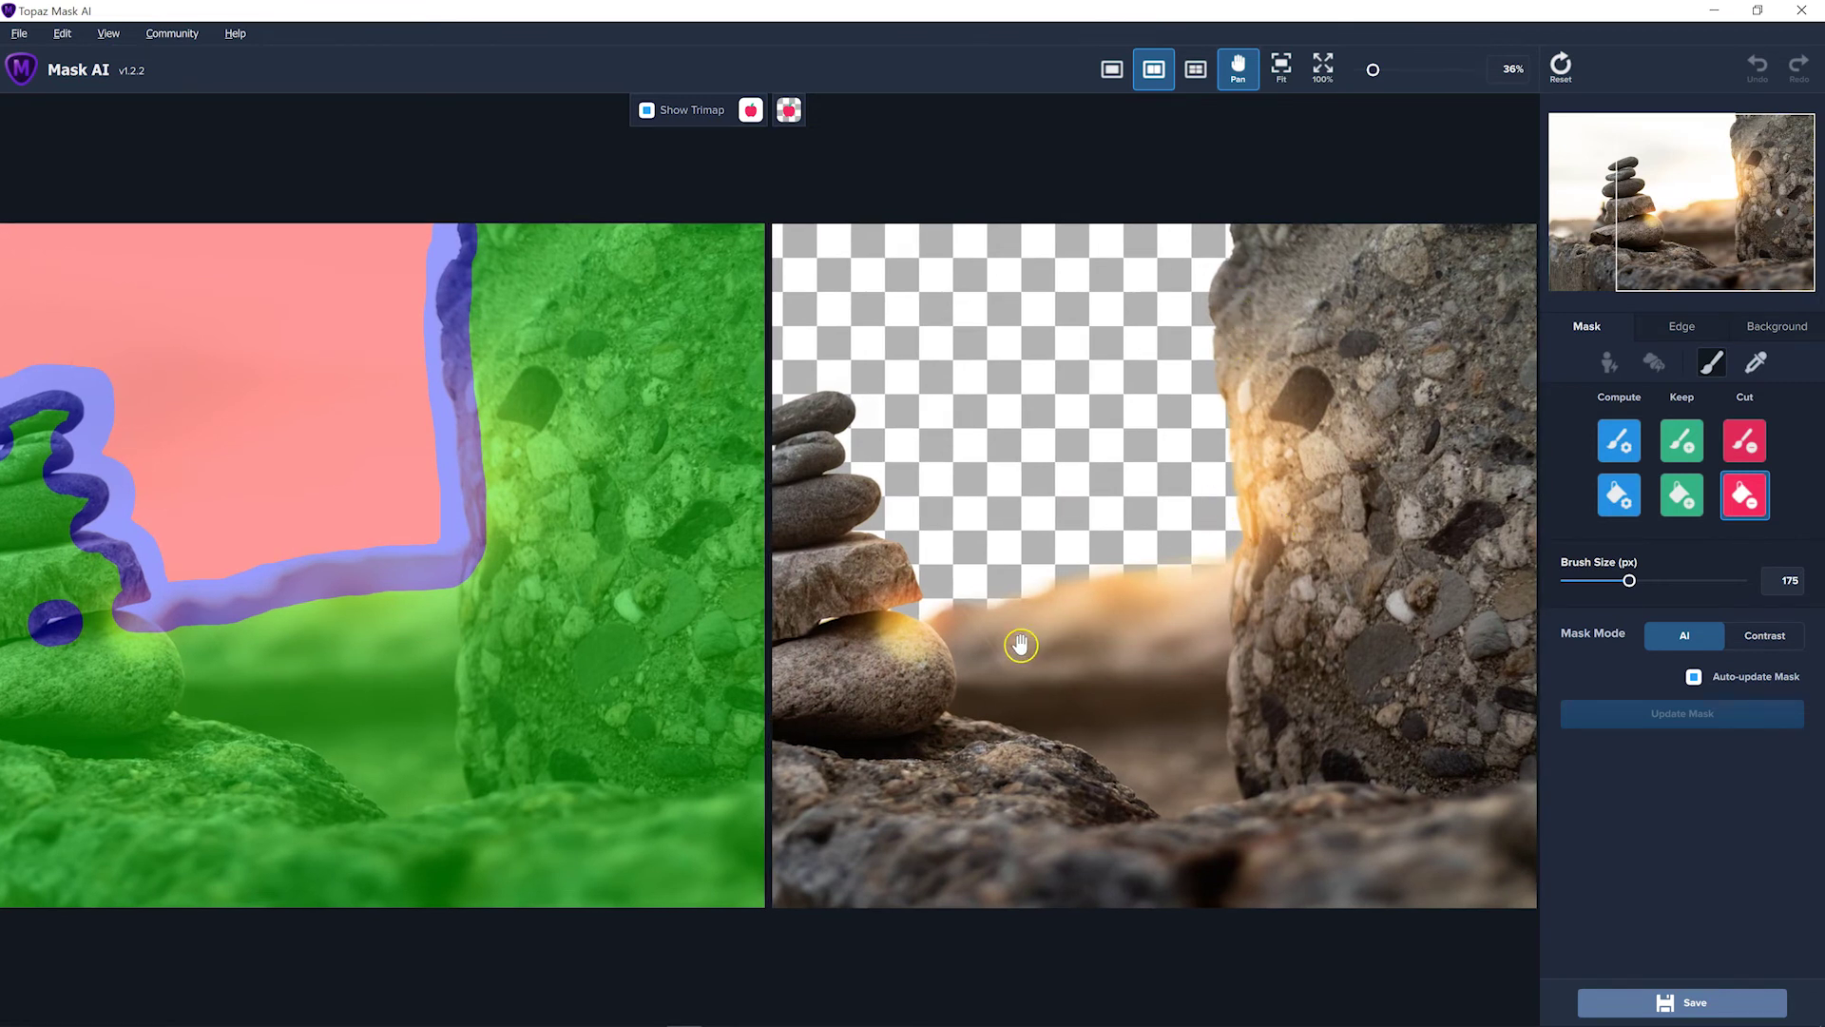
left_click_drag(1022, 647, 1264, 634)
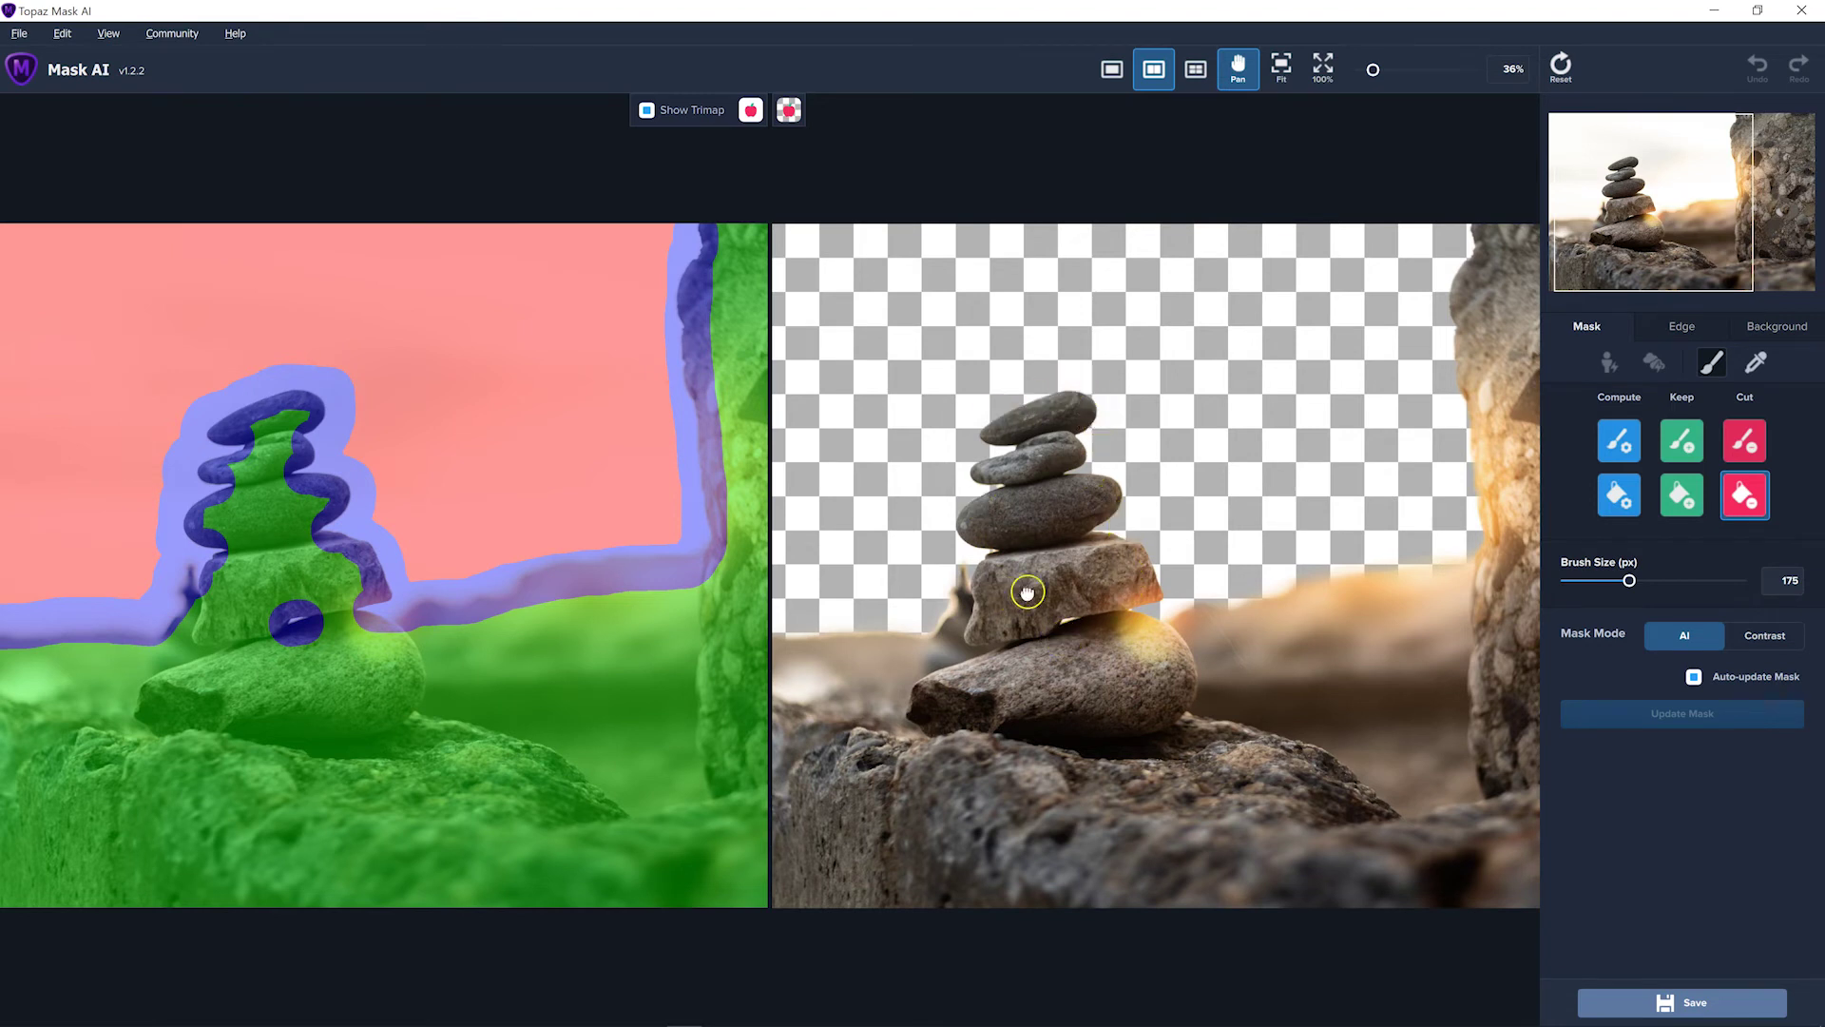
left_click_drag(1122, 592, 1148, 593)
key("space")
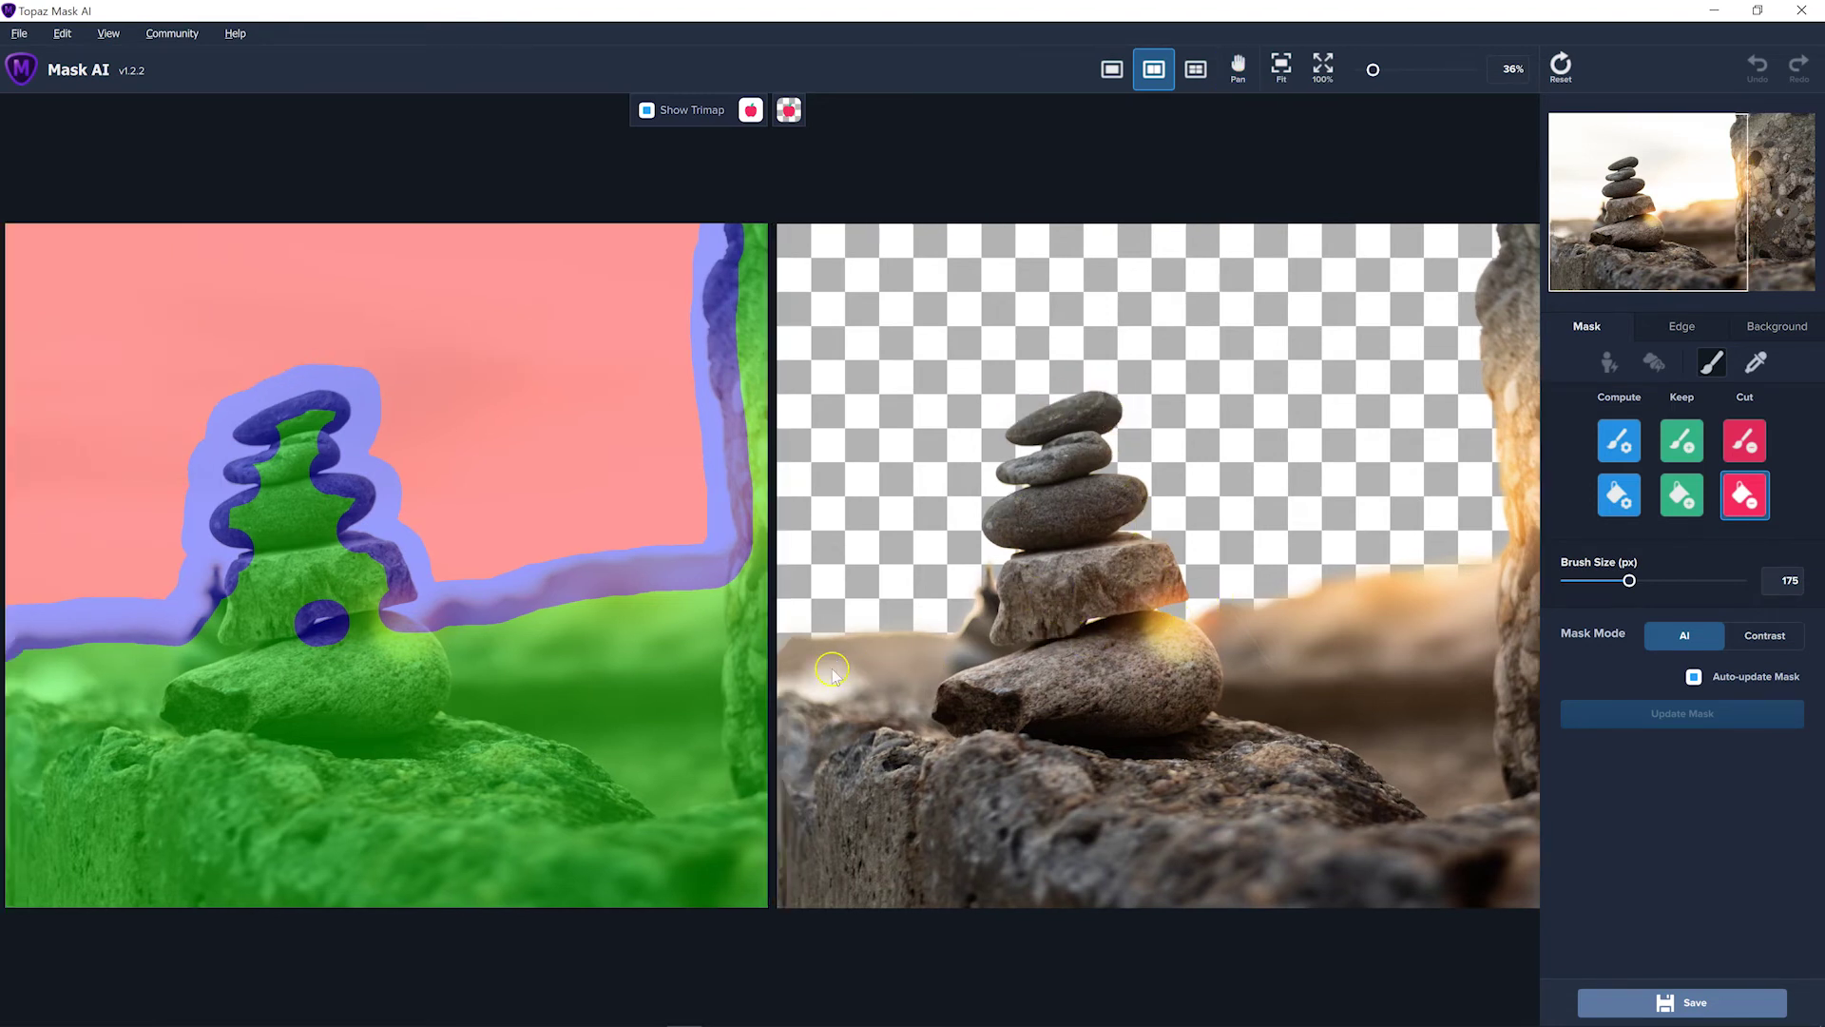
key("space")
left_click_drag(1273, 632, 1097, 655)
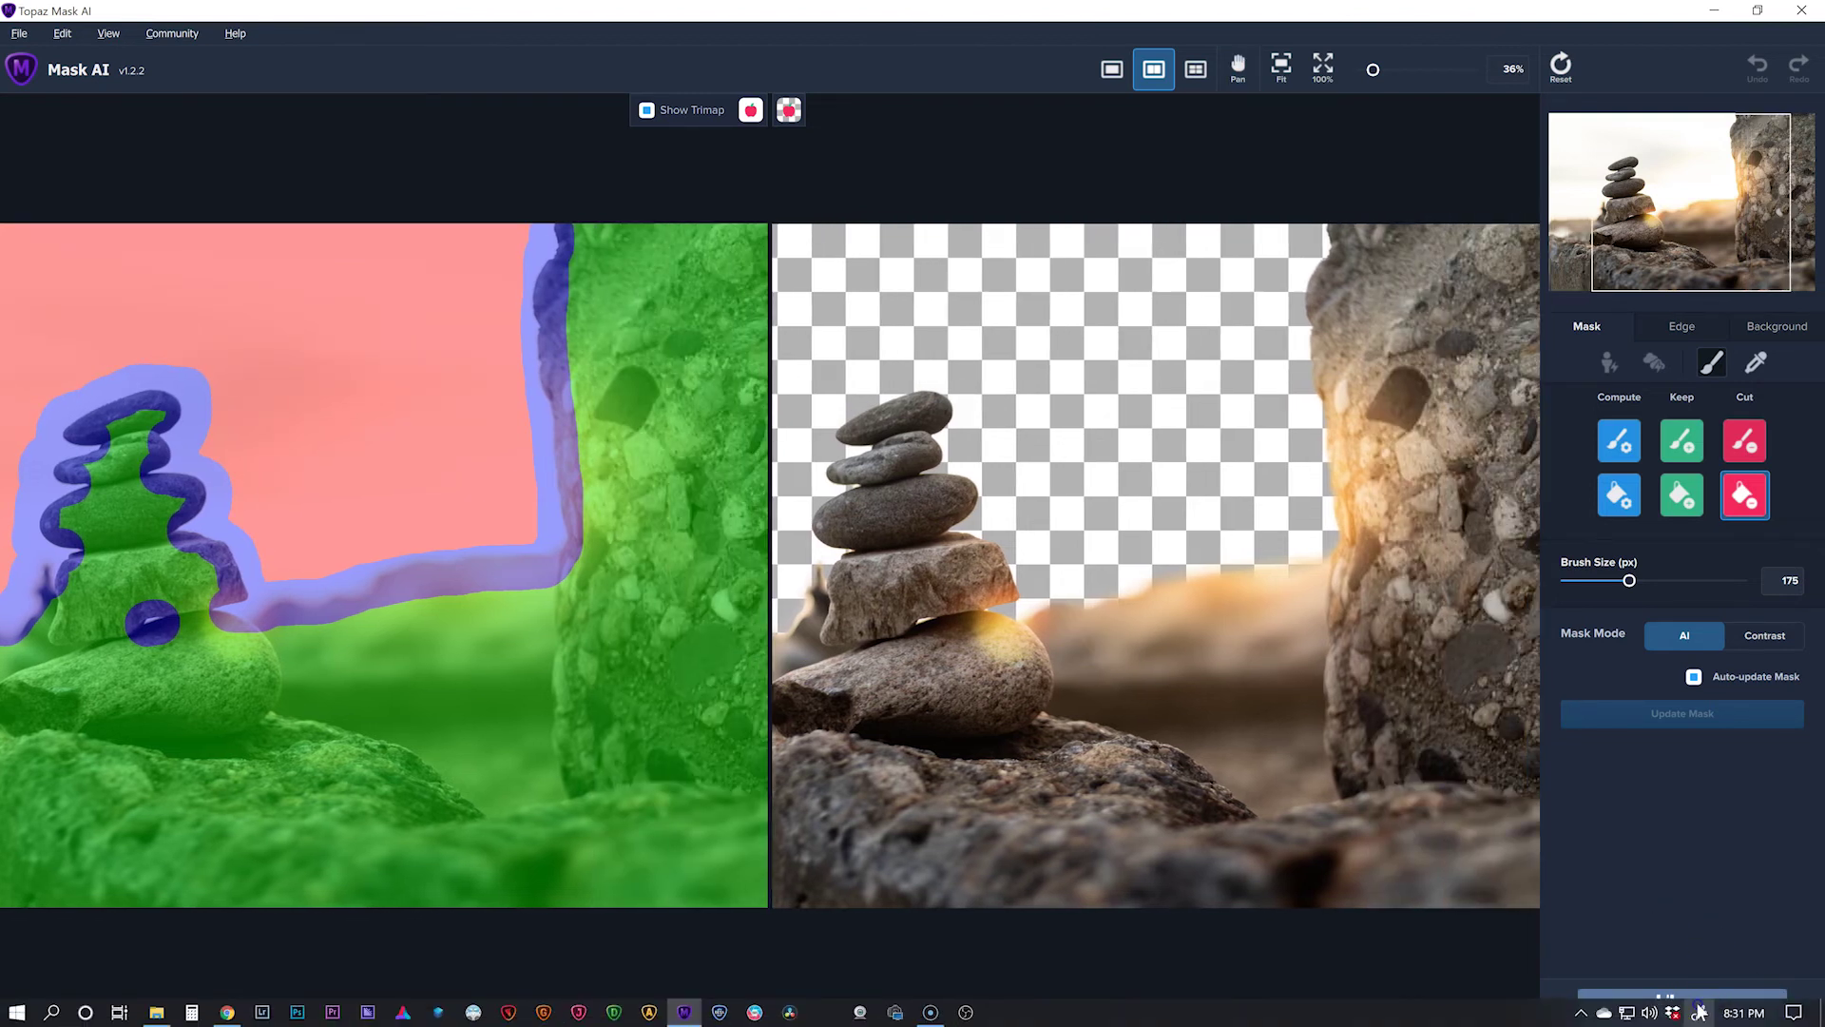
left_click(1702, 1023)
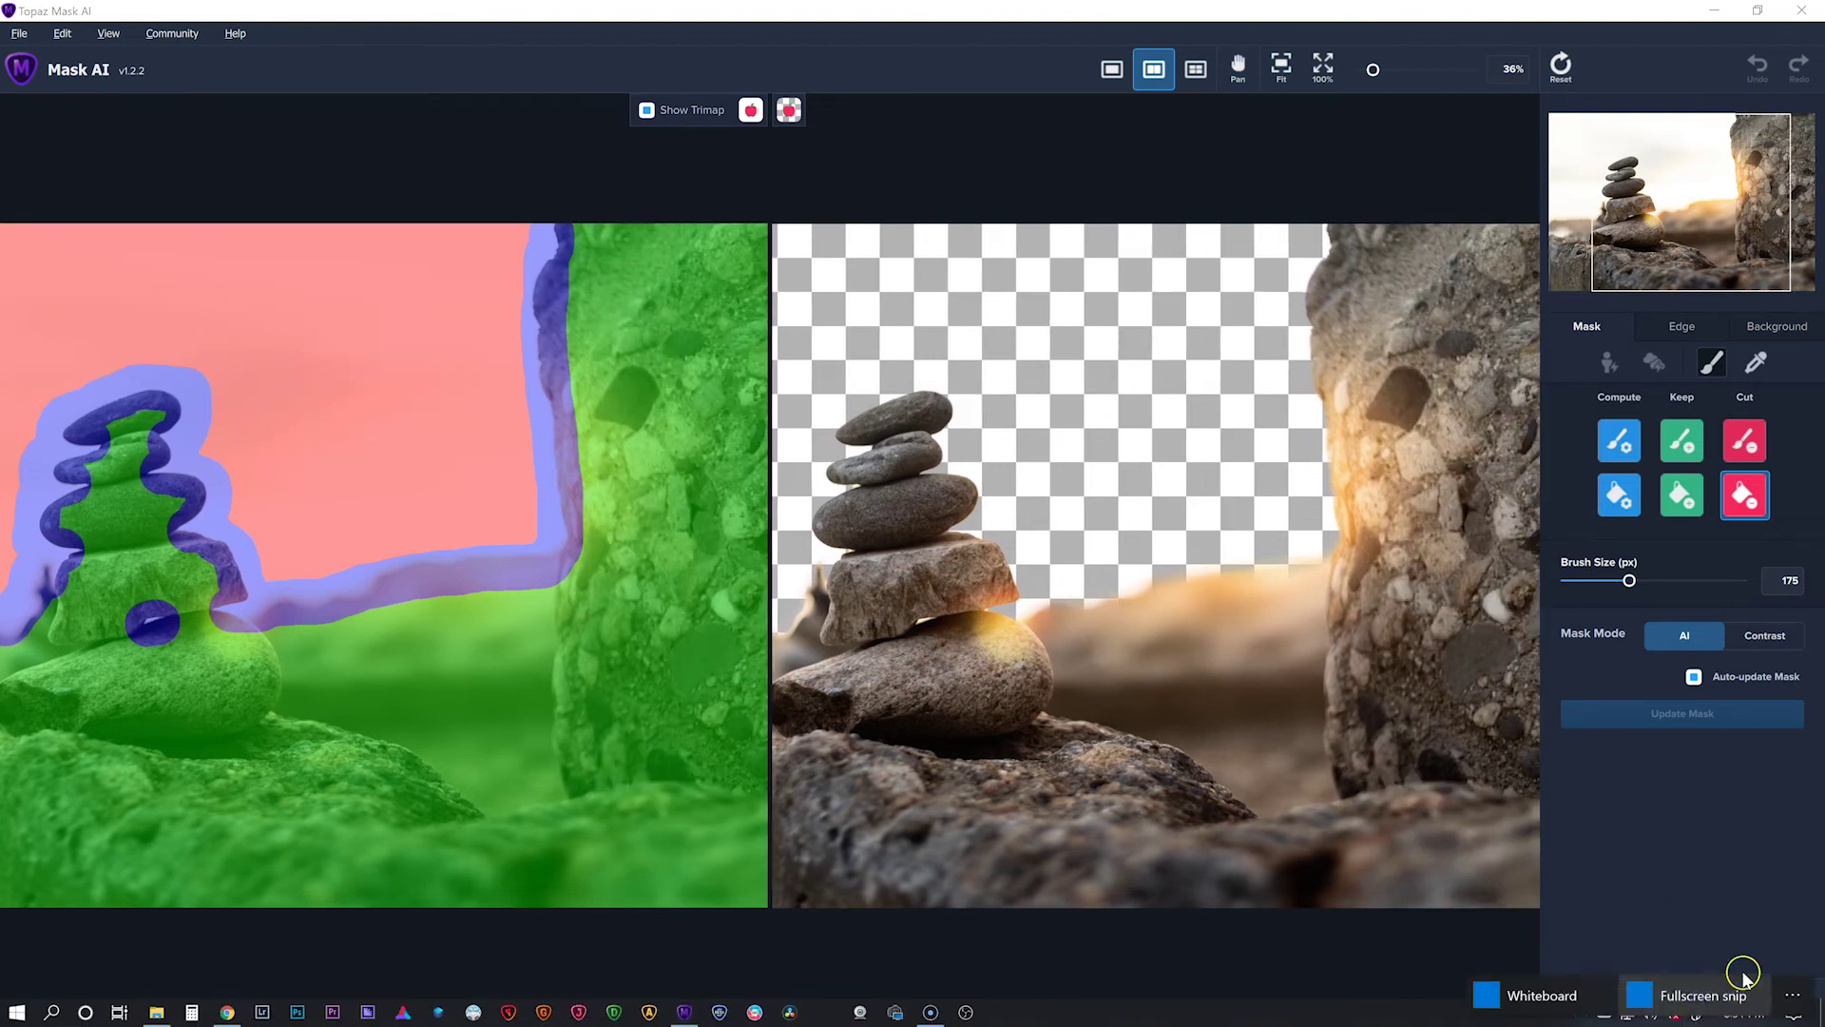
Dismiss the pen menu and save the cairn cutout as transparent PNG 14-mask-transparent.png.
left_click(1668, 933)
left_click(1684, 1000)
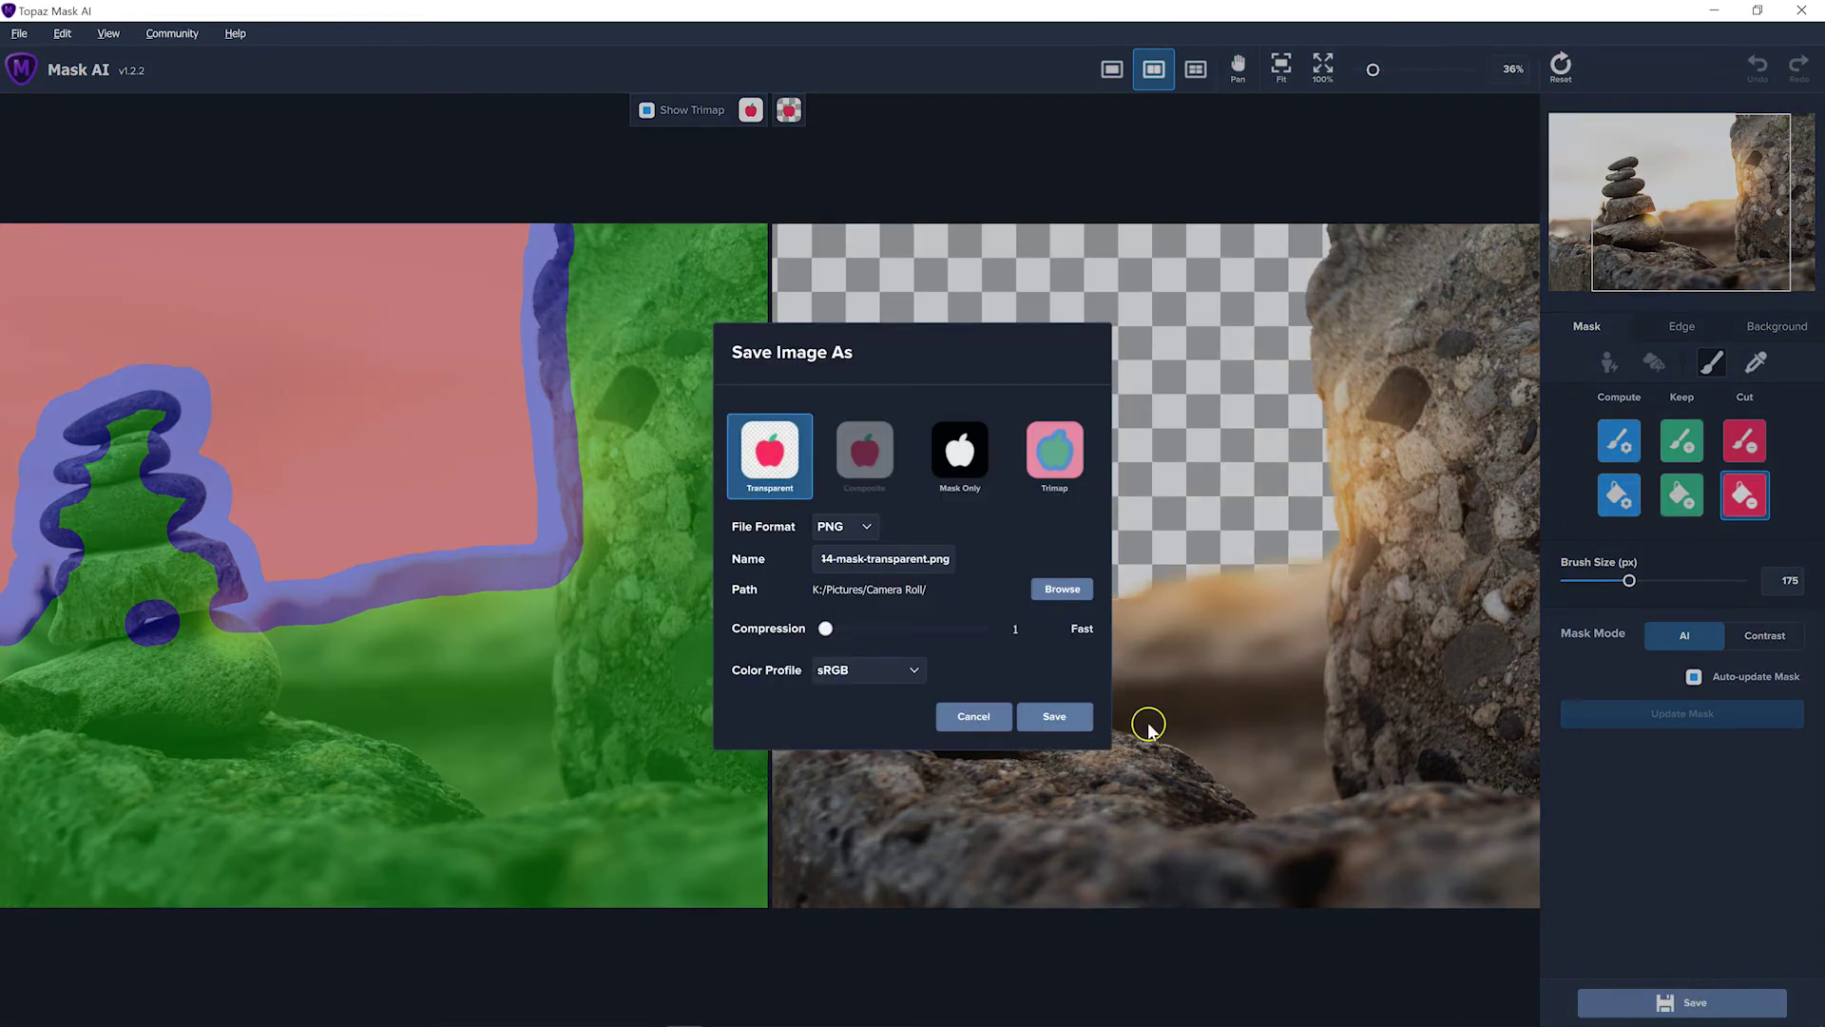
left_click(1057, 716)
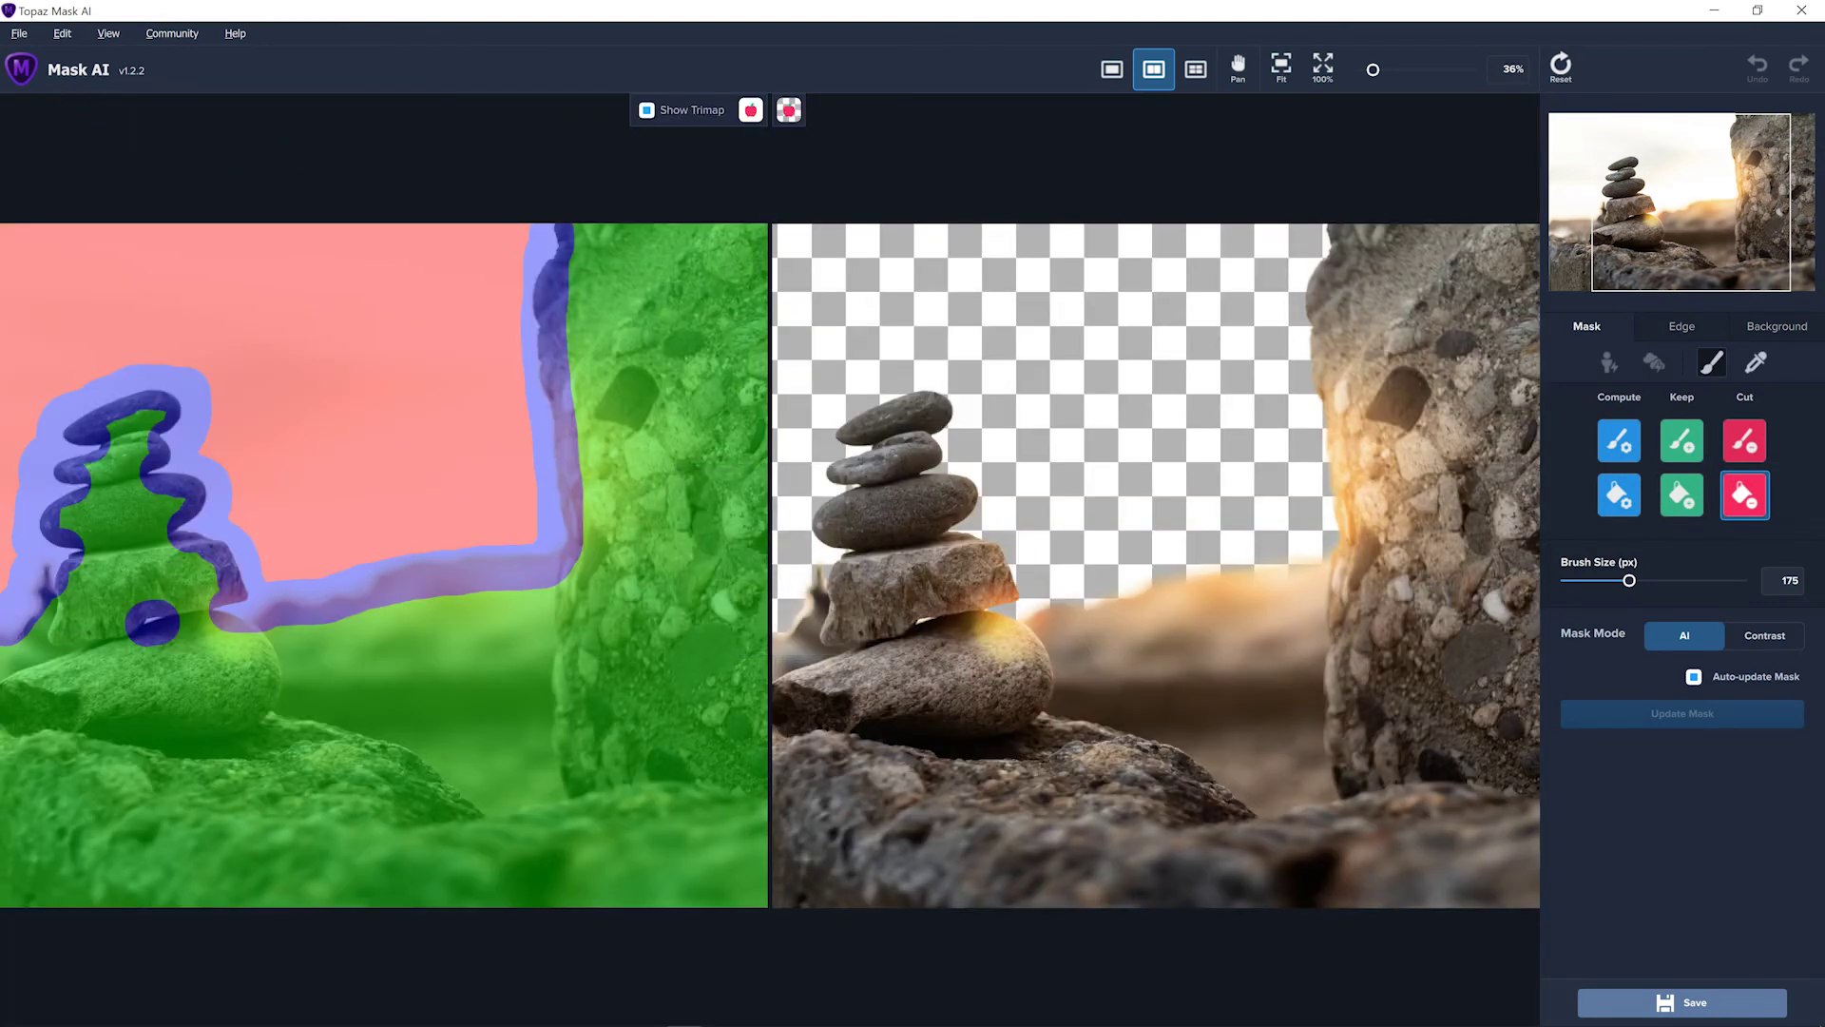
Open the barred owl photo through File > Open.
left_click(19, 33)
left_click(38, 110)
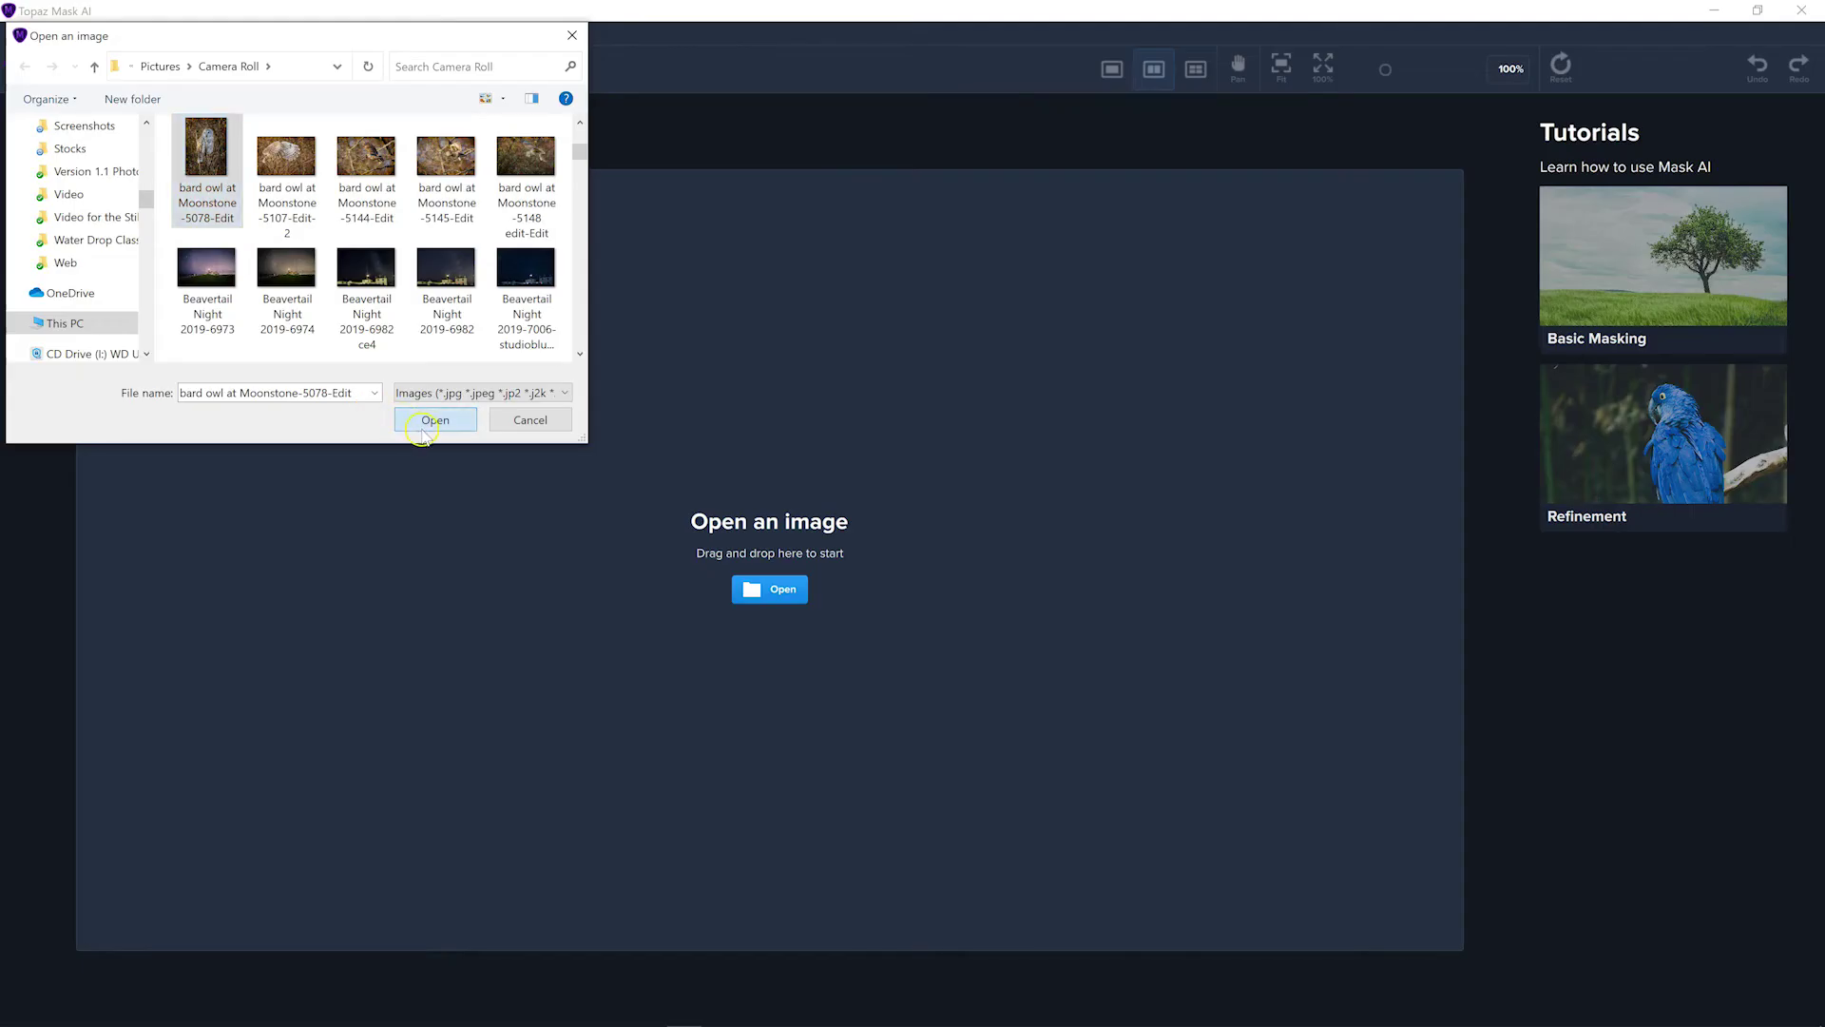
left_click(423, 433)
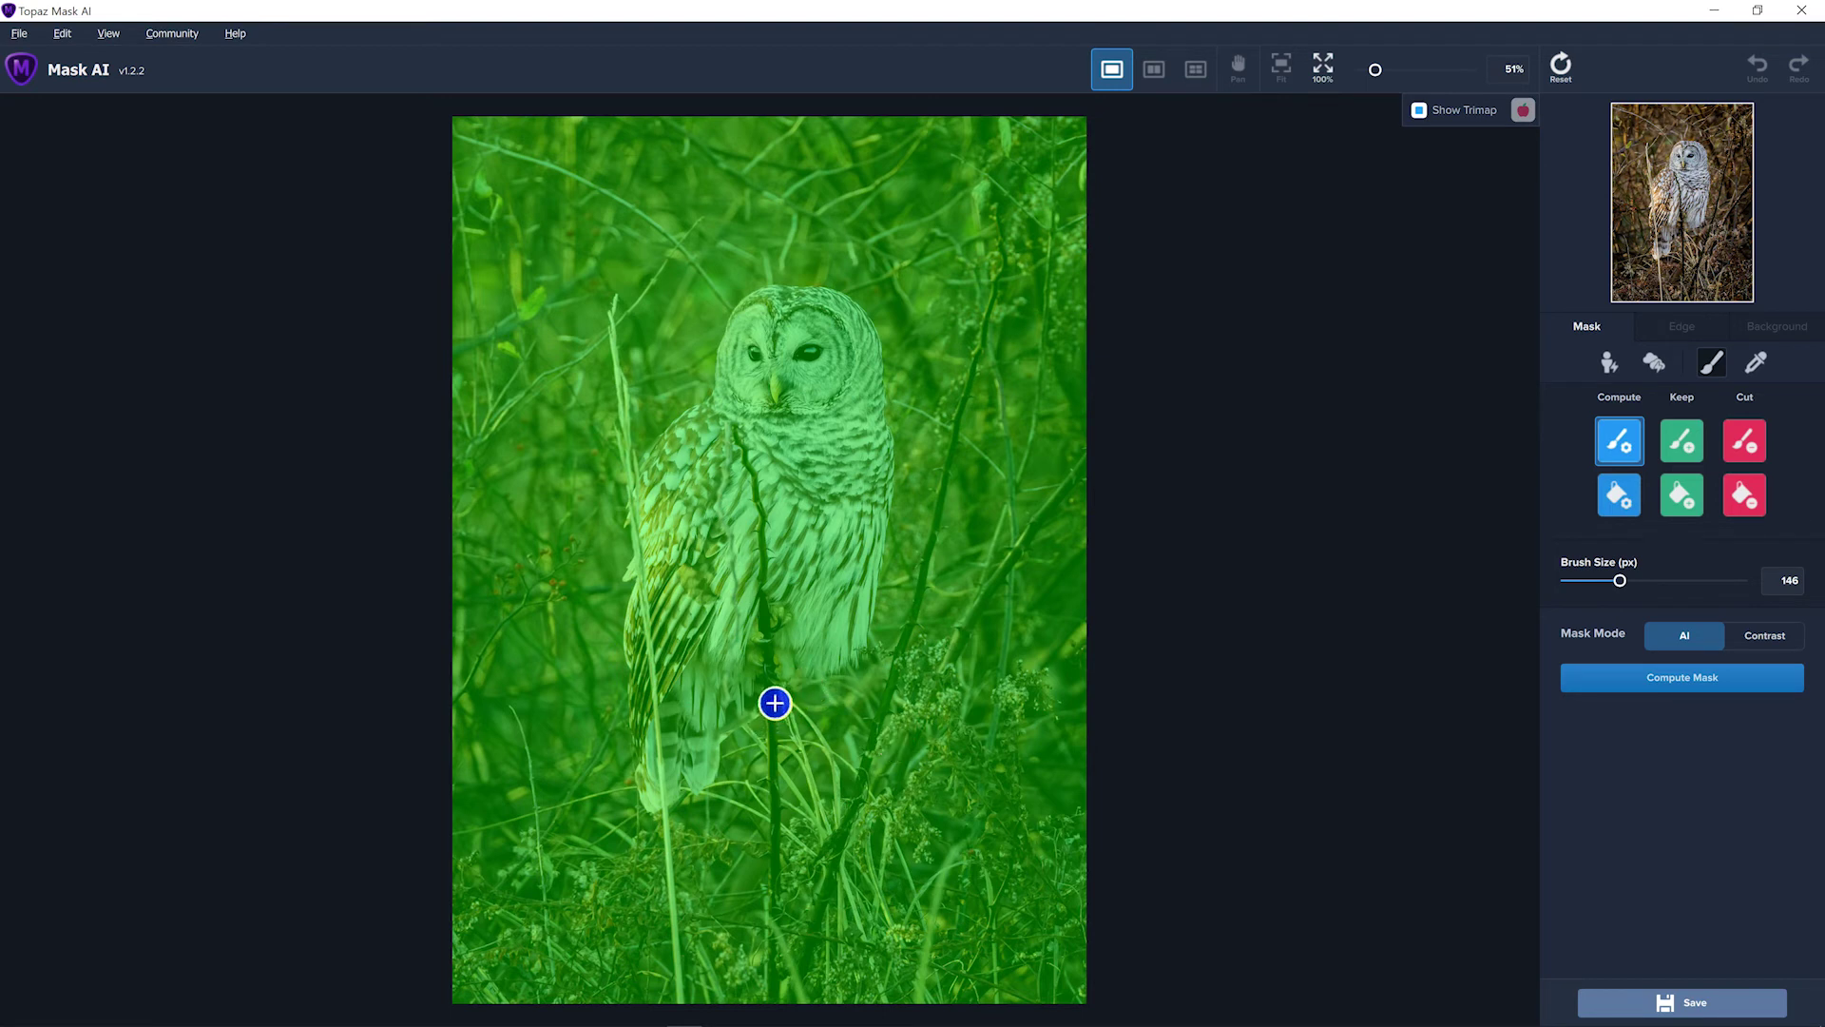
Trace the owl's edge with Compute, fill the background as Cut, and compute the mask.
mouse_move(773, 701)
left_mouse_down()
mouse_move(854, 660)
mouse_move(880, 560)
mouse_move(880, 358)
mouse_move(871, 305)
mouse_move(839, 277)
mouse_move(738, 294)
mouse_move(709, 387)
mouse_move(628, 485)
mouse_move(643, 809)
mouse_move(670, 816)
mouse_move(722, 750)
mouse_move(770, 713)
mouse_move(781, 729)
left_mouse_up()
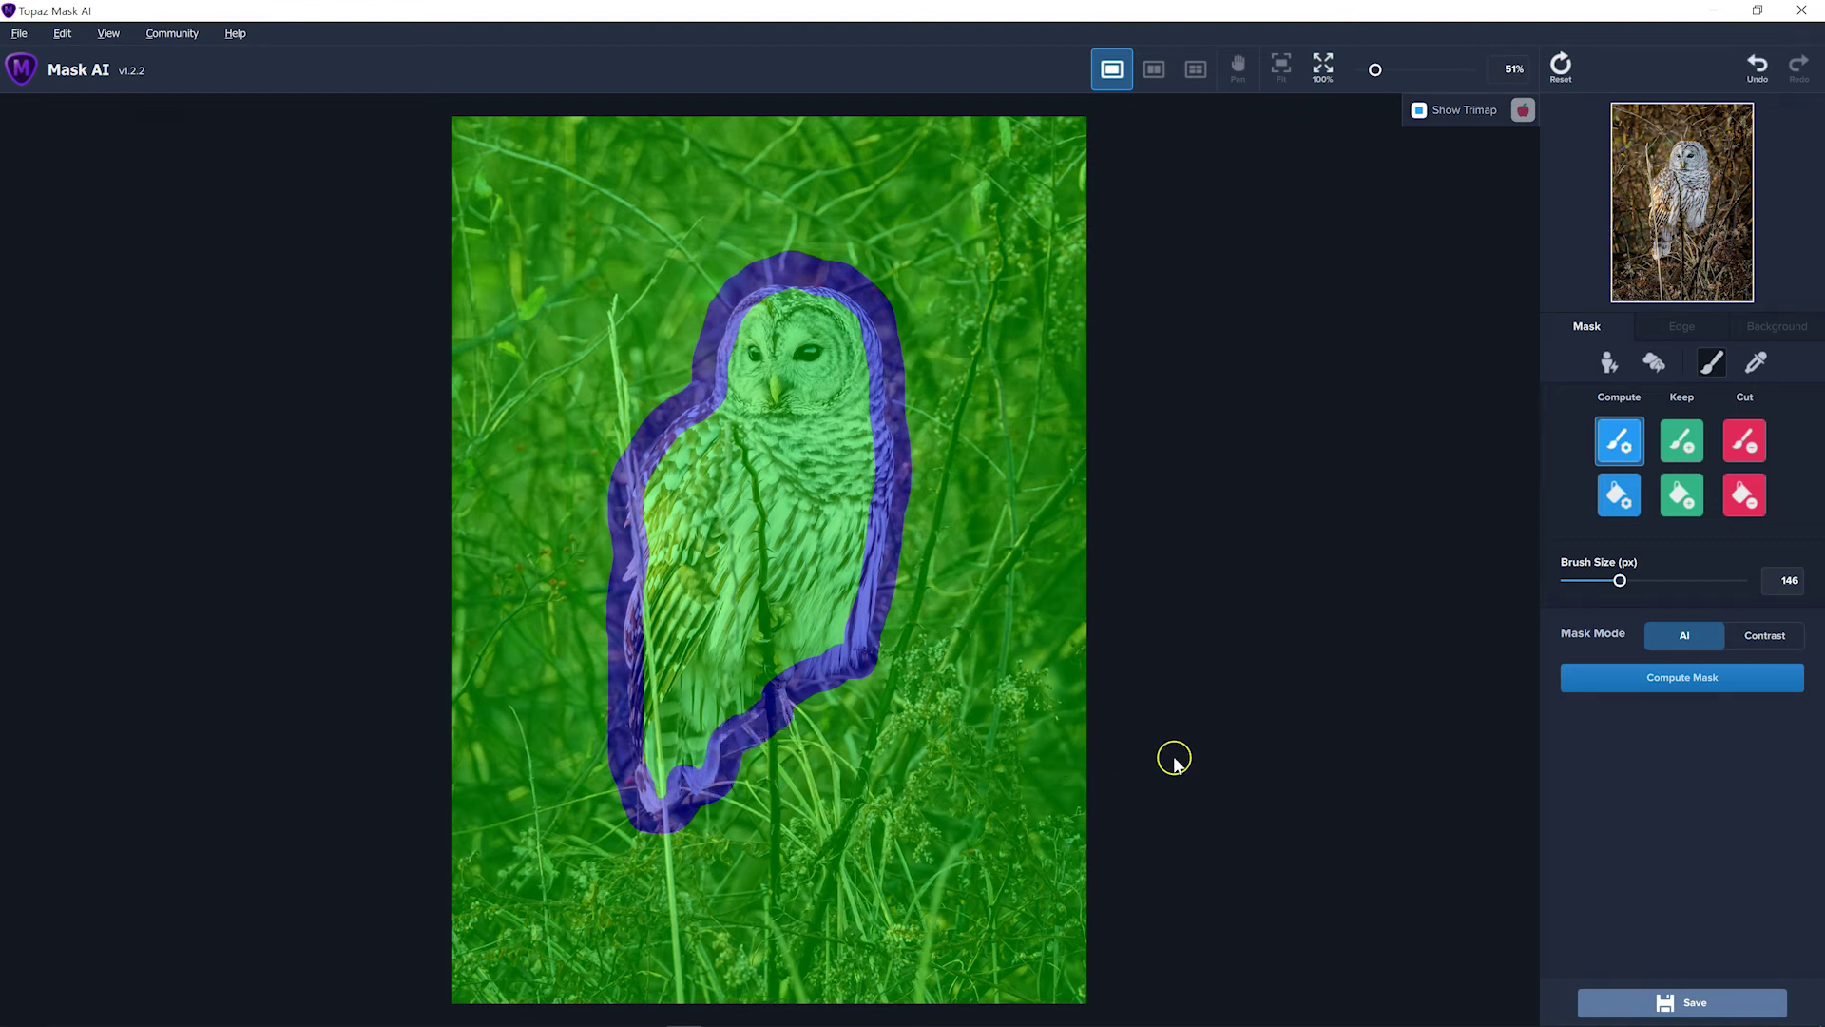
left_click(1758, 493)
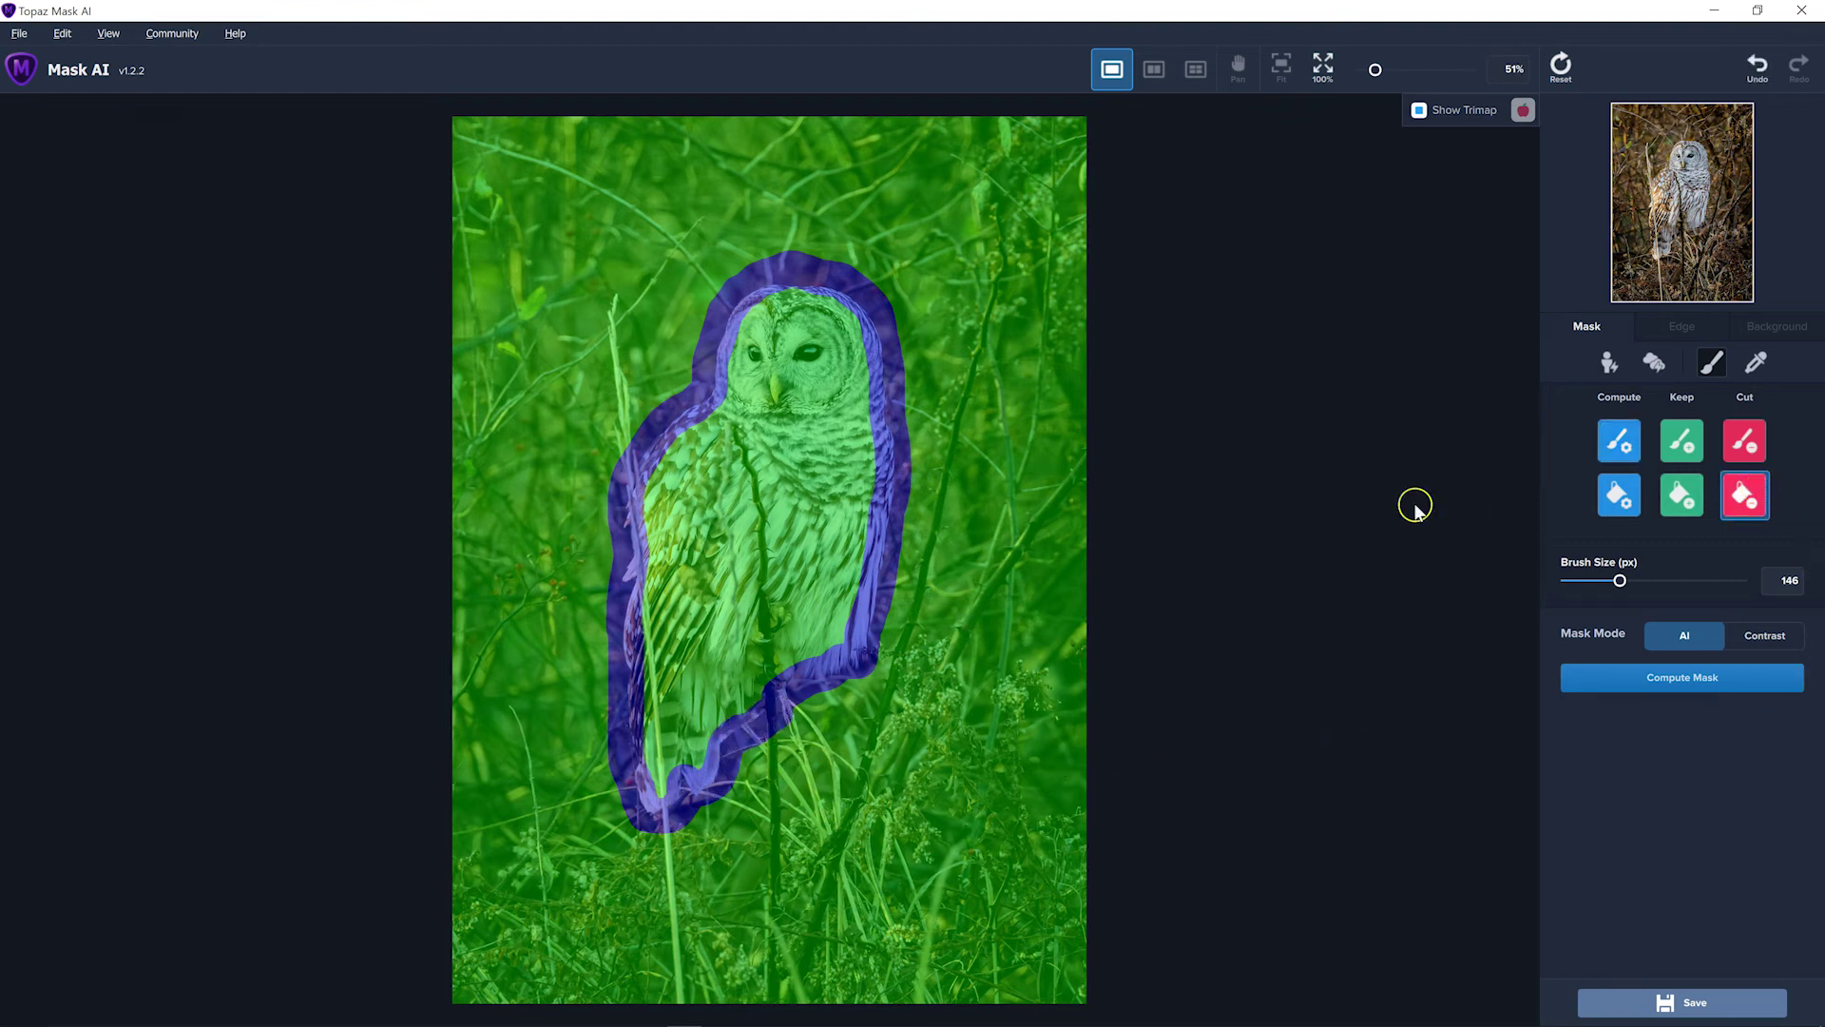
left_click(996, 446)
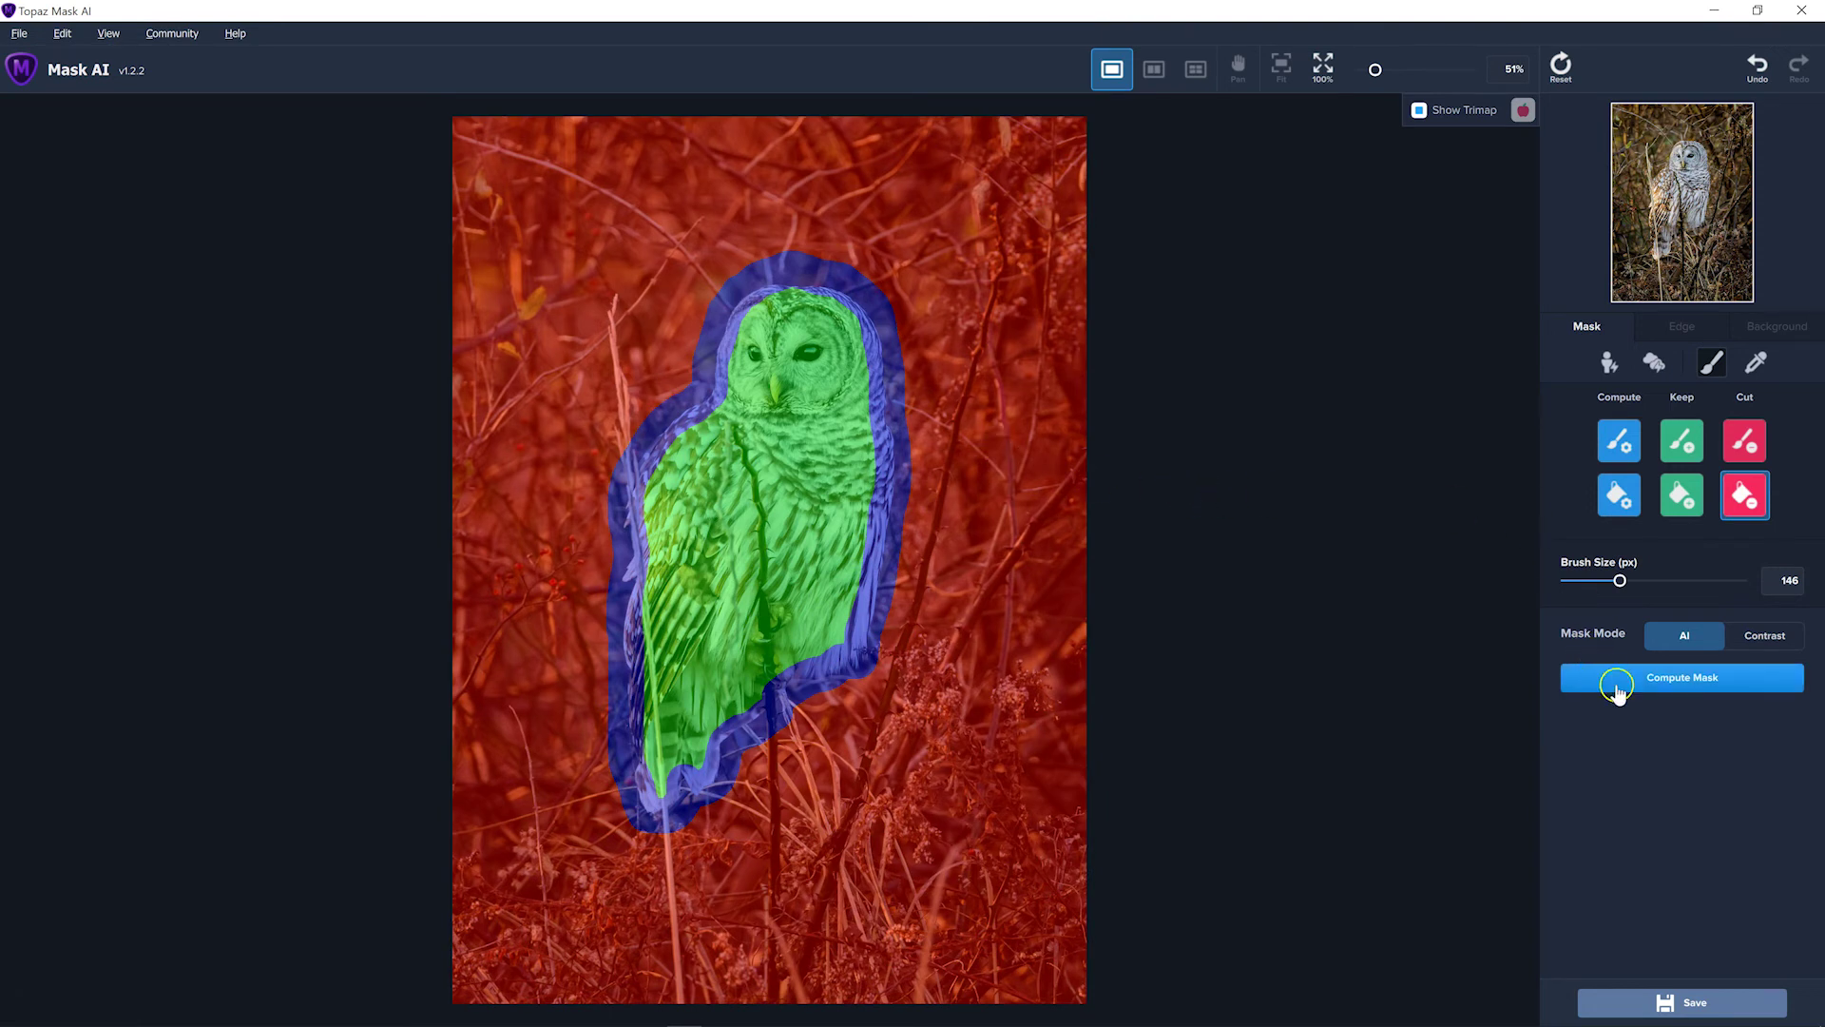
left_click(1659, 690)
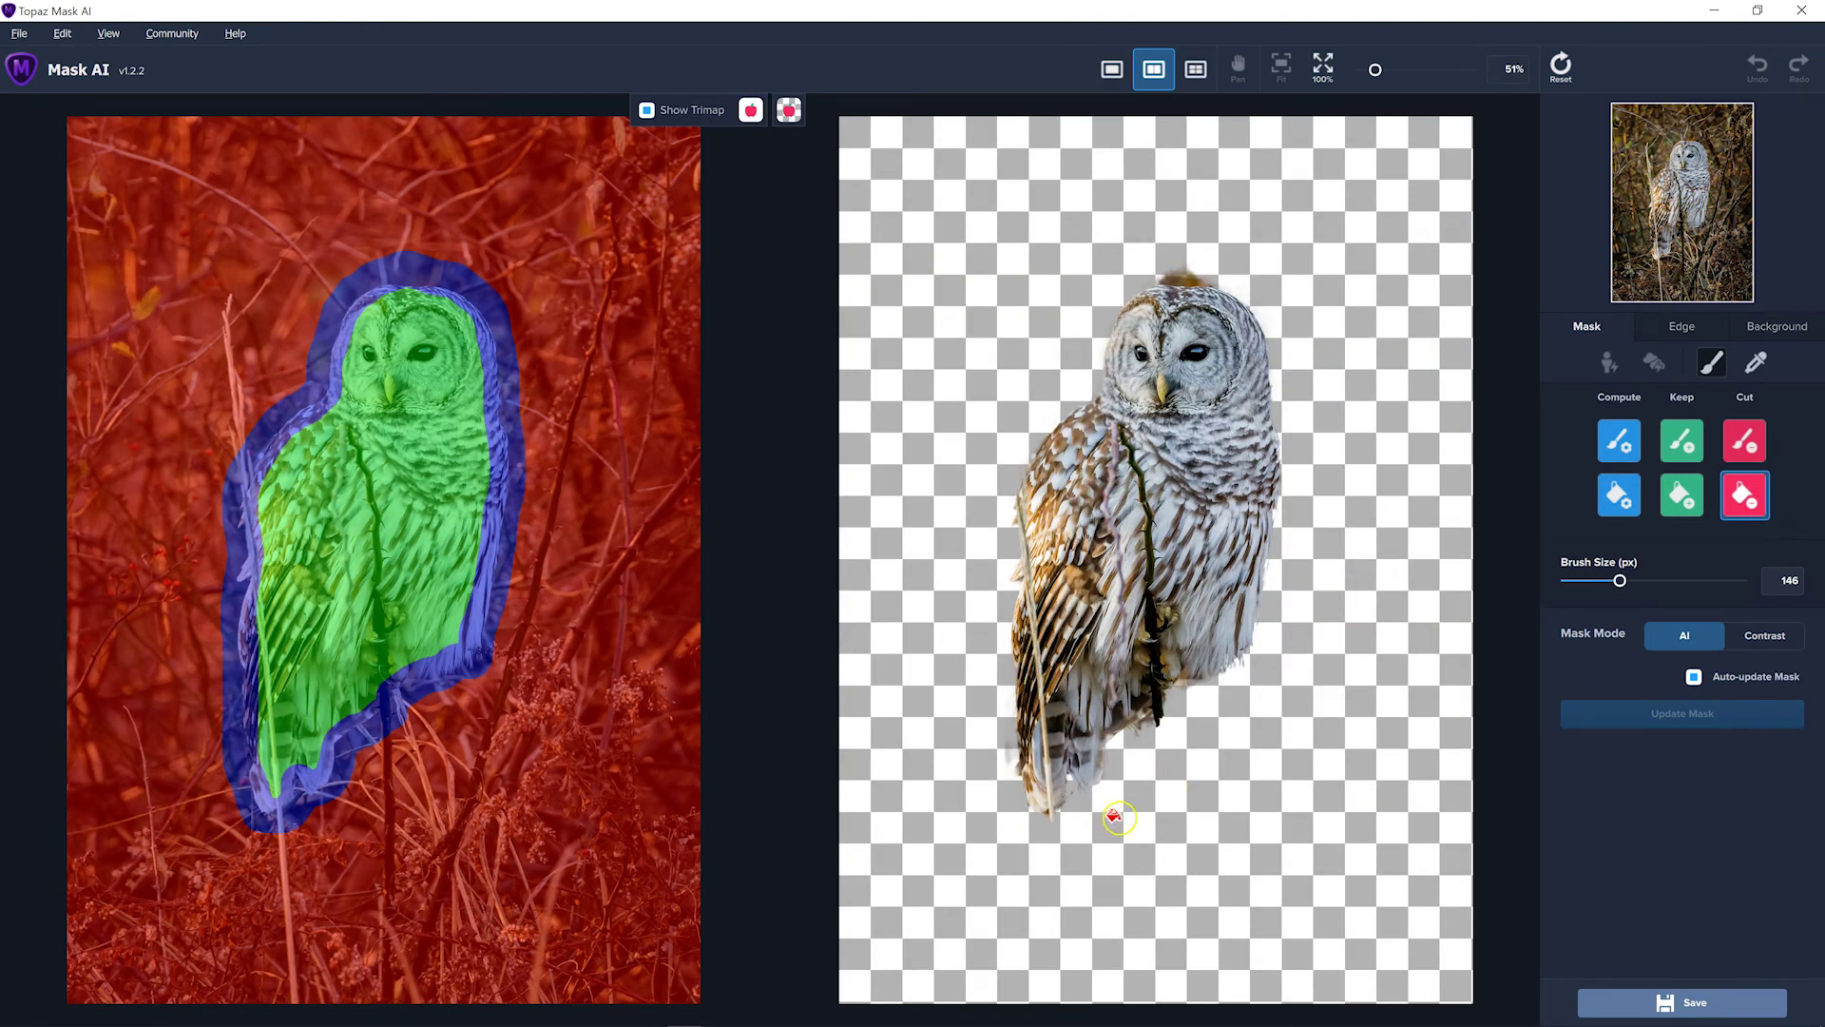
Zoom in on the computed barred owl cutout from 51% to 68%.
scroll(1150, 799, "up", 2)
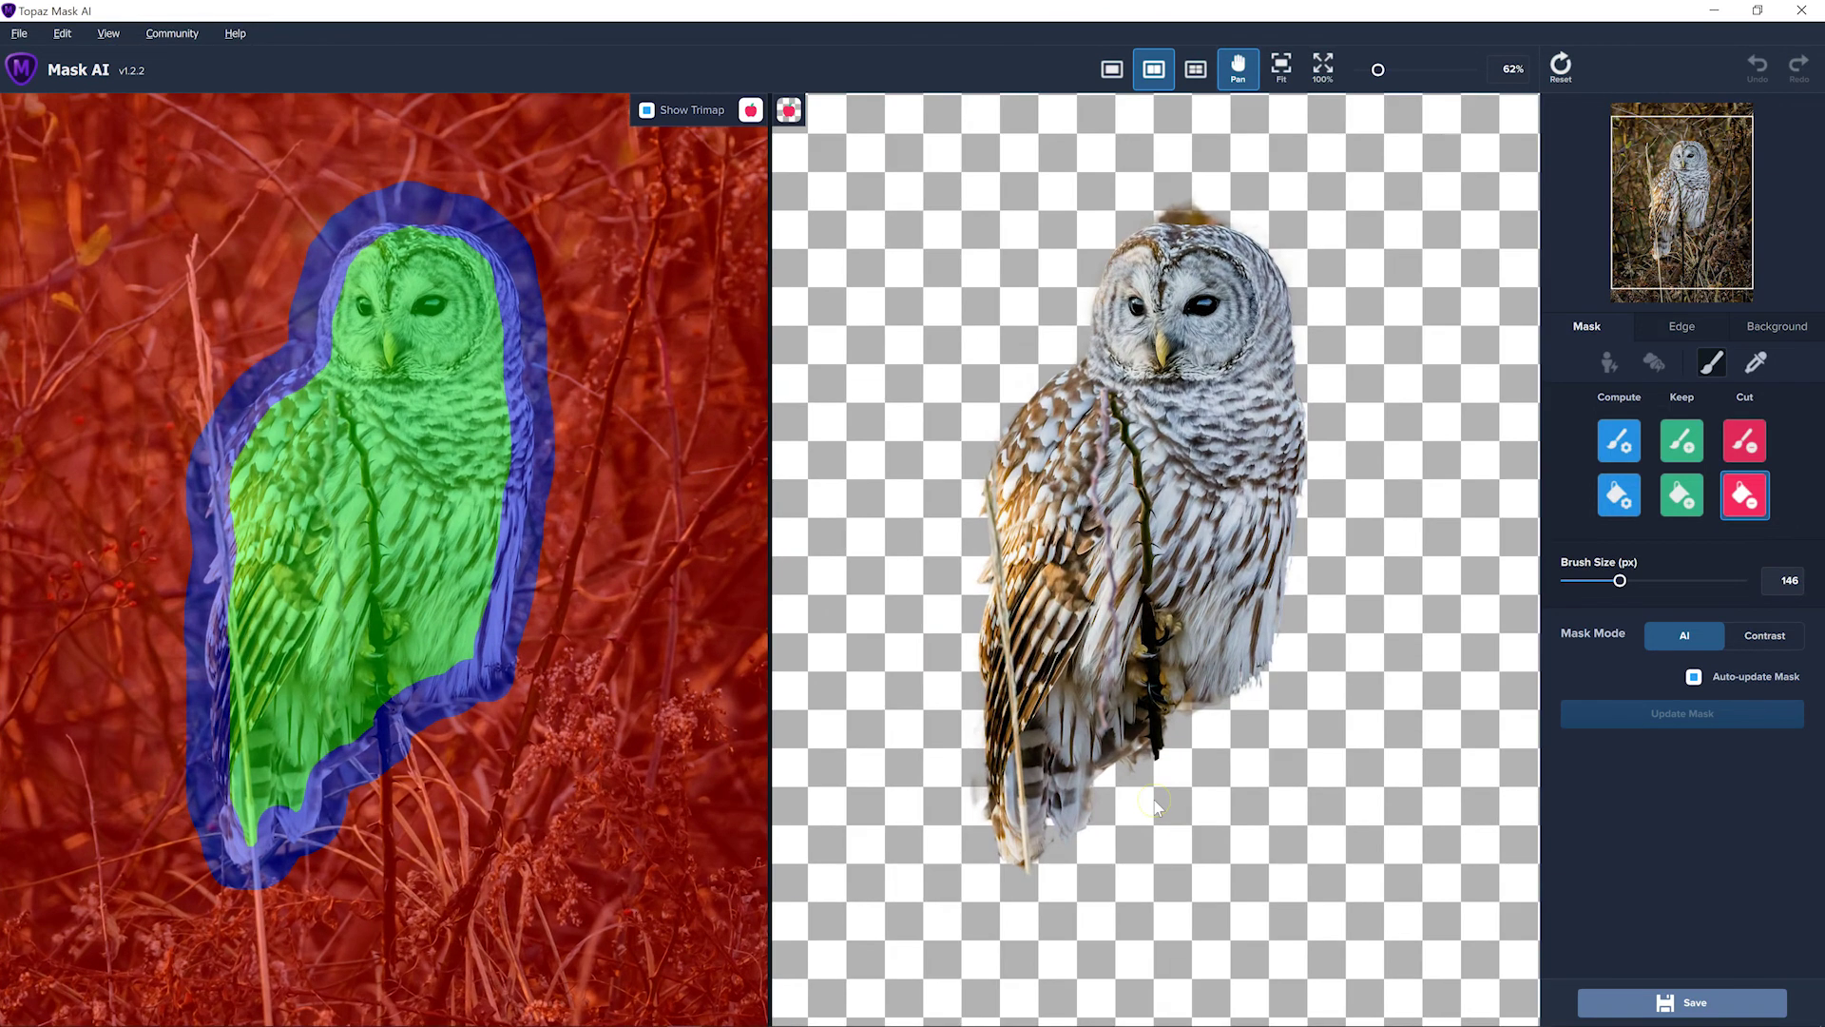
key("space")
scroll(1140, 808, "up", 1)
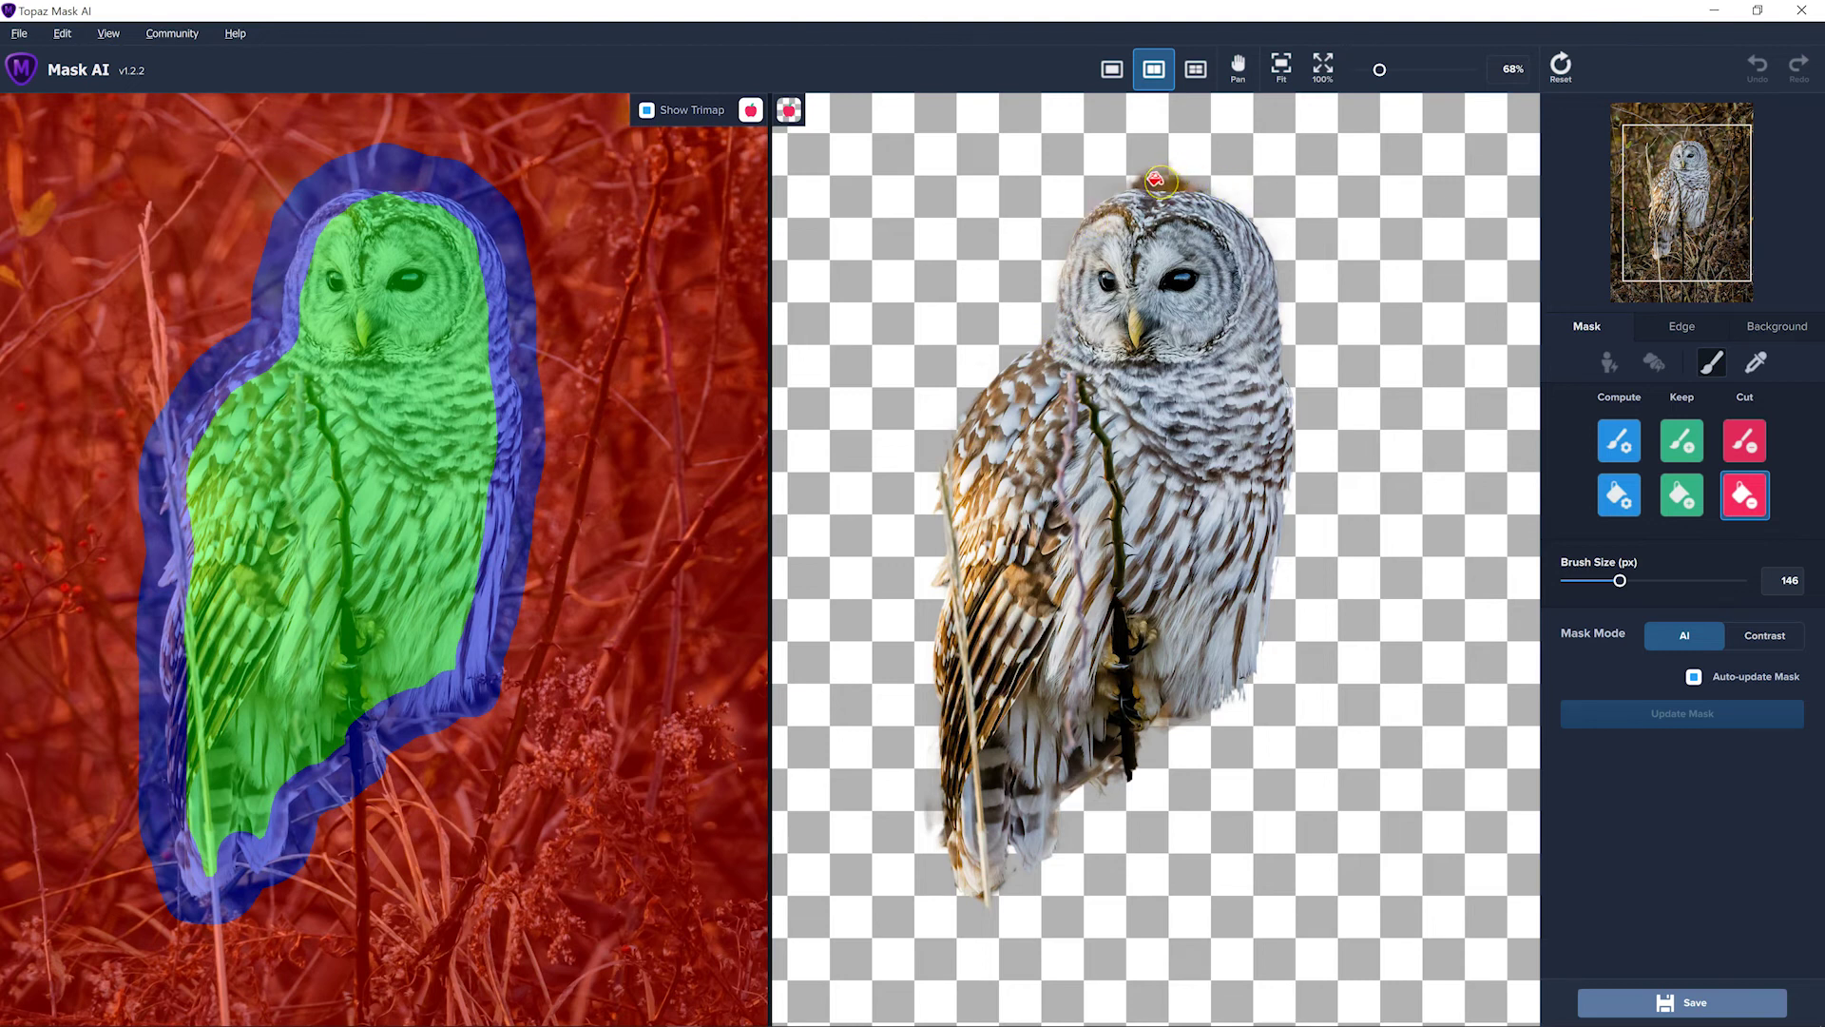
Refine the head edge with Compute strokes, keep the crown, and cut the fringe above the head.
left_click(1619, 445)
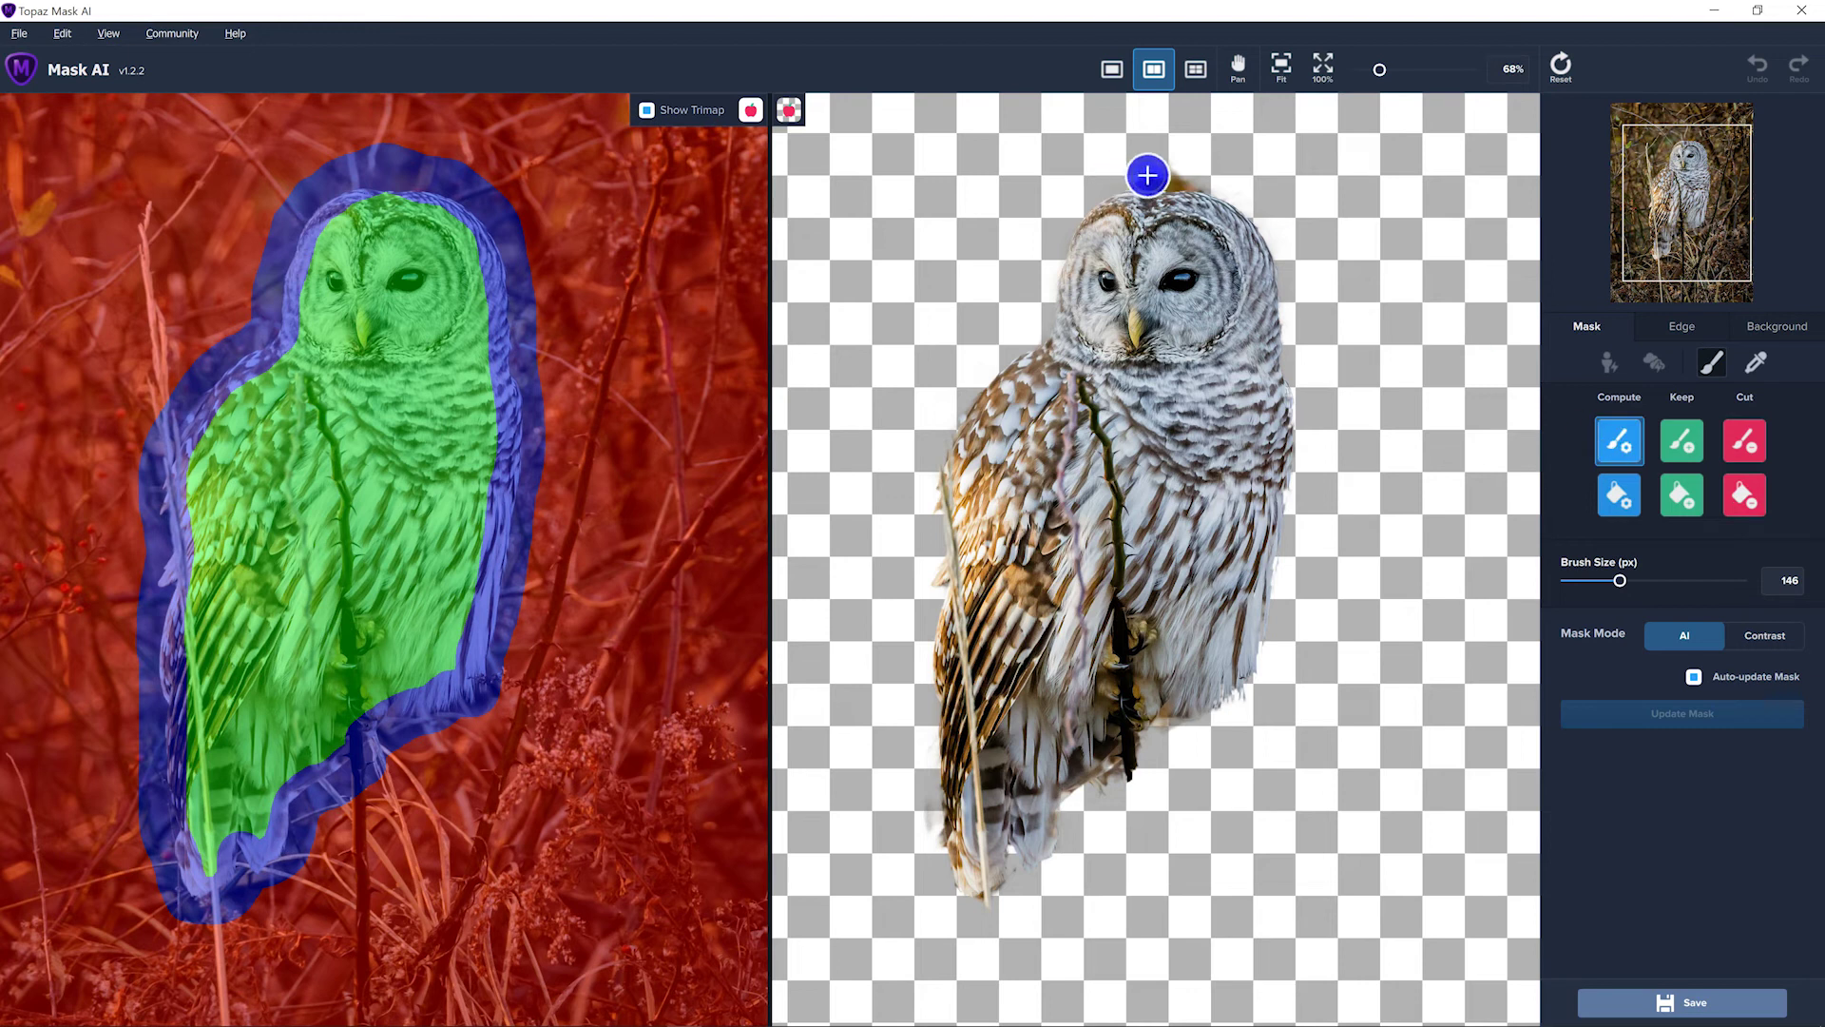
left_click_drag(1205, 178, 1131, 178)
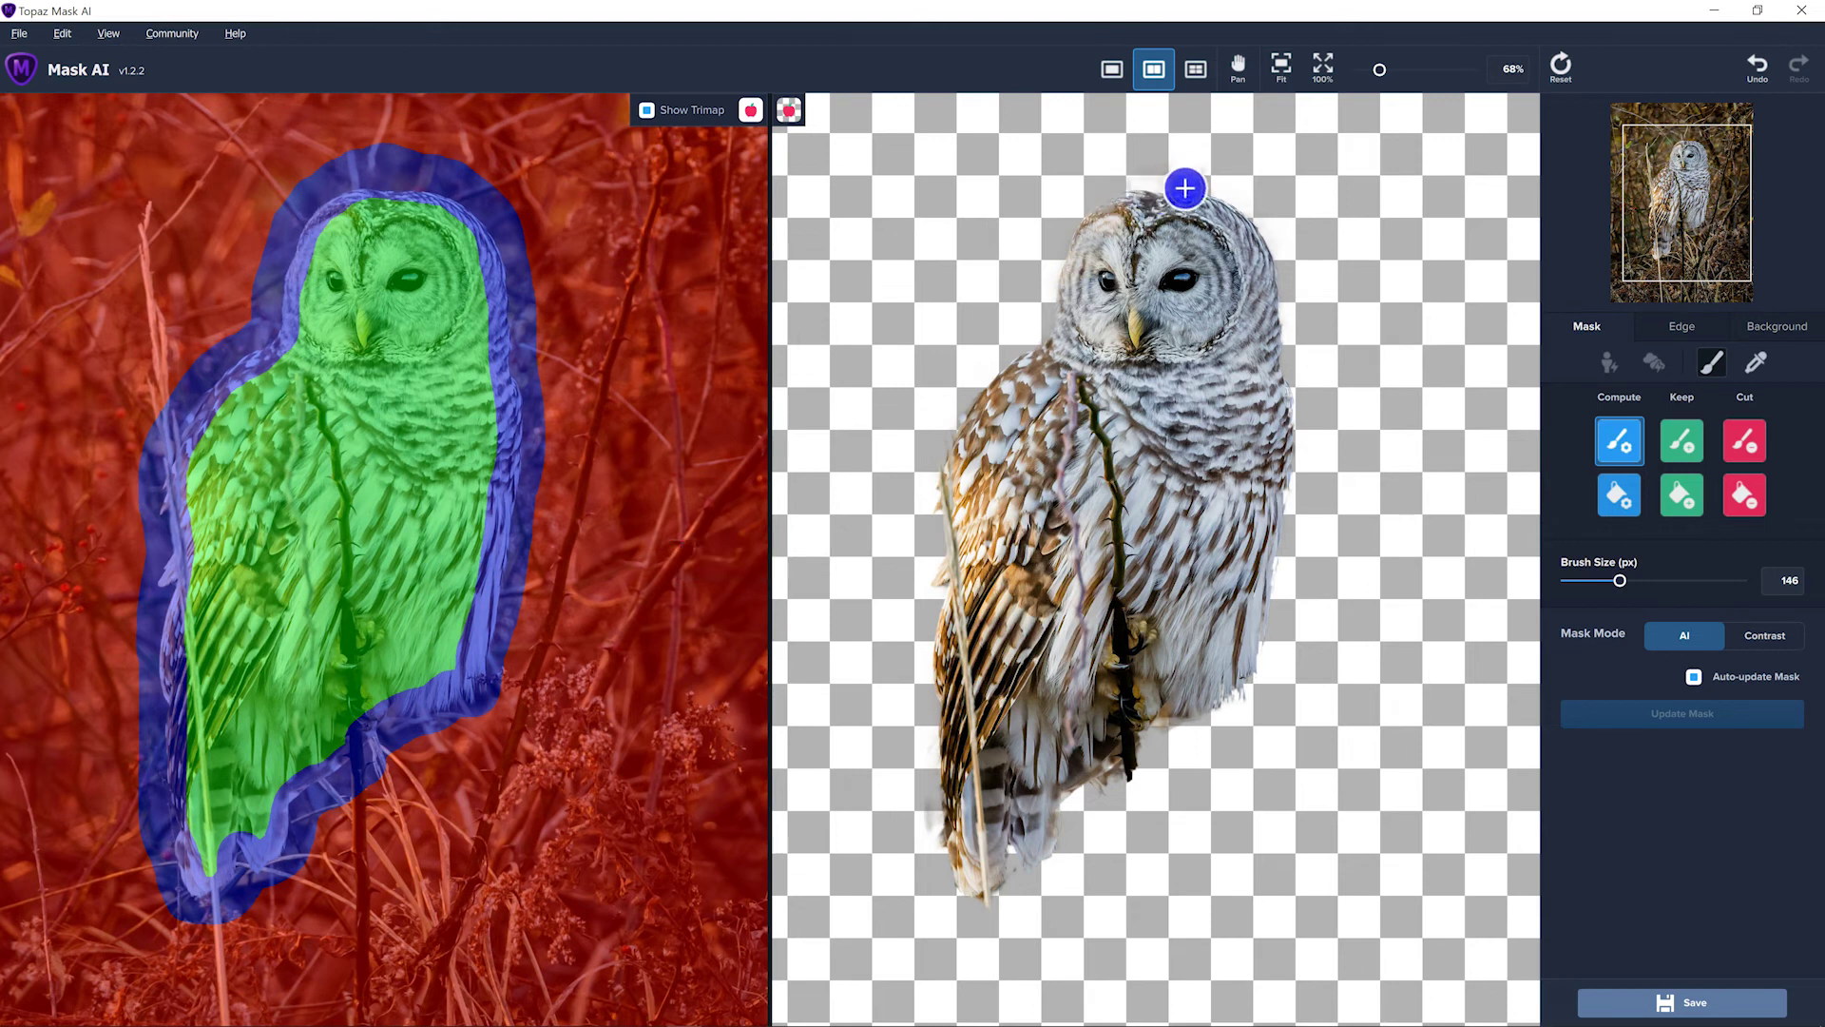
left_click_drag(1217, 164, 1112, 165)
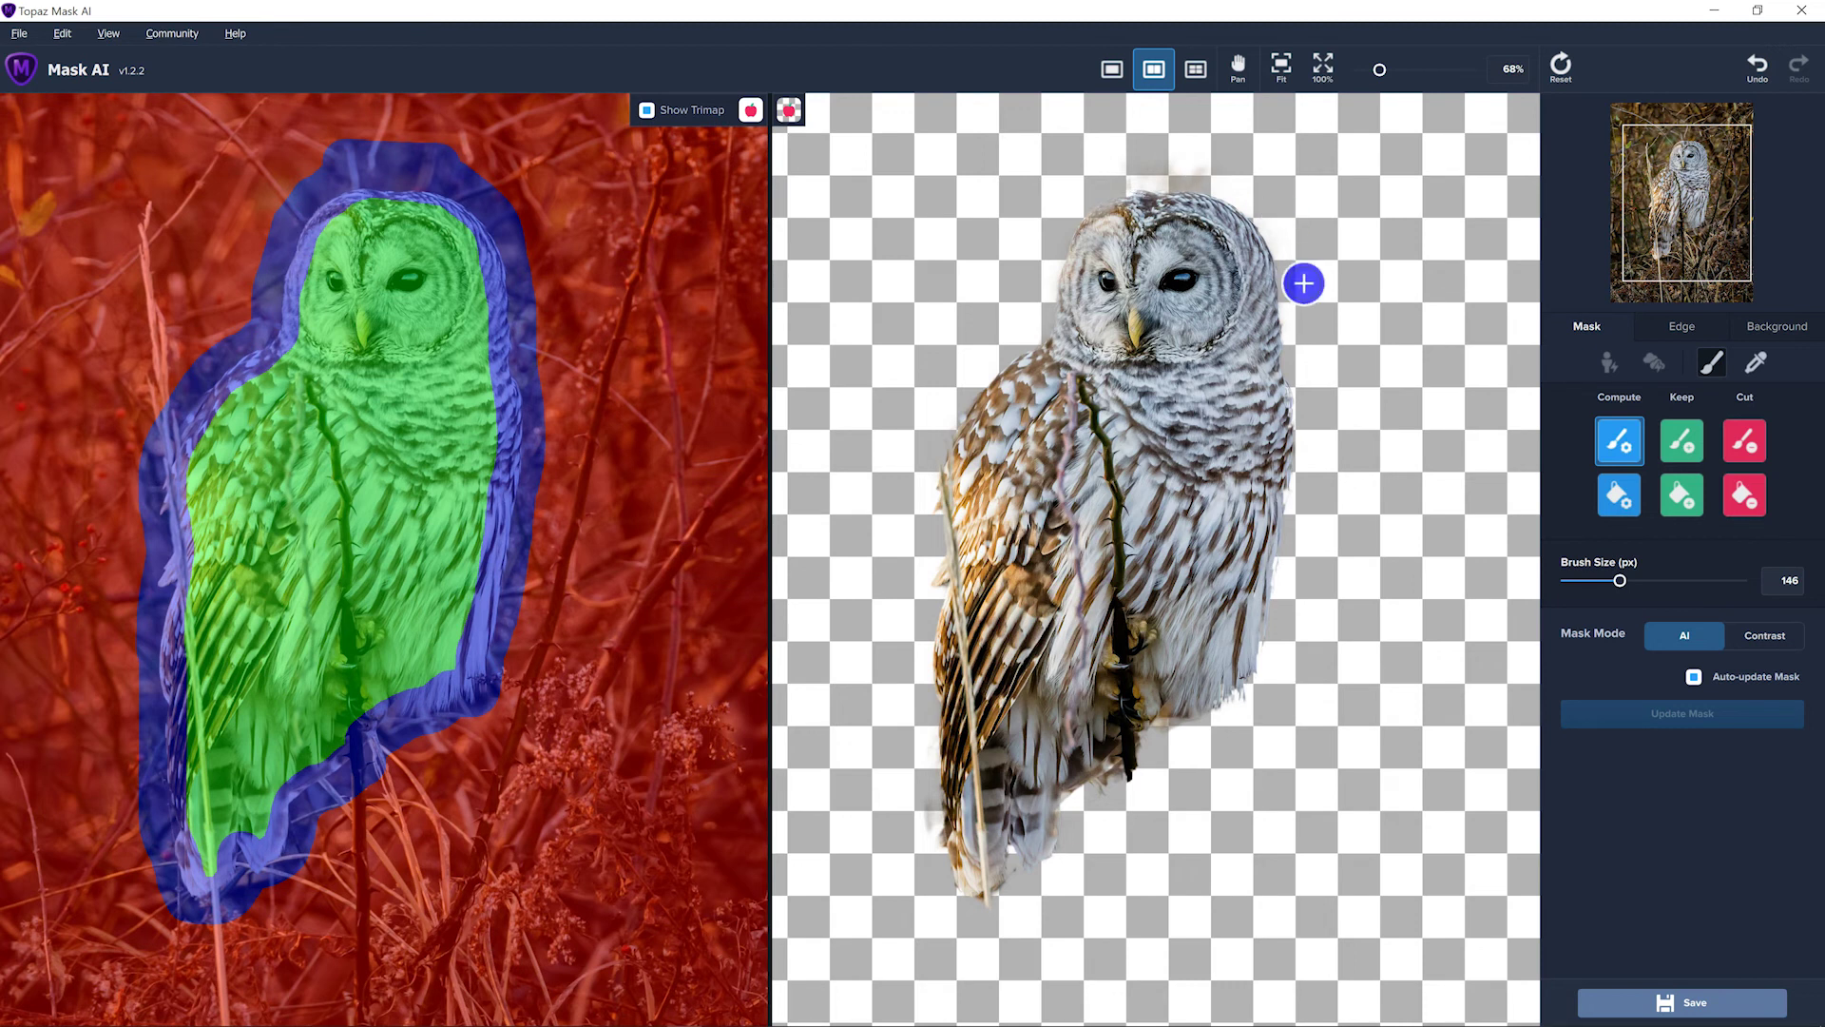
left_click(1697, 459)
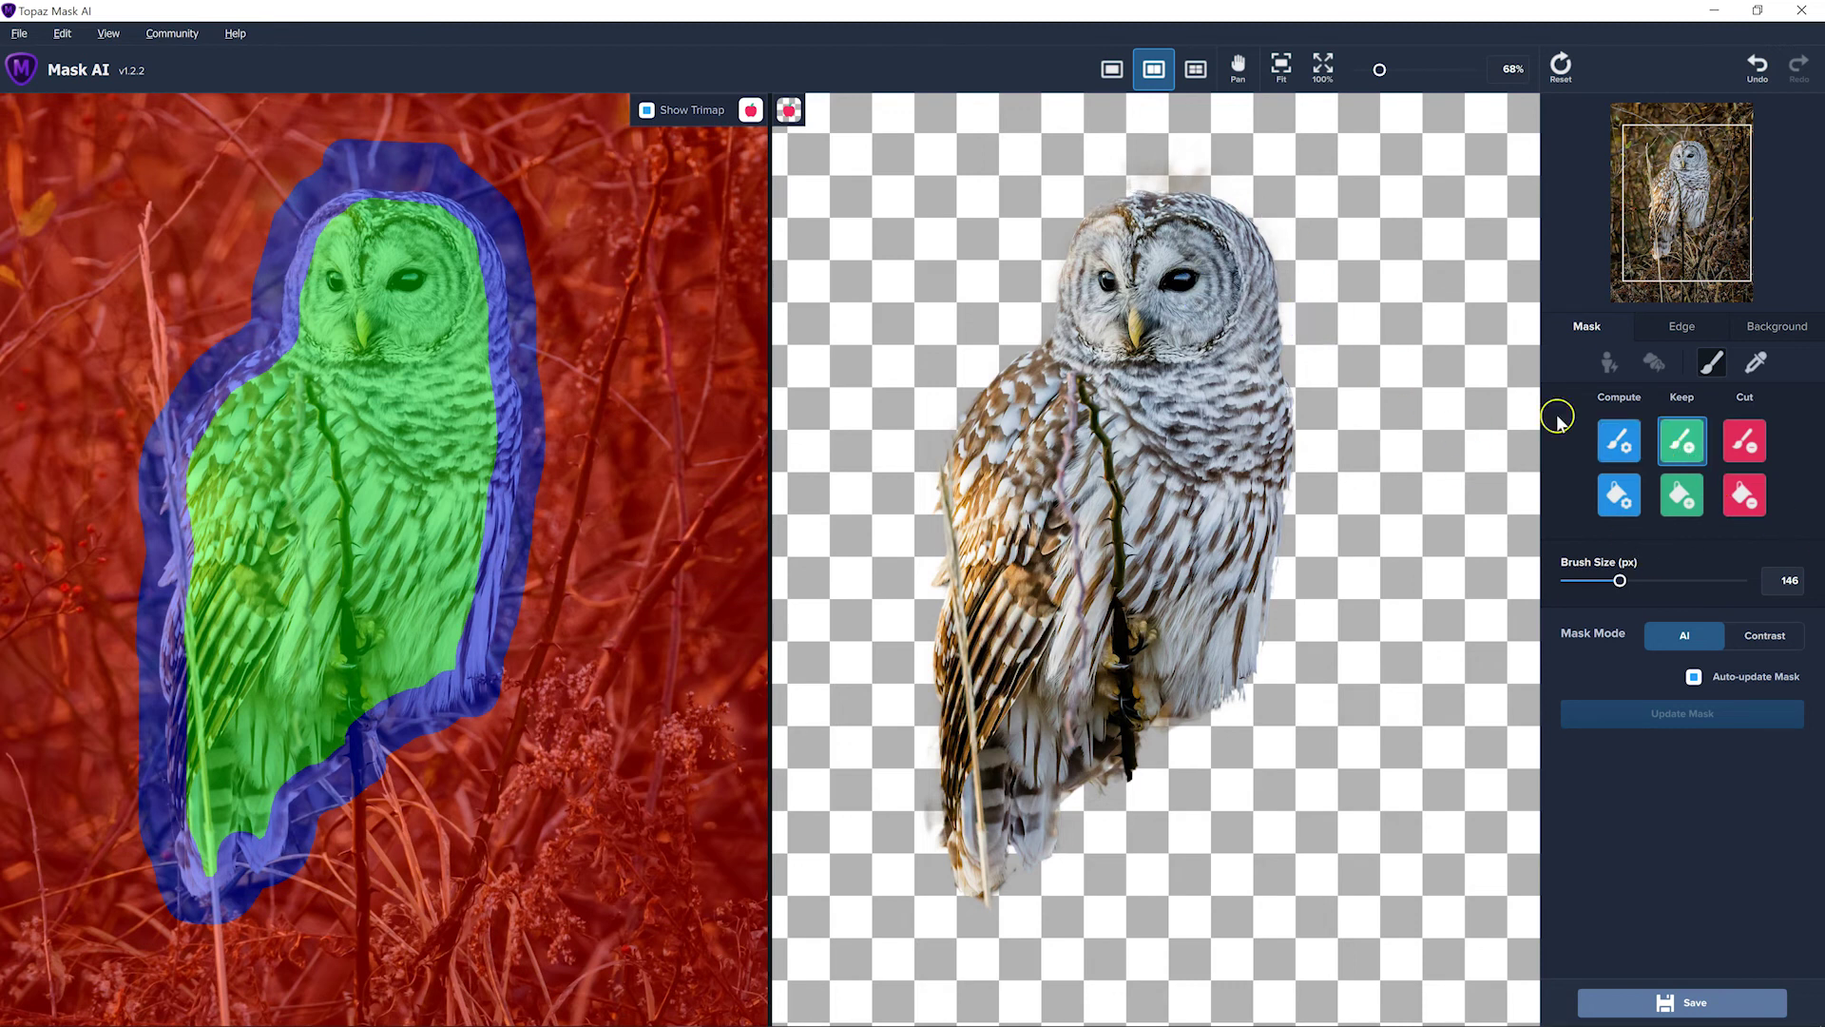
left_click_drag(1141, 221, 1109, 223)
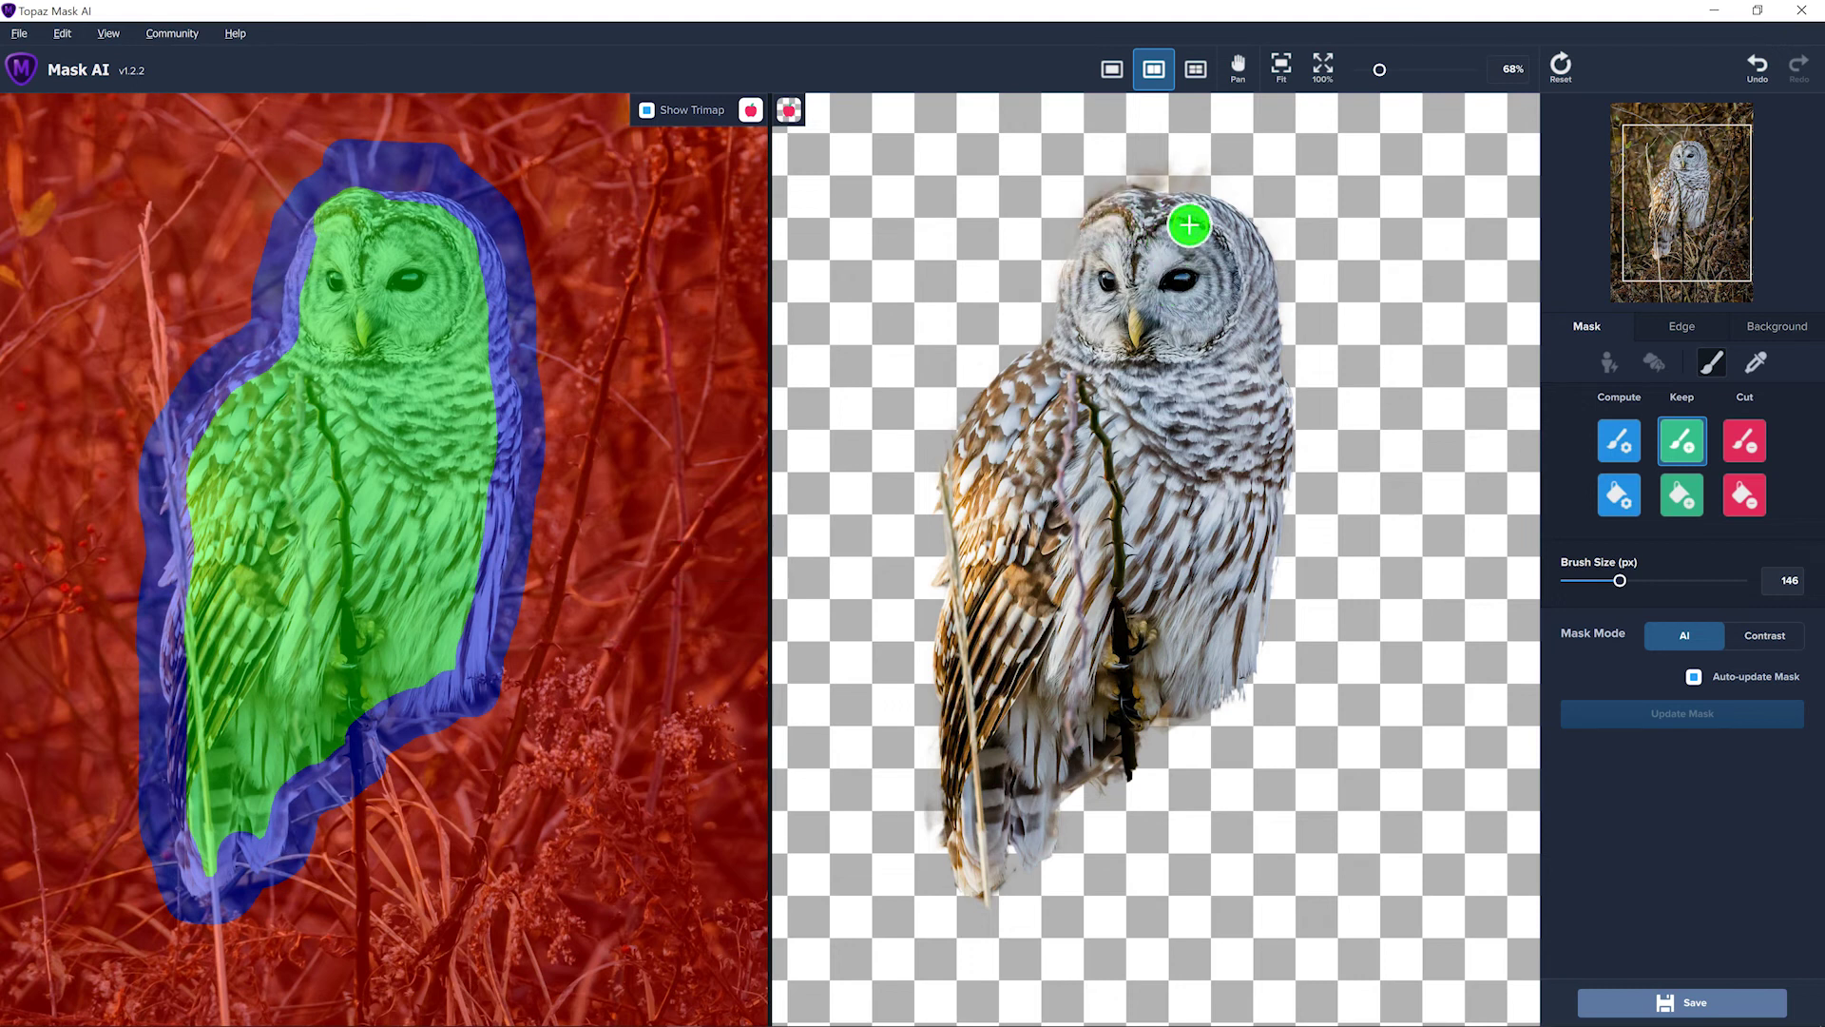
left_click(1746, 442)
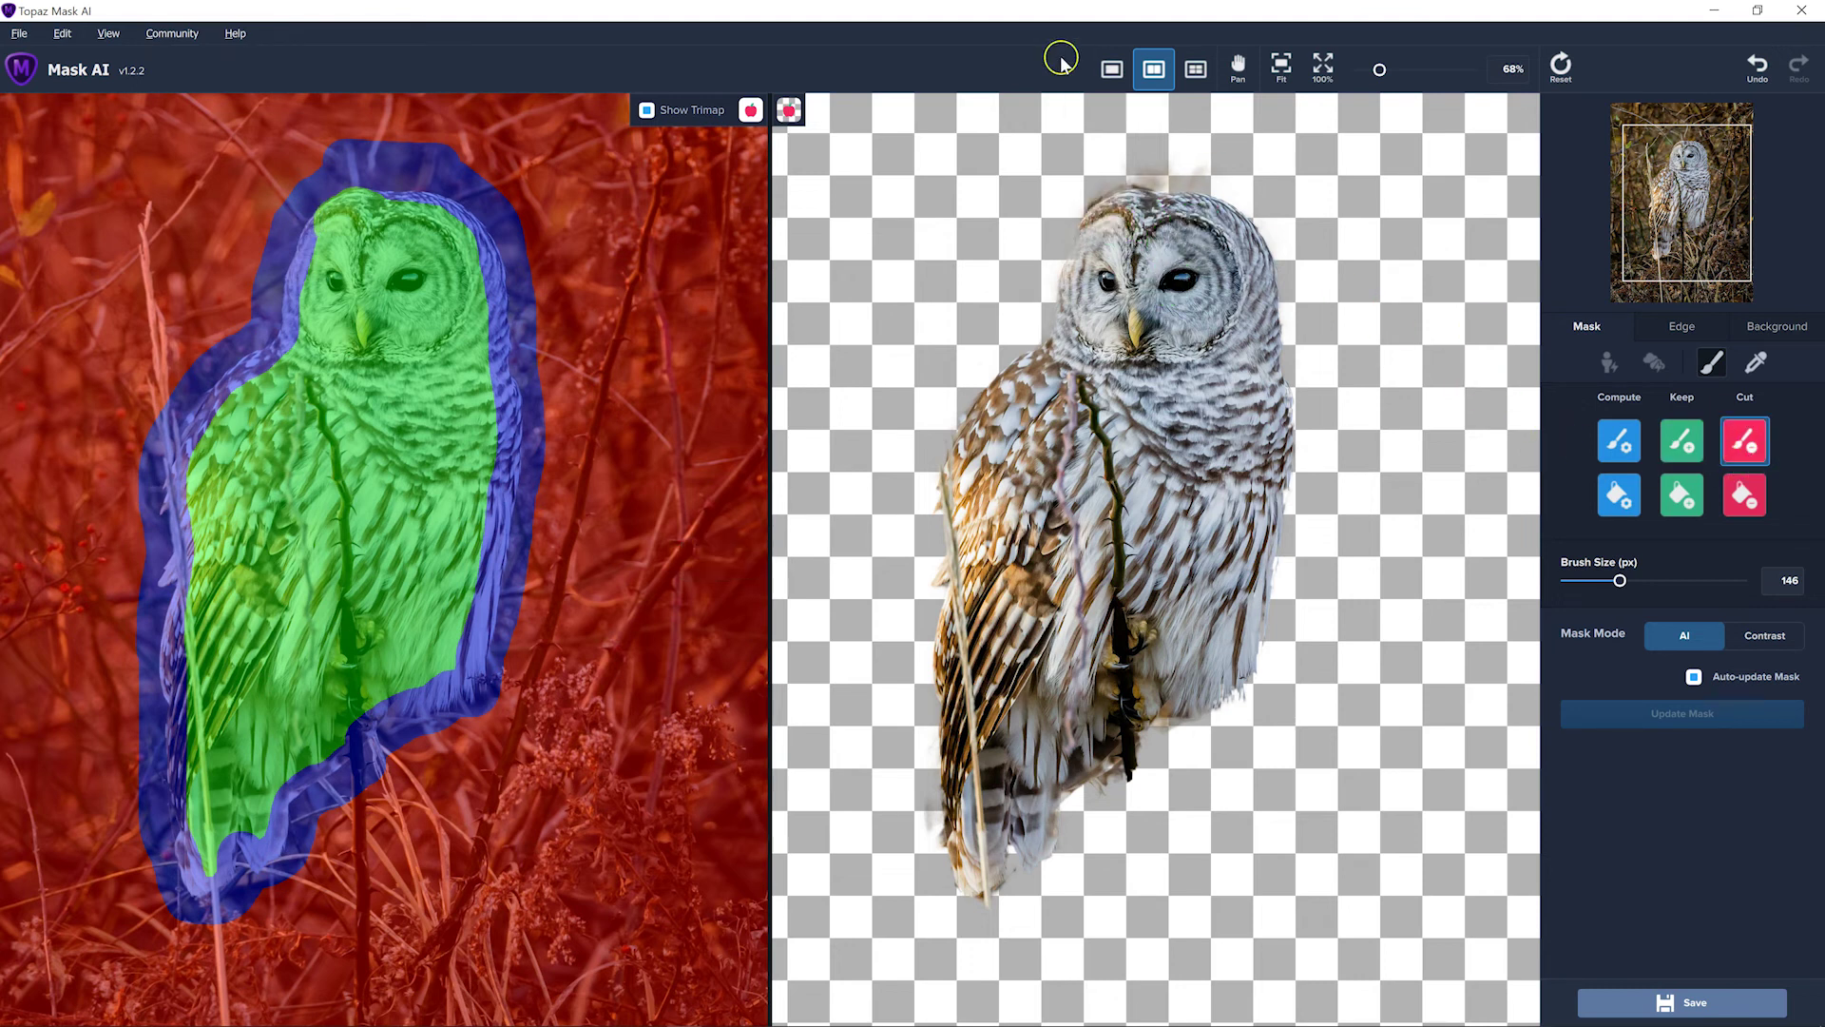
left_click_drag(1209, 152, 1080, 186)
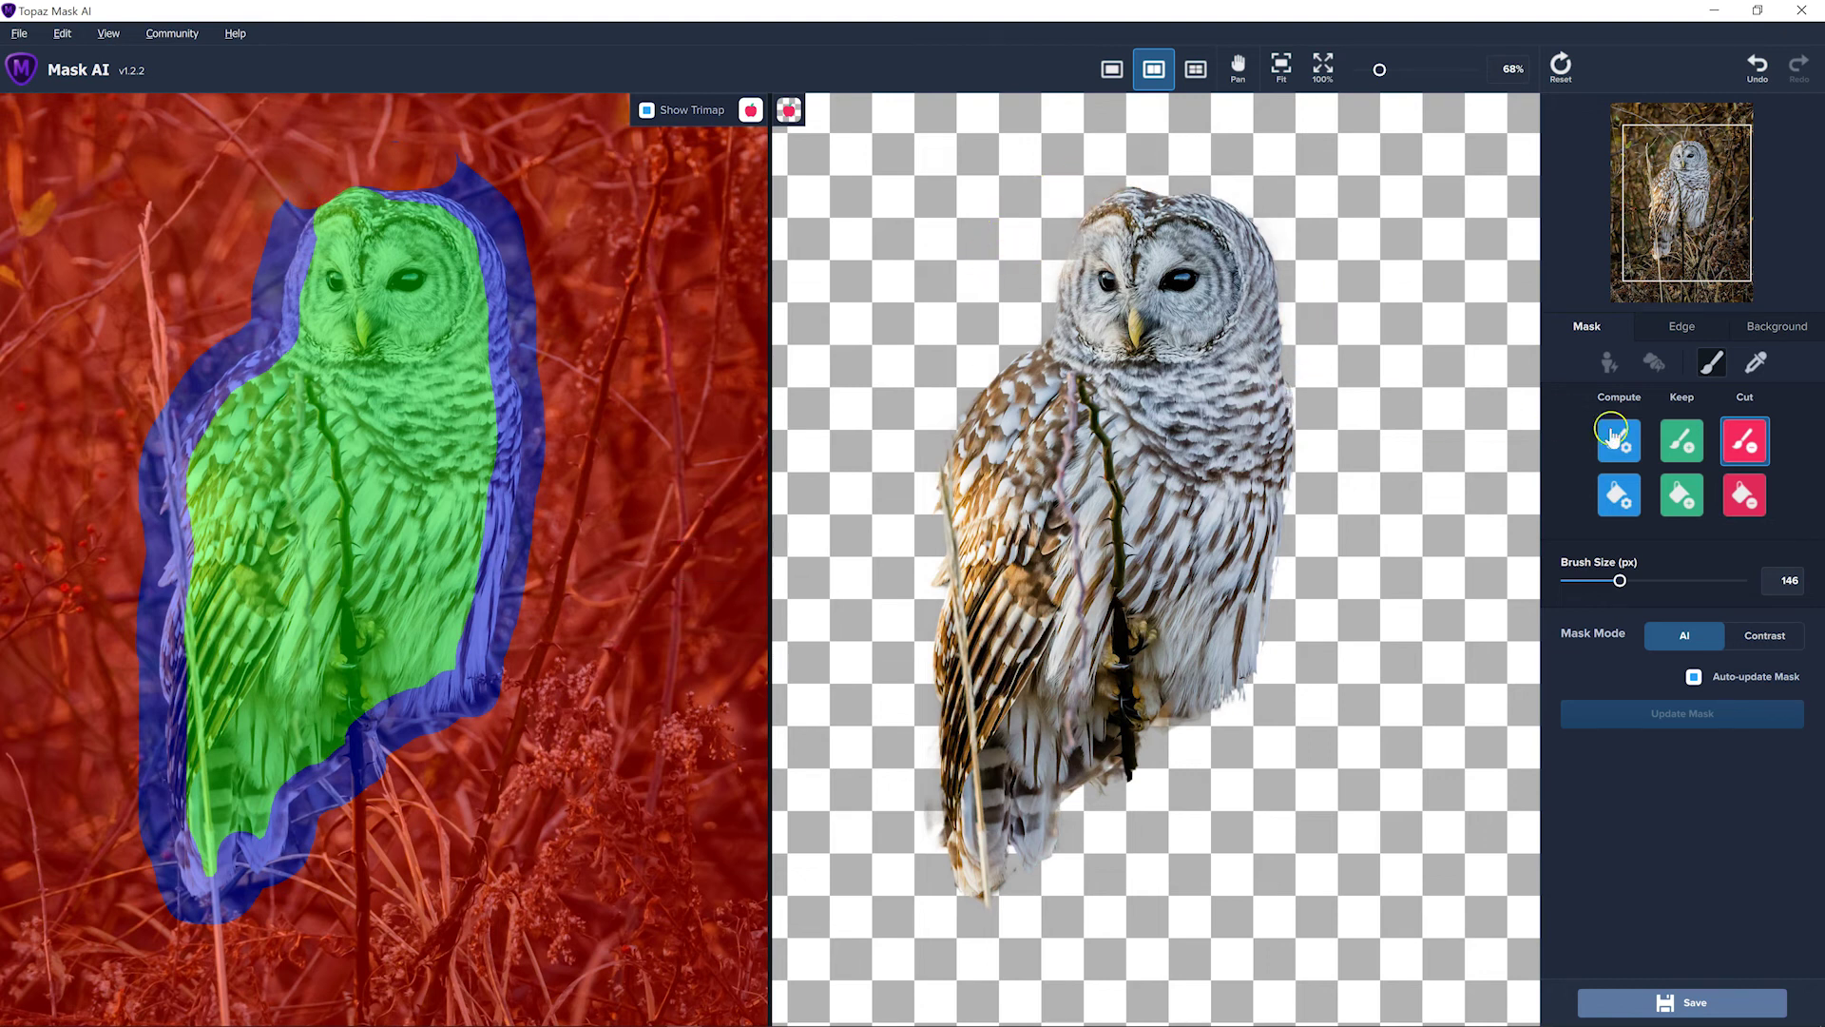
left_click(1673, 442)
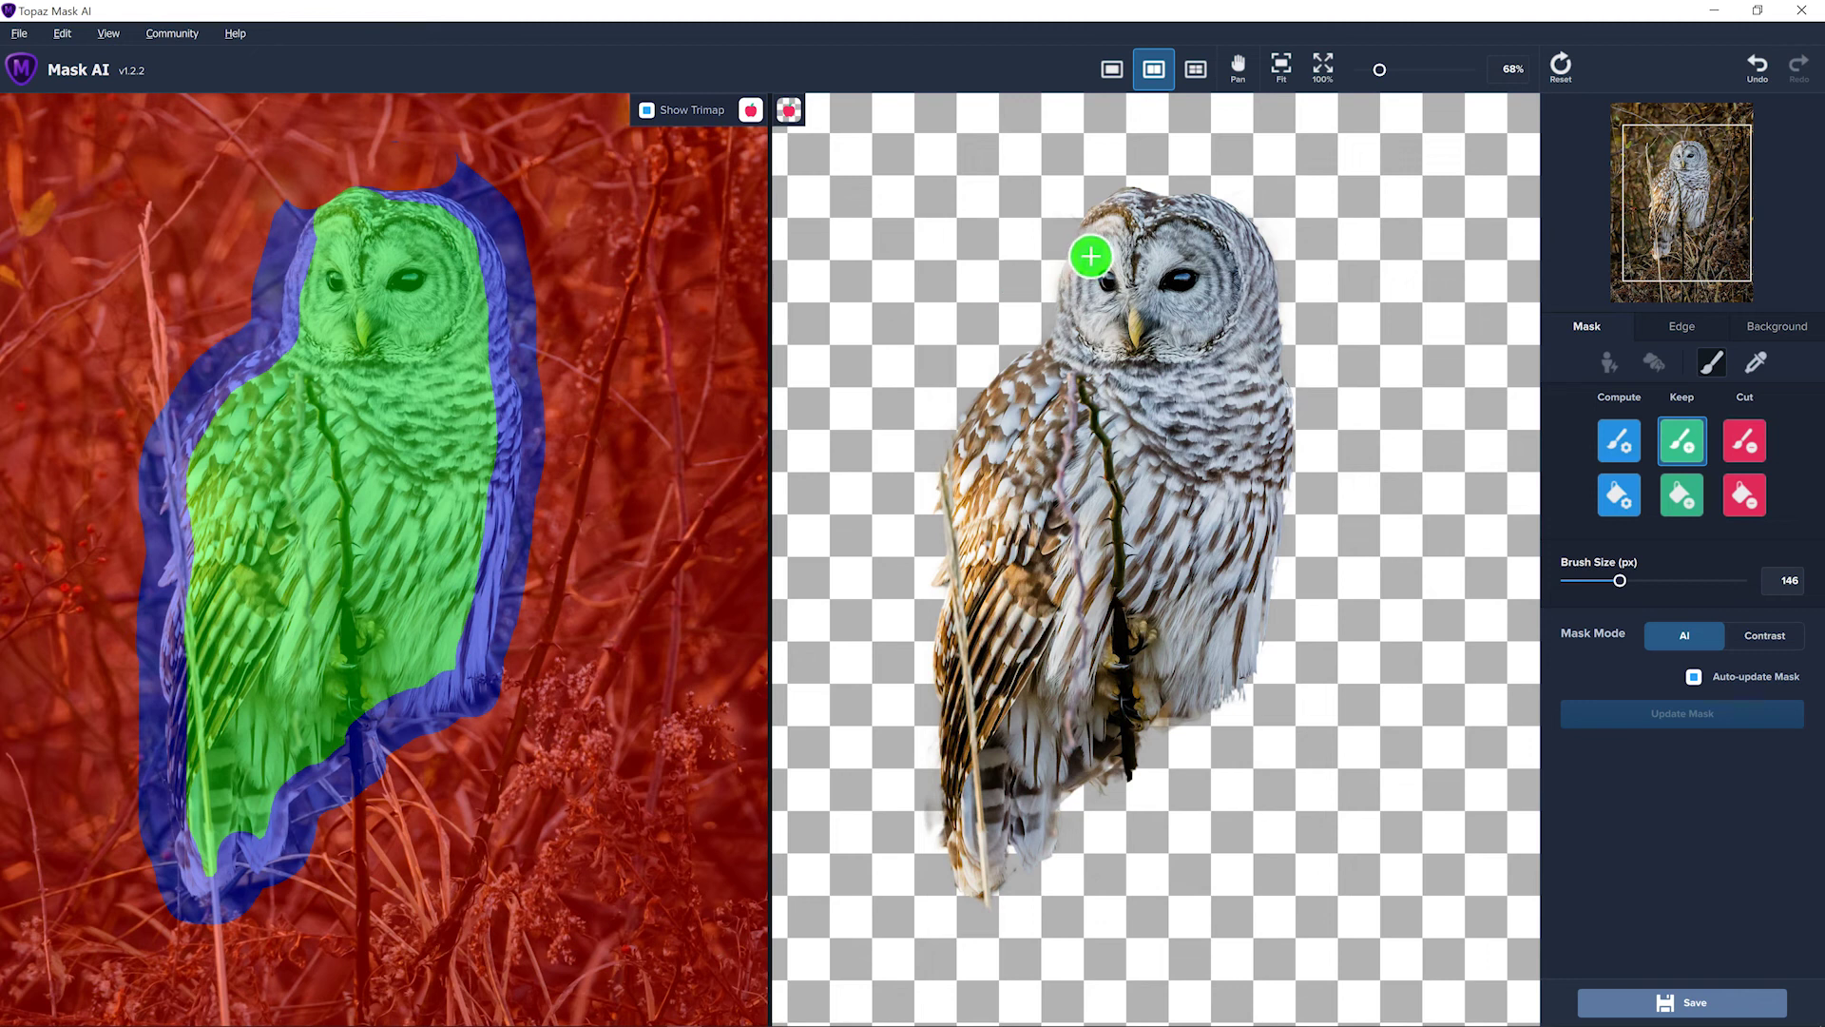
Paint Keep strokes over the barred owl's head, beside its eye, and down its shoulder.
left_click_drag(1096, 246, 1095, 323)
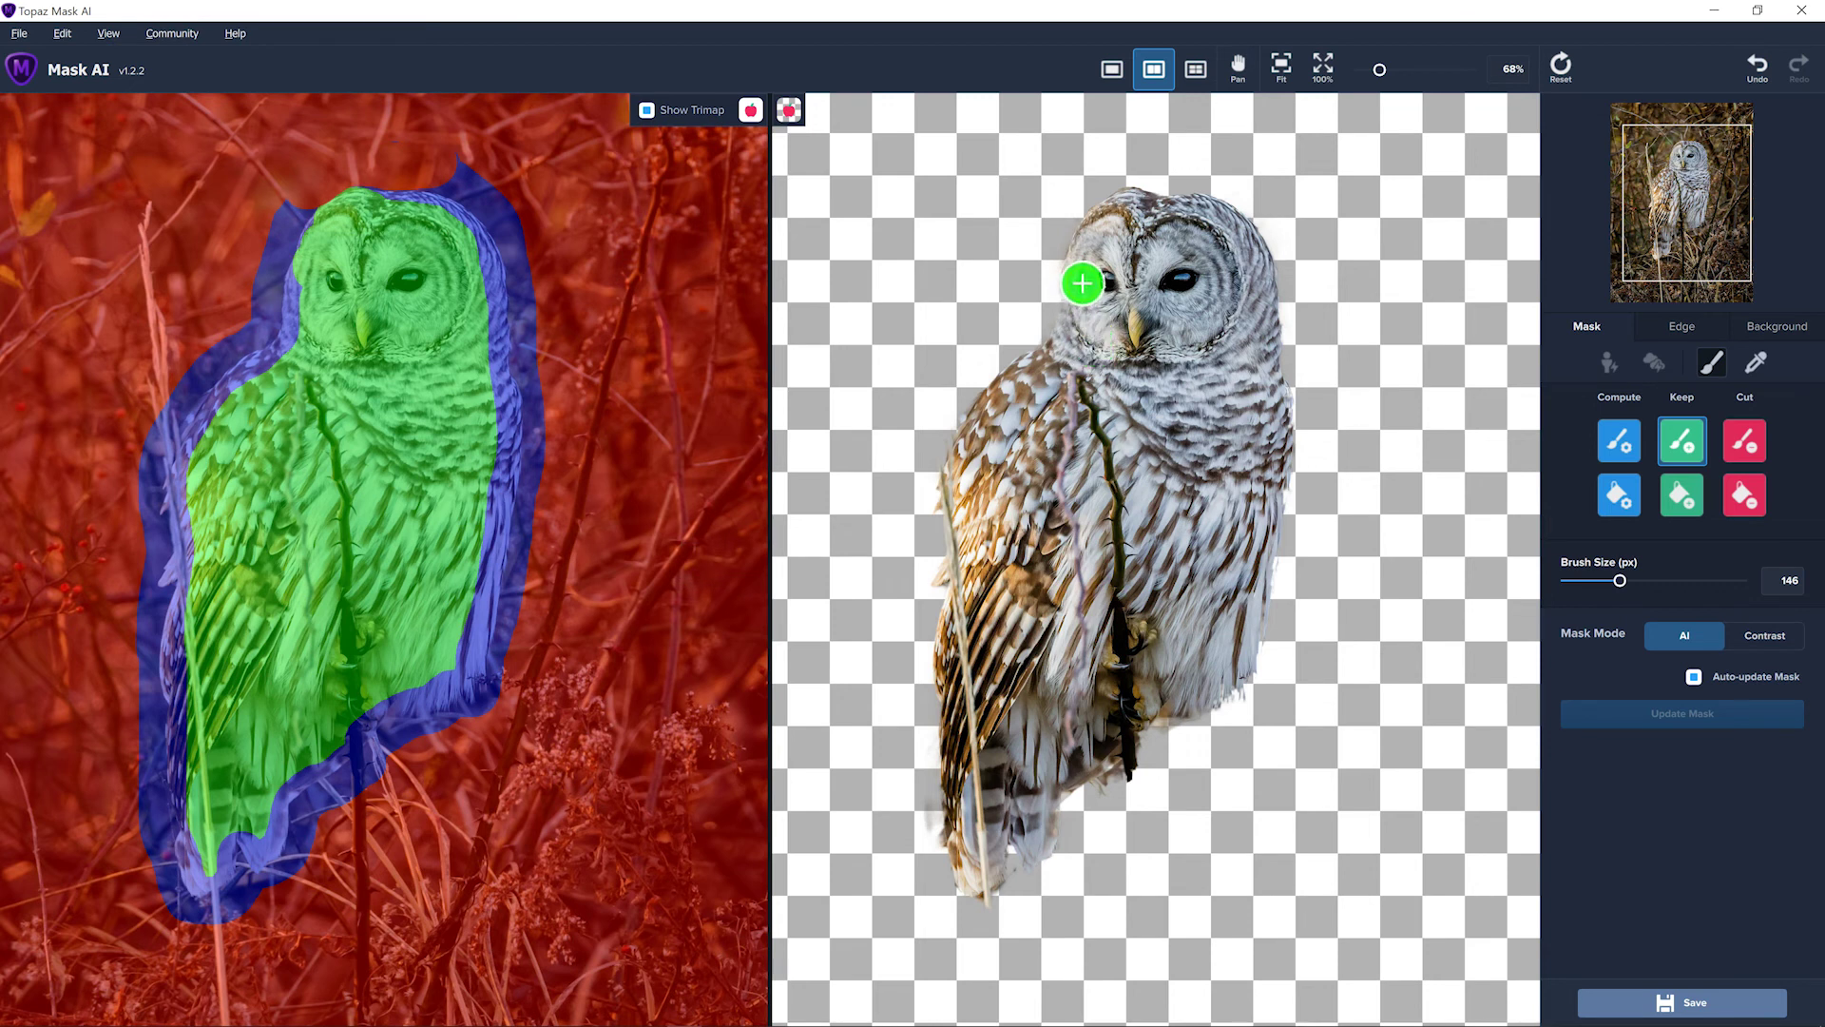
left_click_drag(1082, 282, 1083, 342)
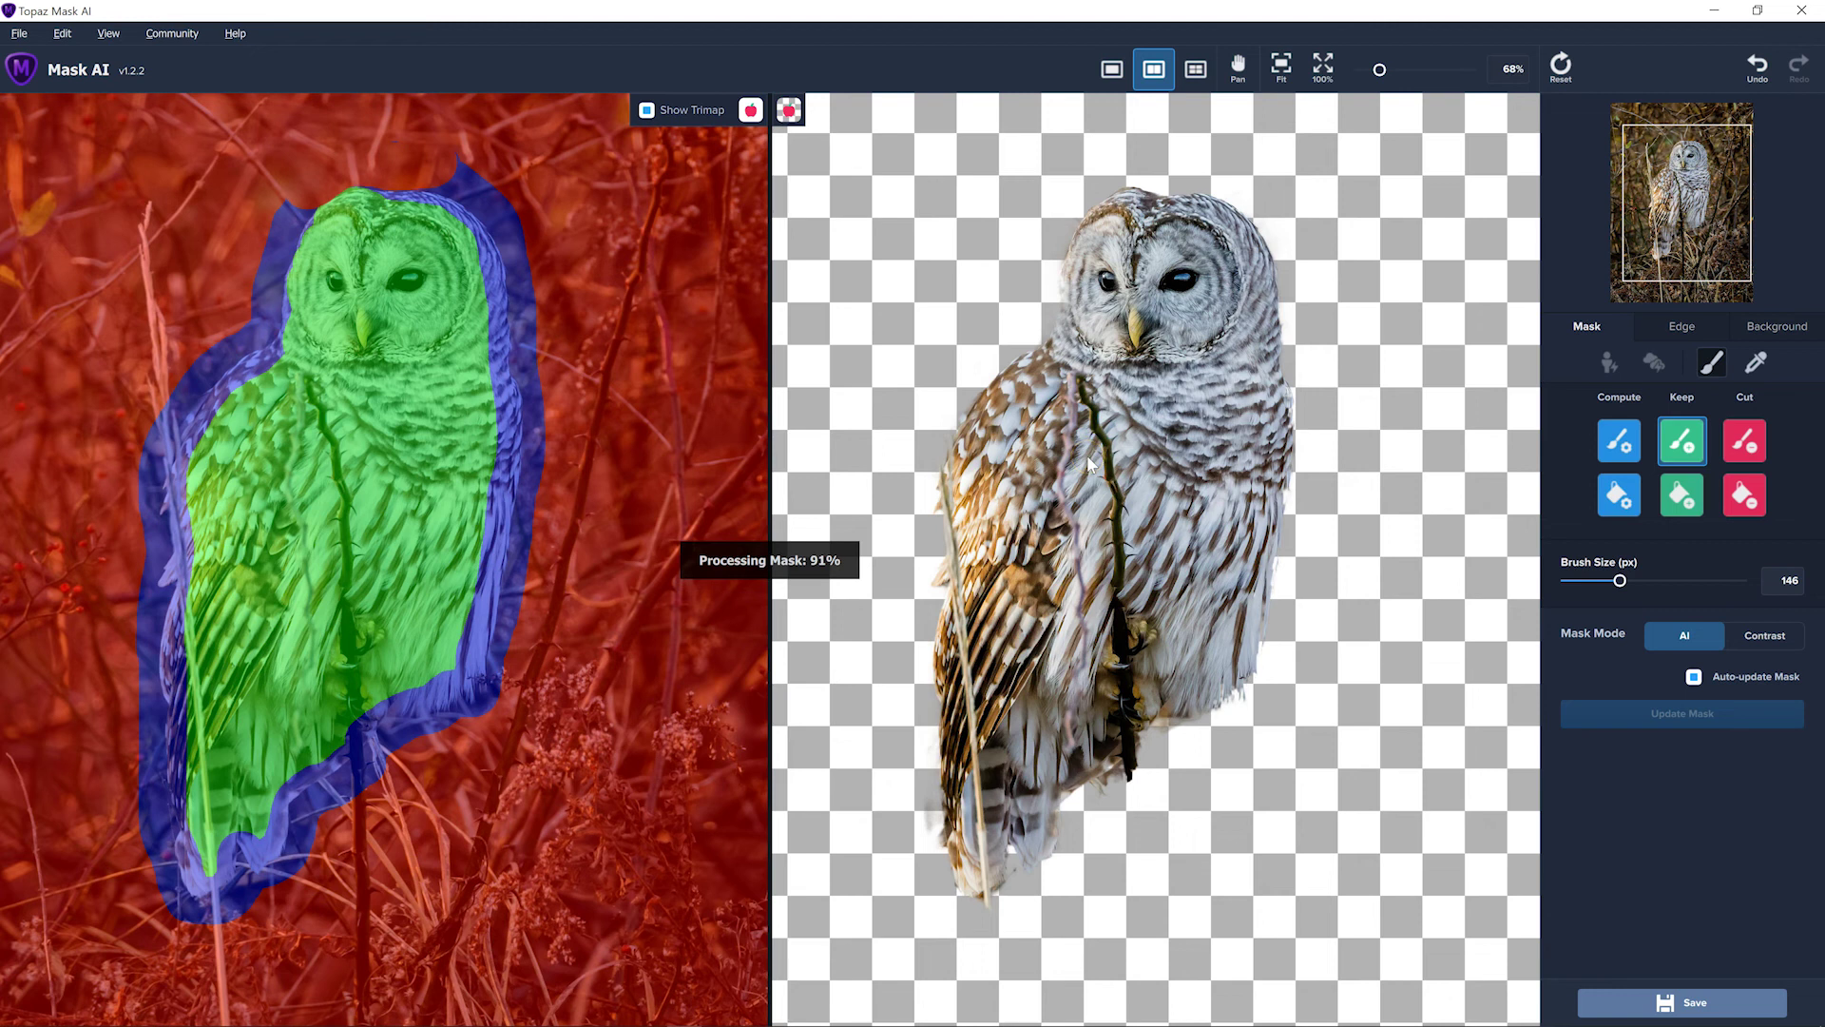
mouse_move(1041, 359)
left_mouse_down()
mouse_move(1049, 408)
mouse_move(1002, 413)
mouse_move(1035, 395)
mouse_move(1030, 371)
mouse_move(1011, 449)
mouse_move(1076, 406)
mouse_move(1196, 409)
mouse_move(1142, 579)
left_mouse_up()
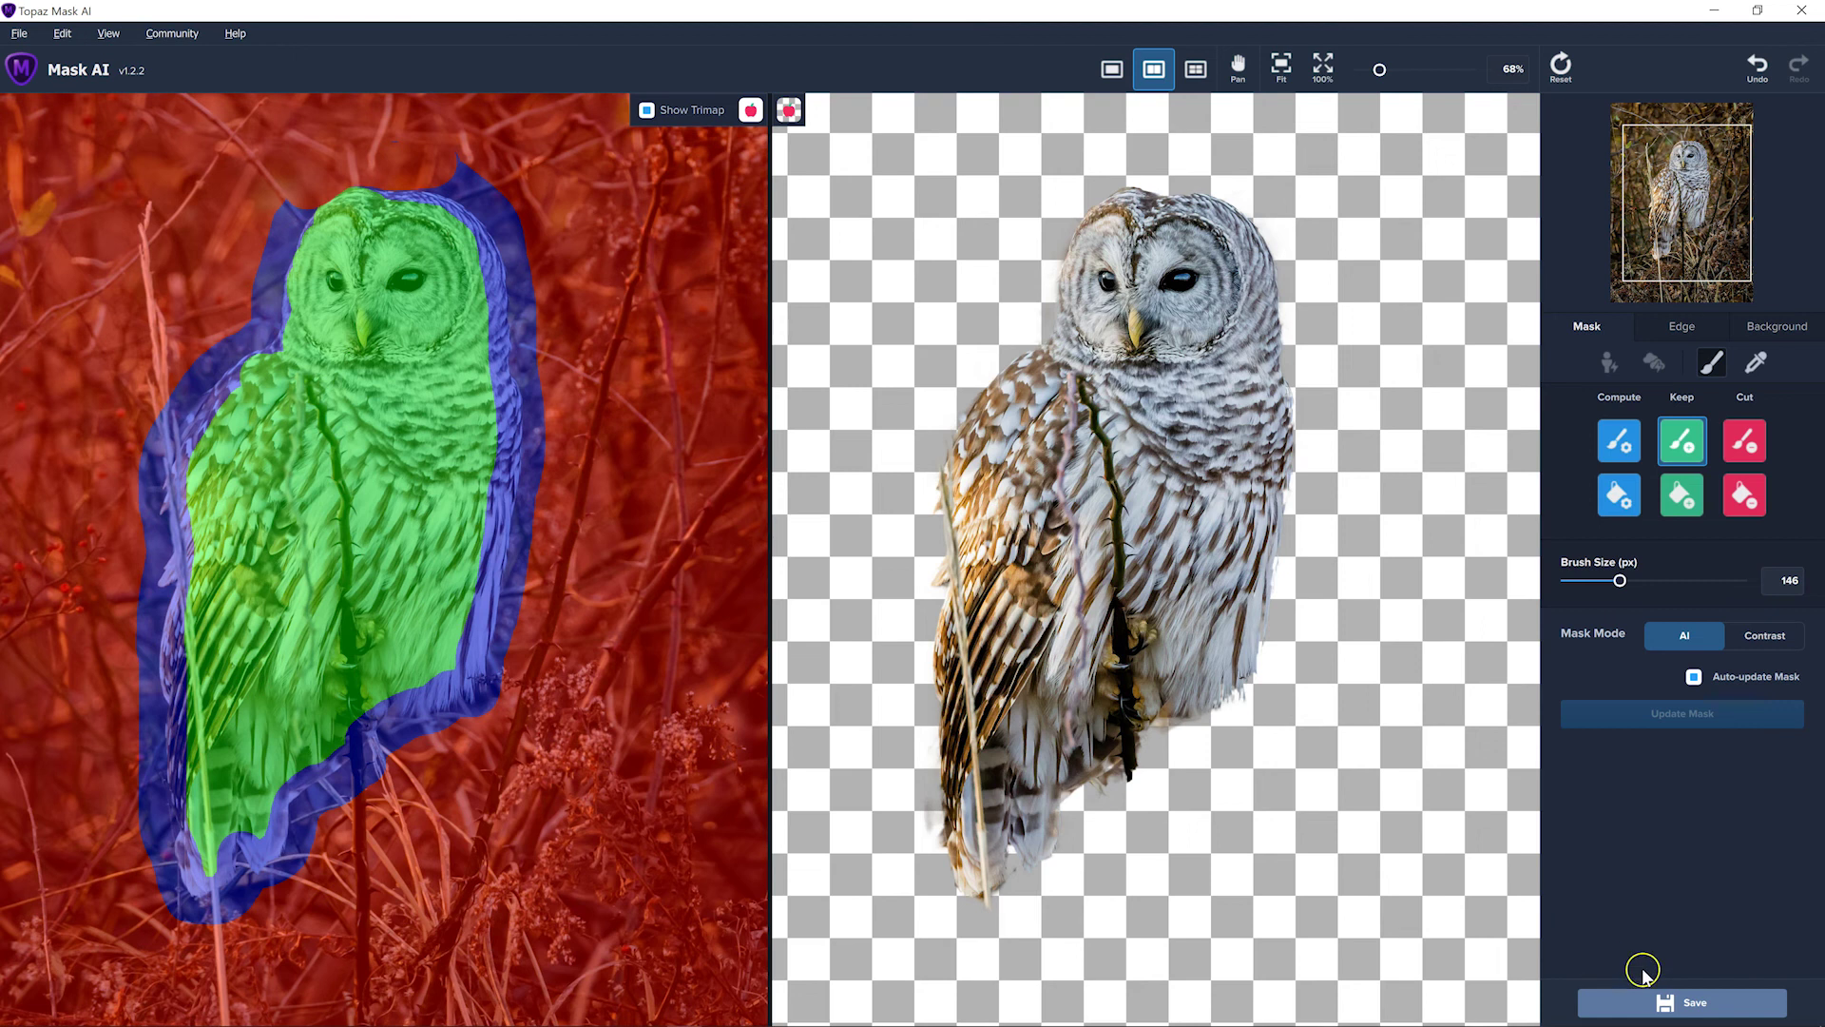
Save the barred owl cutout as a Transparent PNG in Camera Roll.
left_click(1695, 1000)
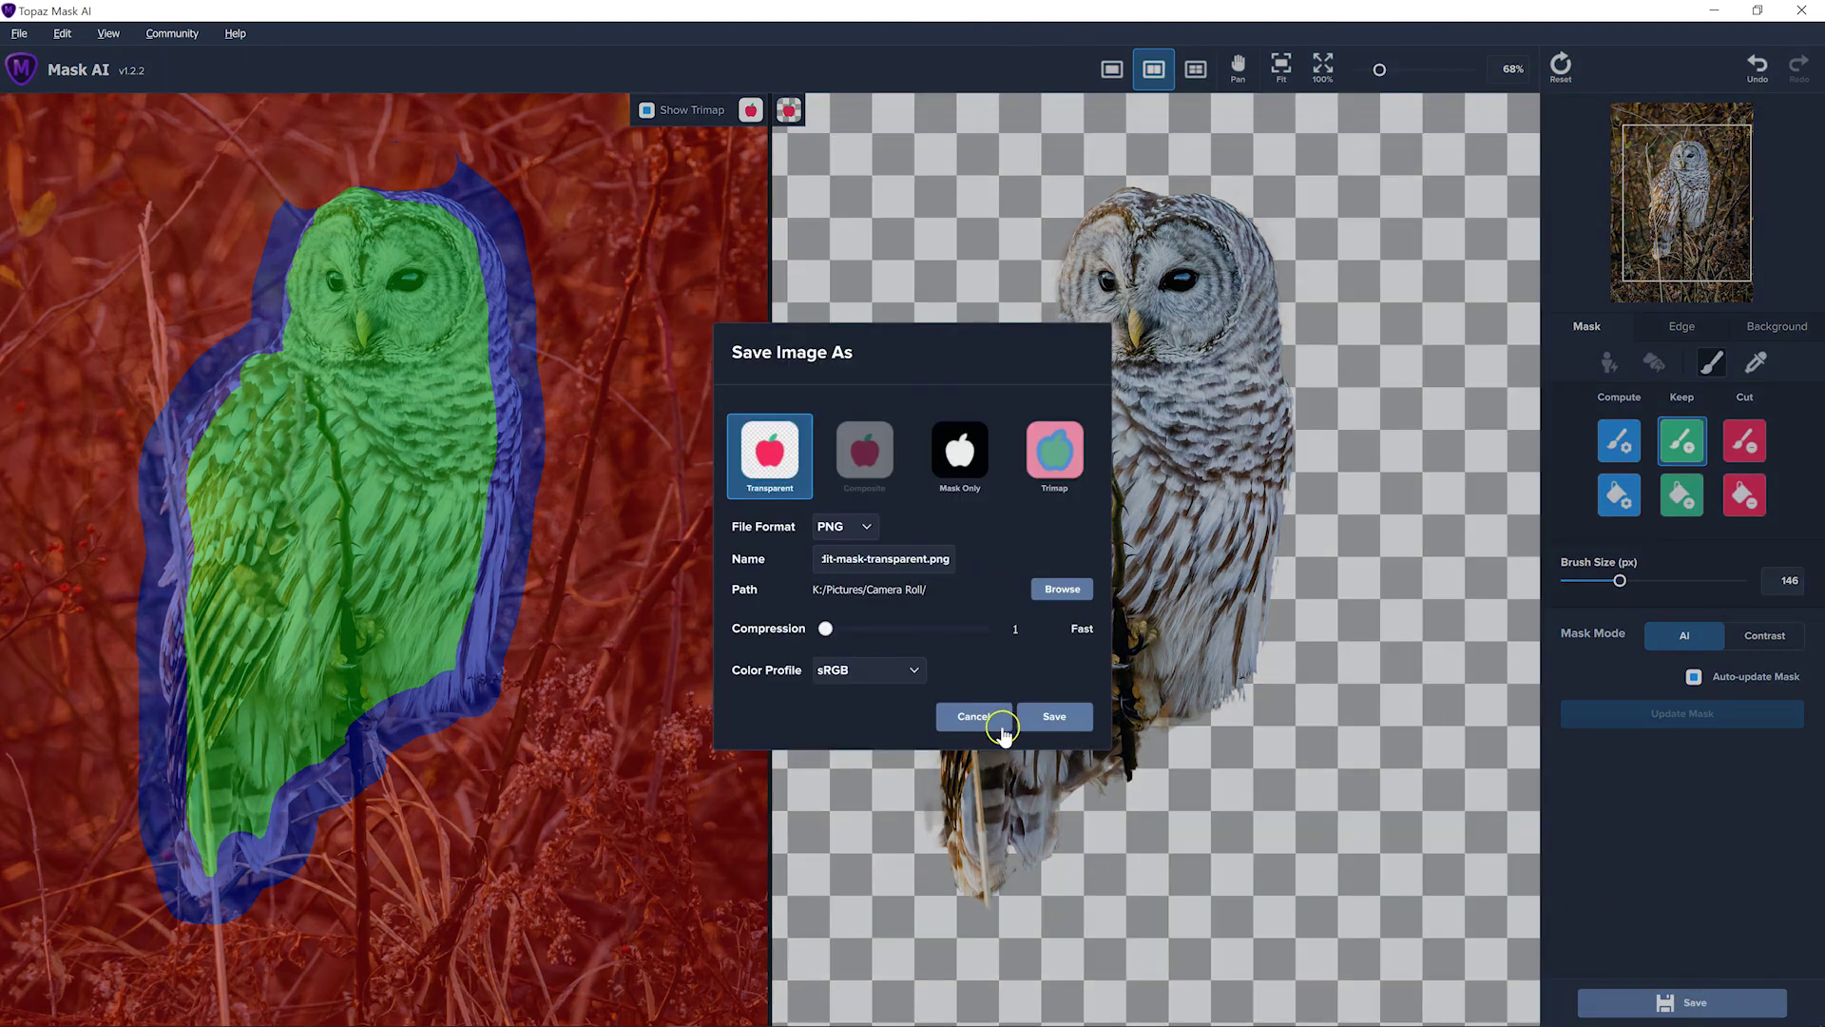
left_click(1073, 718)
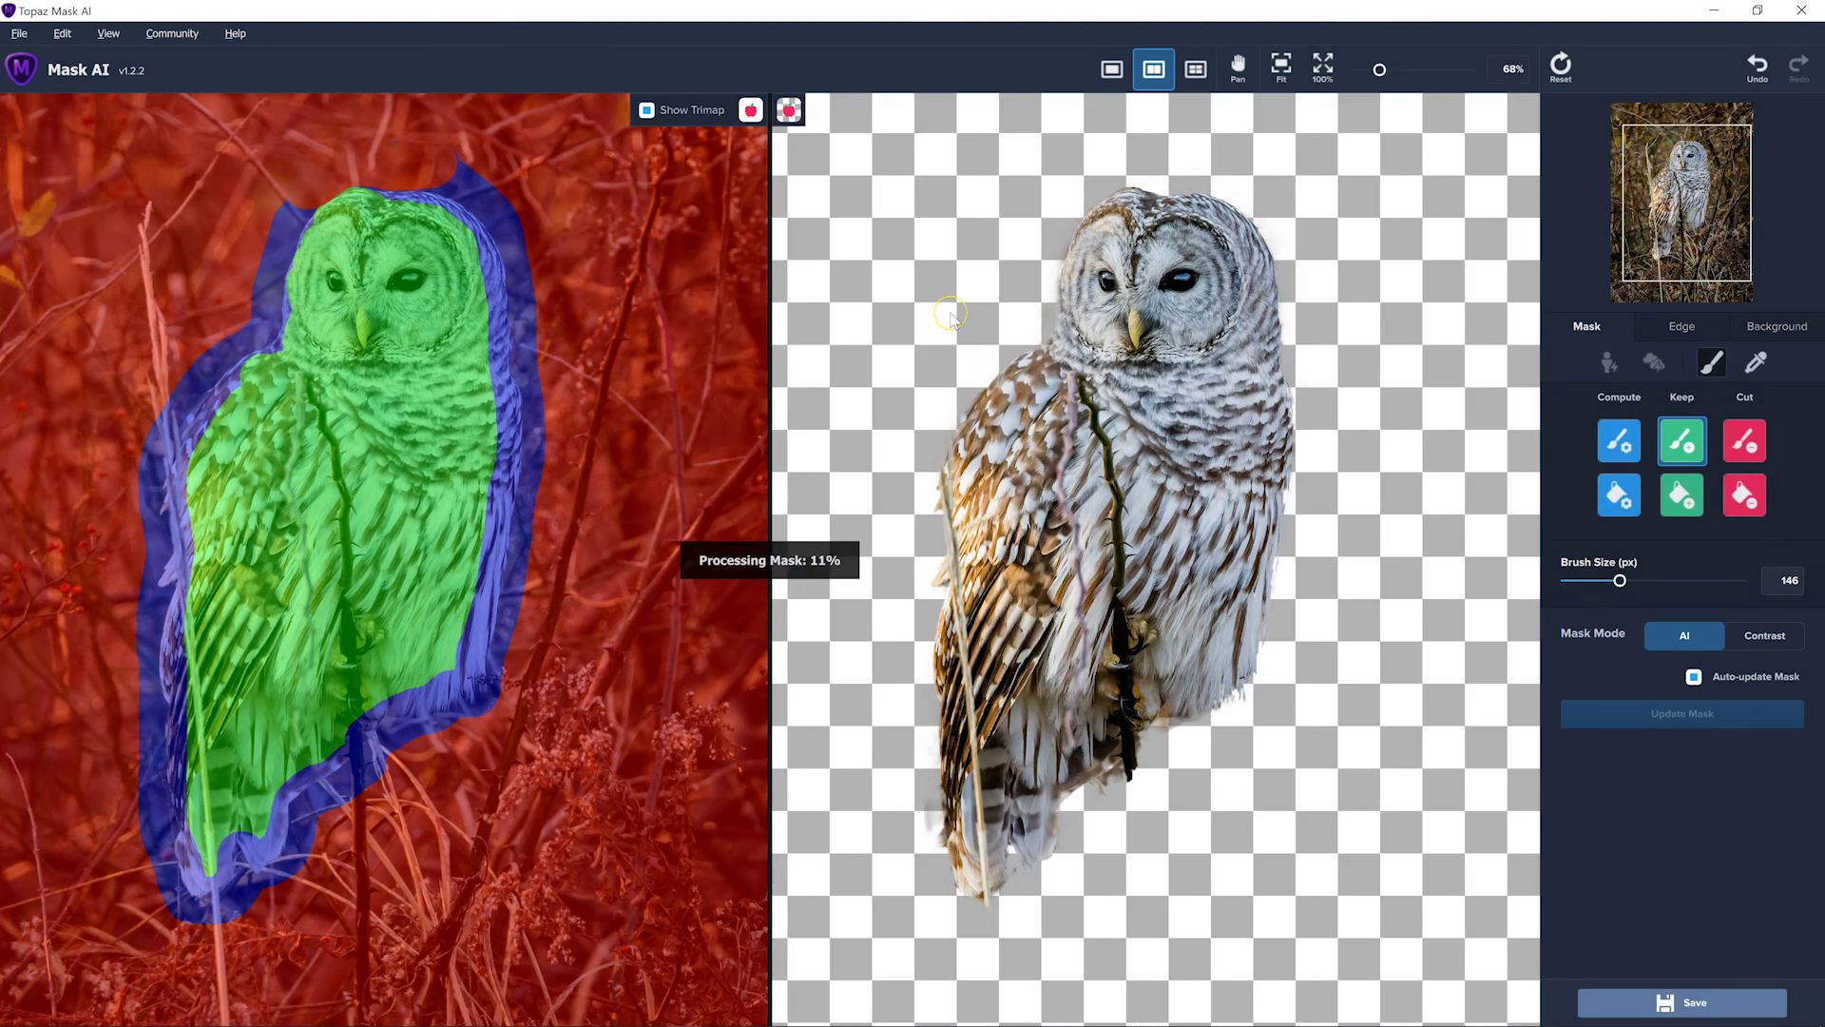